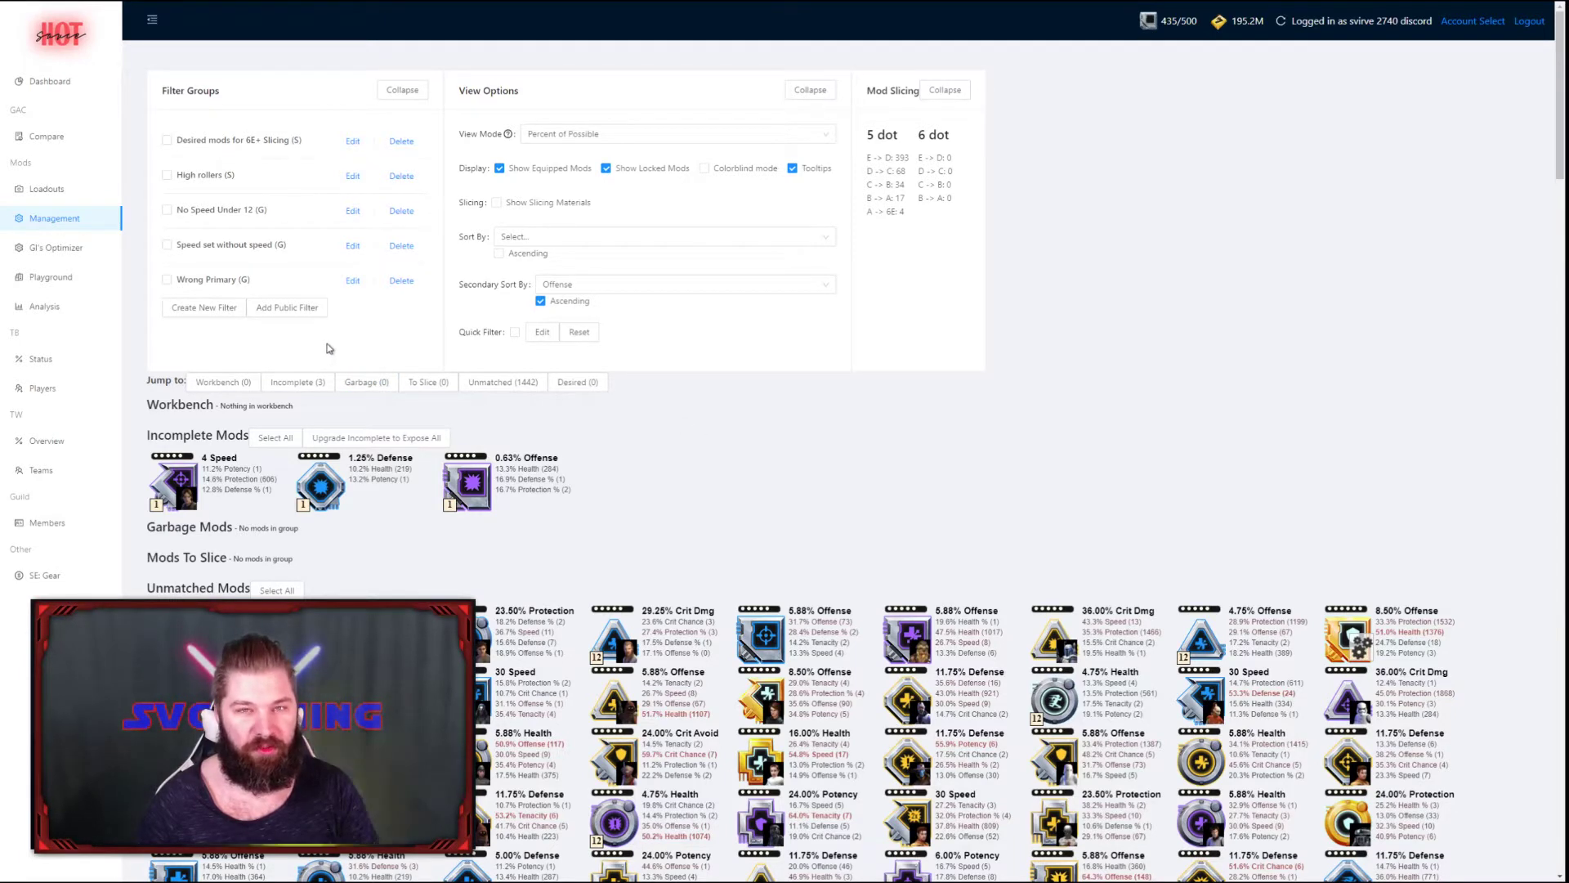
- Start a new filter group from the Filter Groups section of the Management page
{"action": "left_click", "coordinate": [213, 312]}
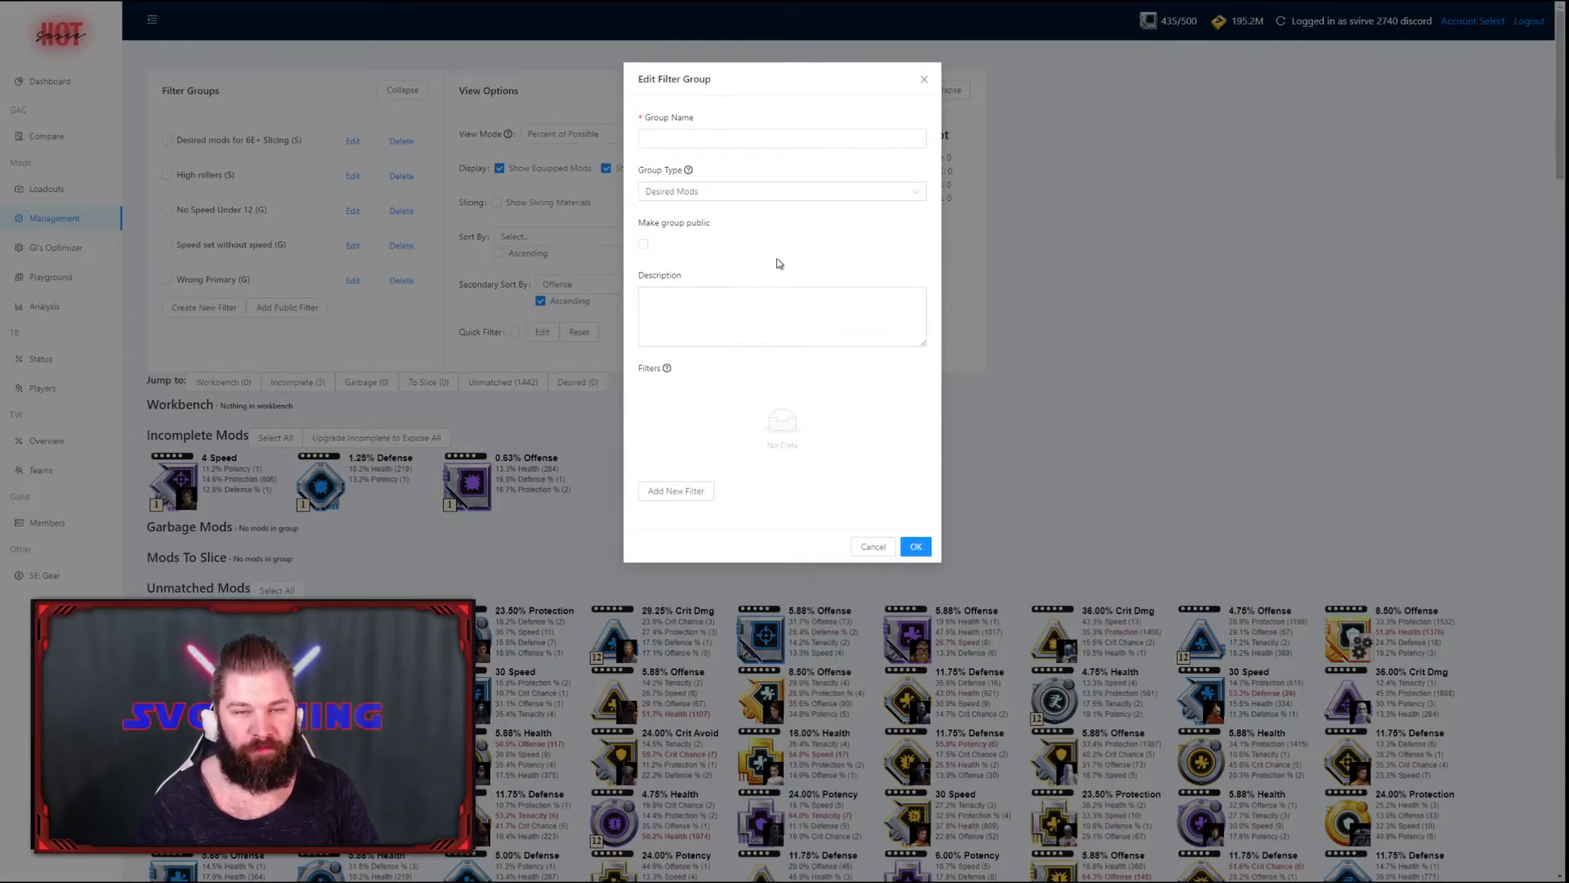
- Make the group 'Potential Speed', type Mods To Slice, public, with a good-speed-for-all-tiers description
{"action": "key", "text": "Tab"}
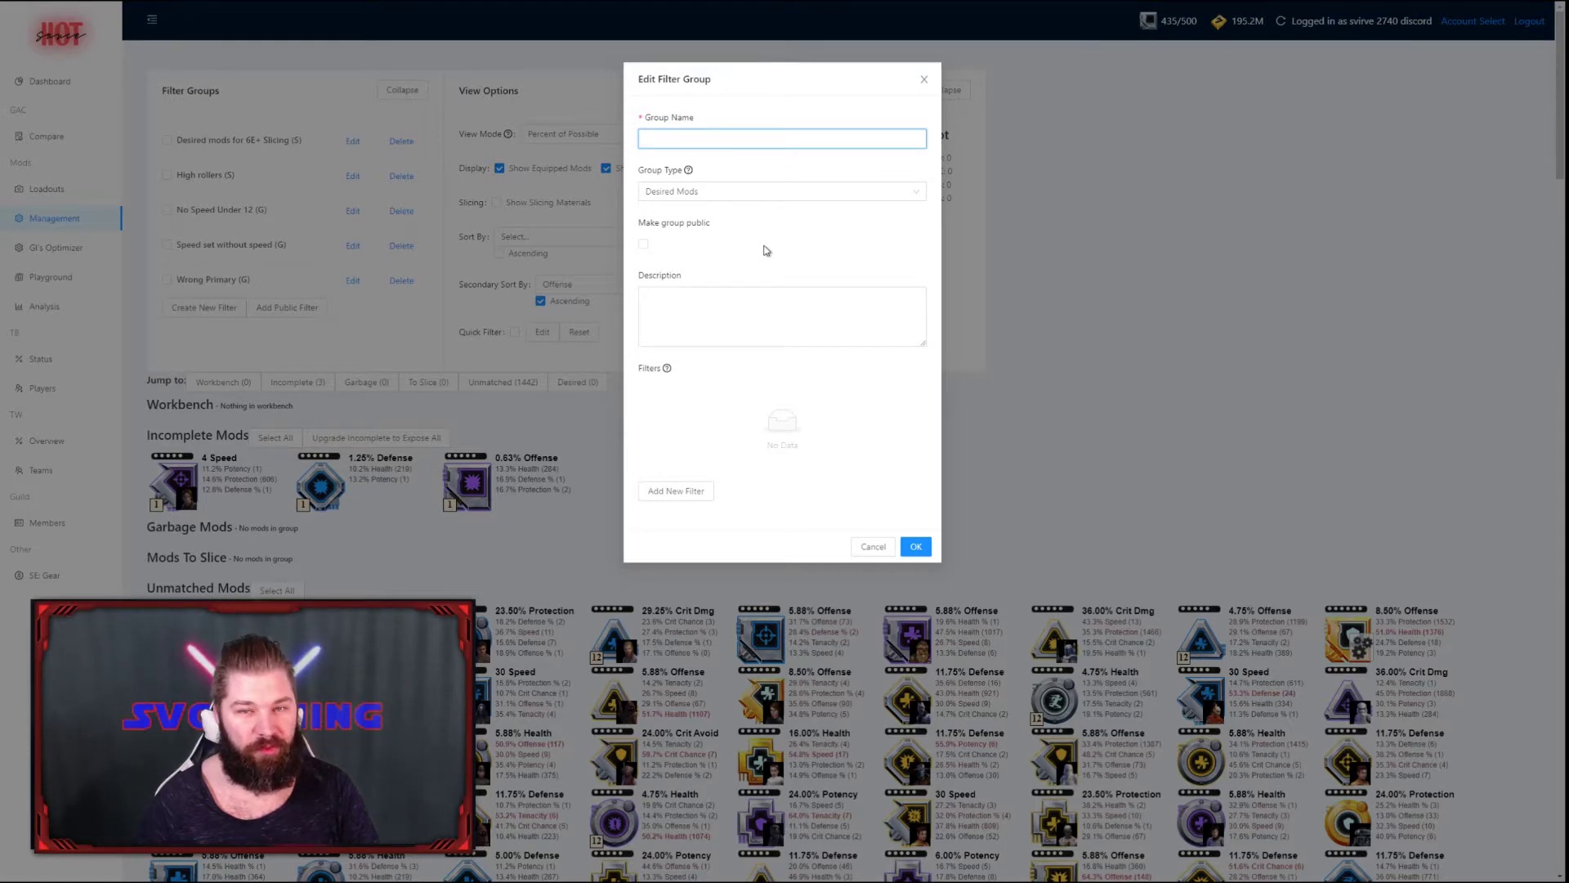
{"action": "left_click", "coordinate": [760, 194]}
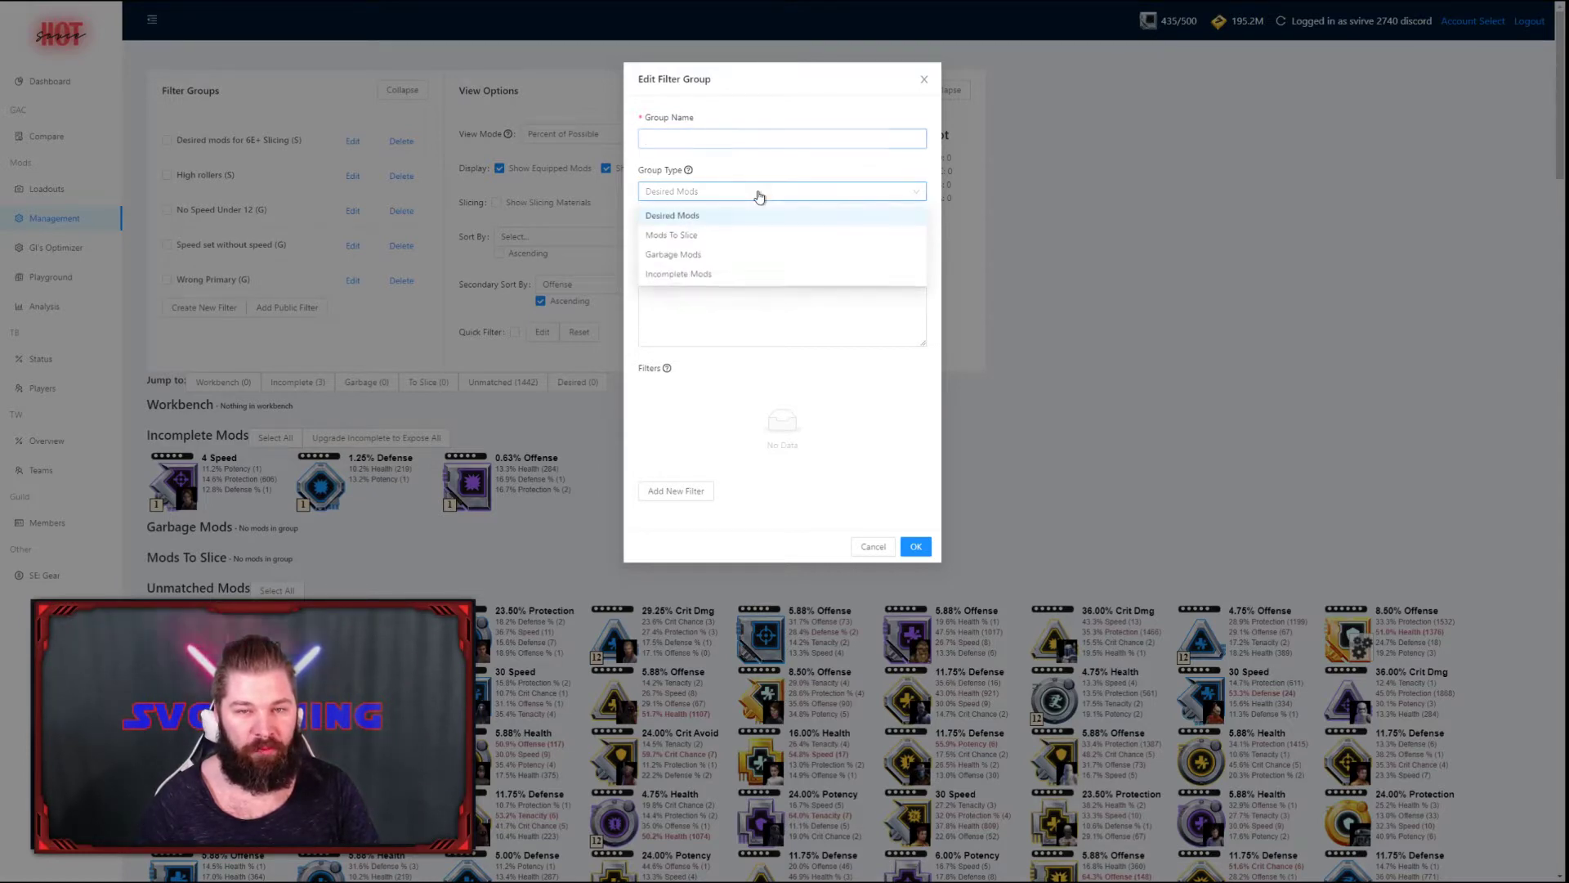
{"action": "left_click", "coordinate": [747, 237]}
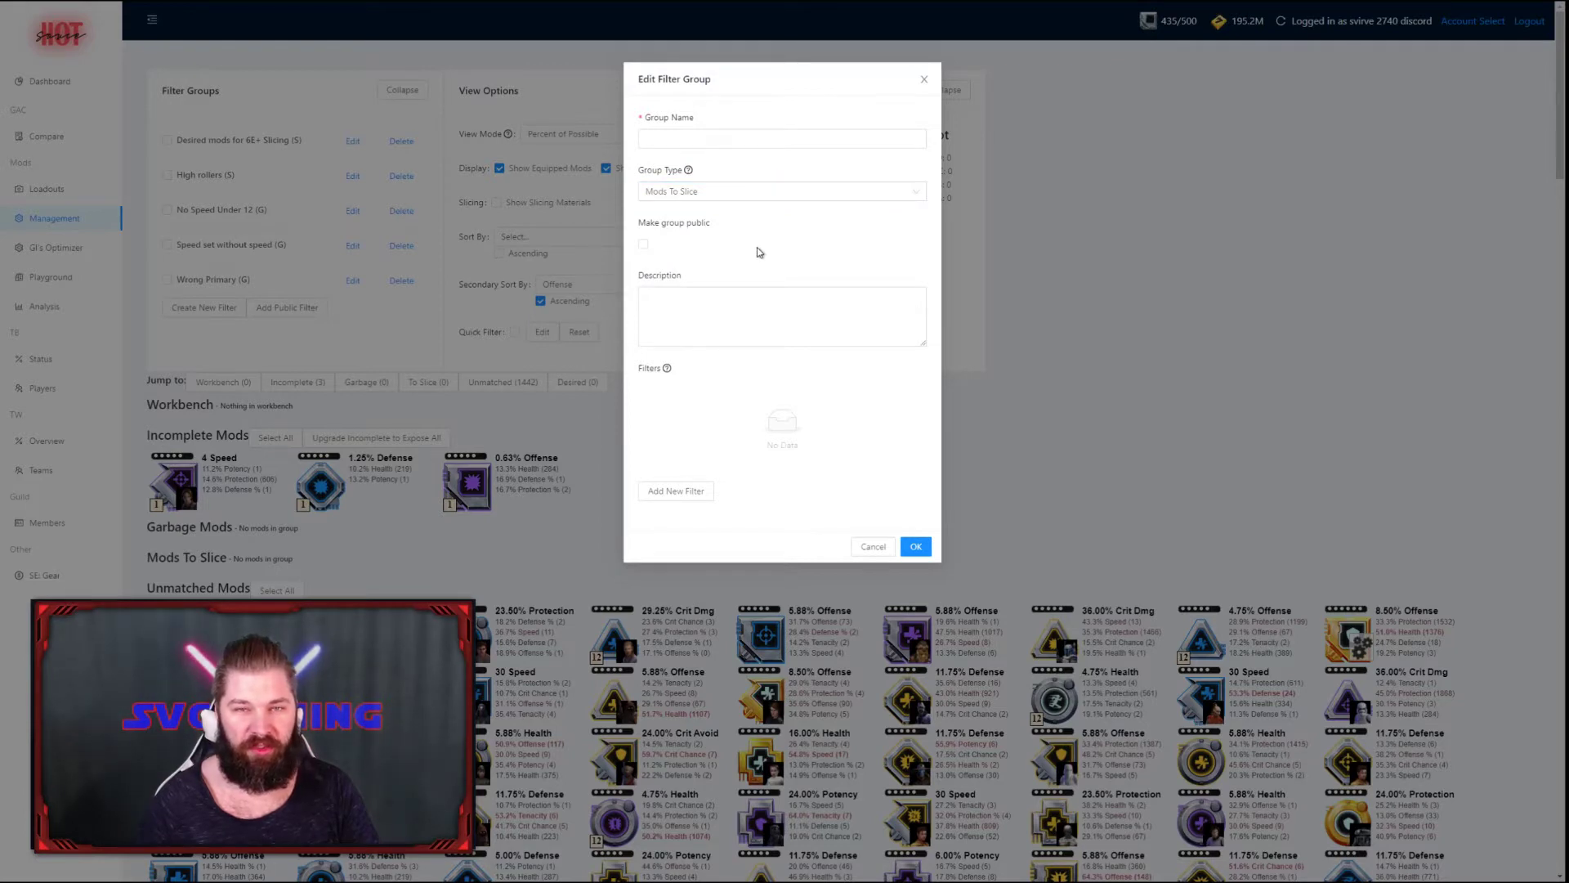
{"action": "left_click", "coordinate": [722, 137]}
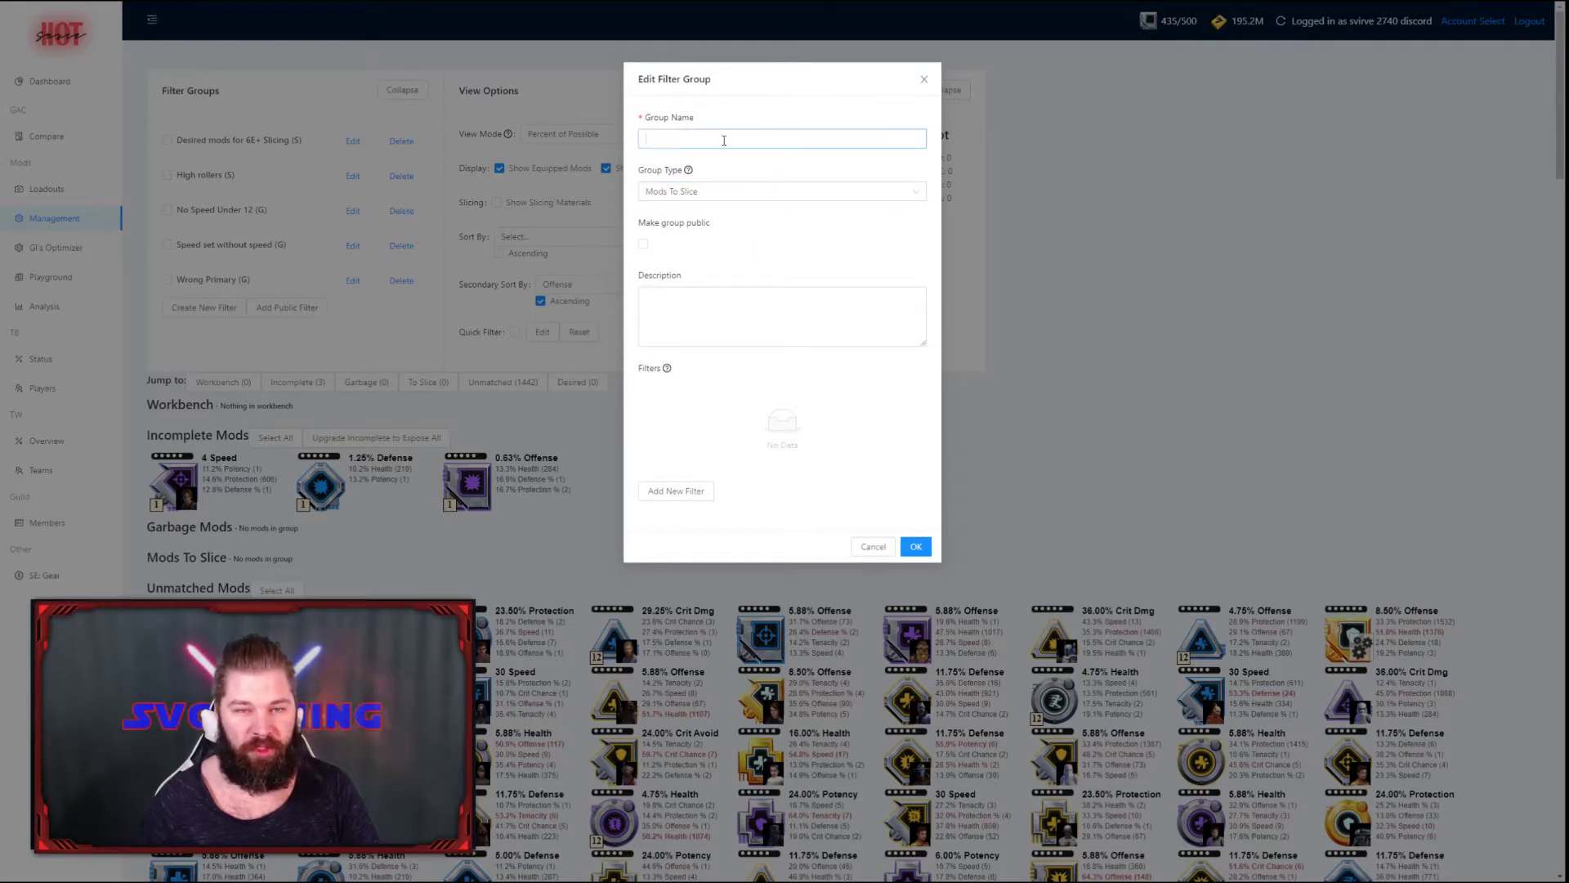
{"action": "left_click", "coordinate": [644, 244]}
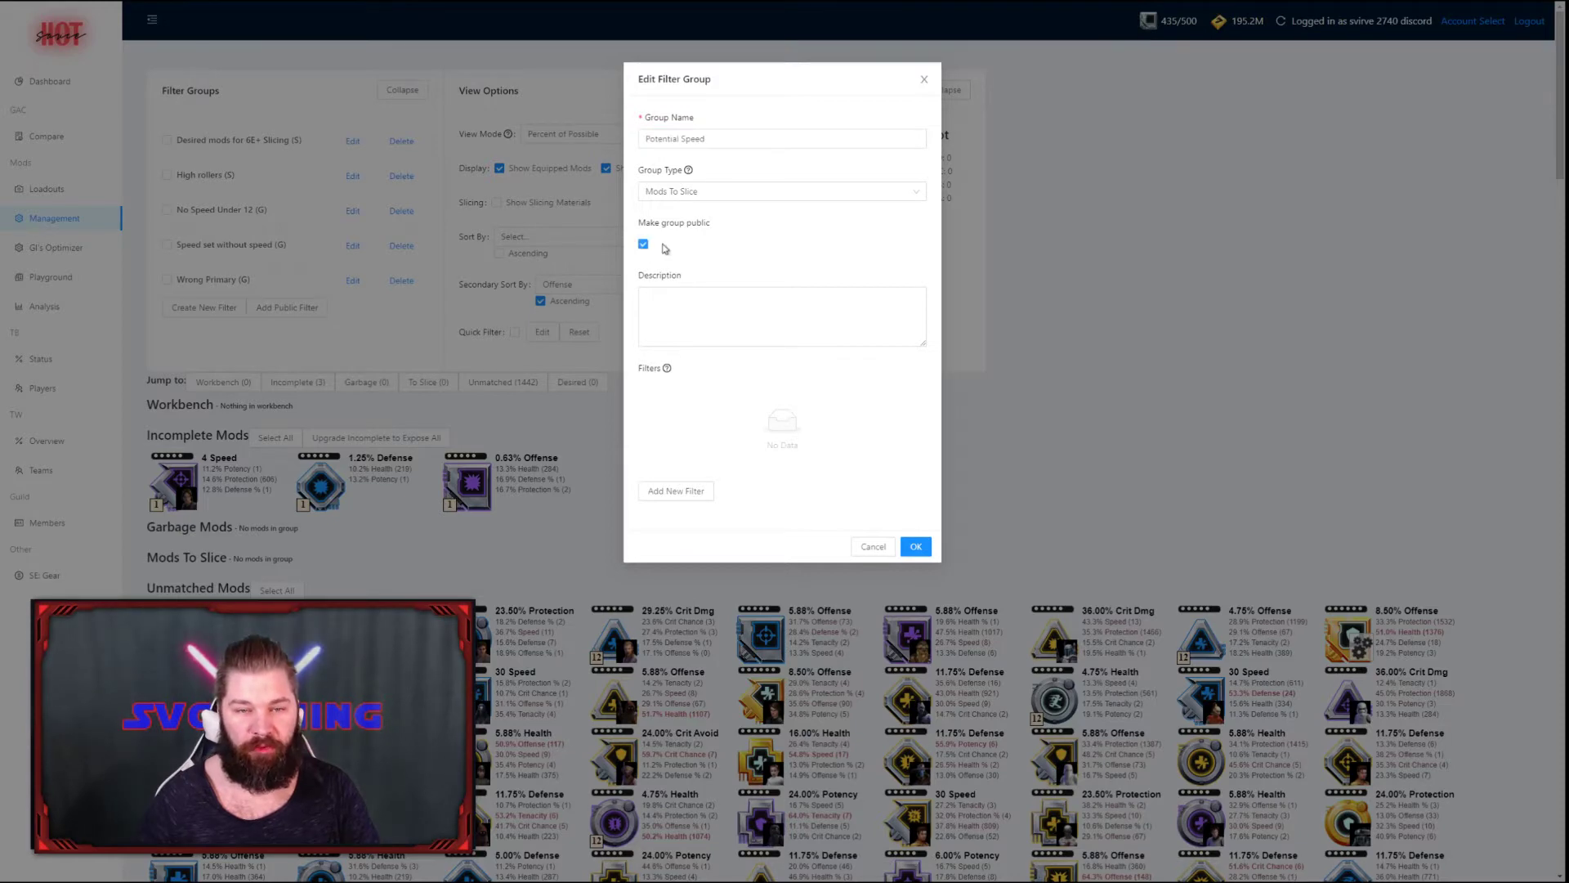
{"action": "left_click", "coordinate": [698, 302]}
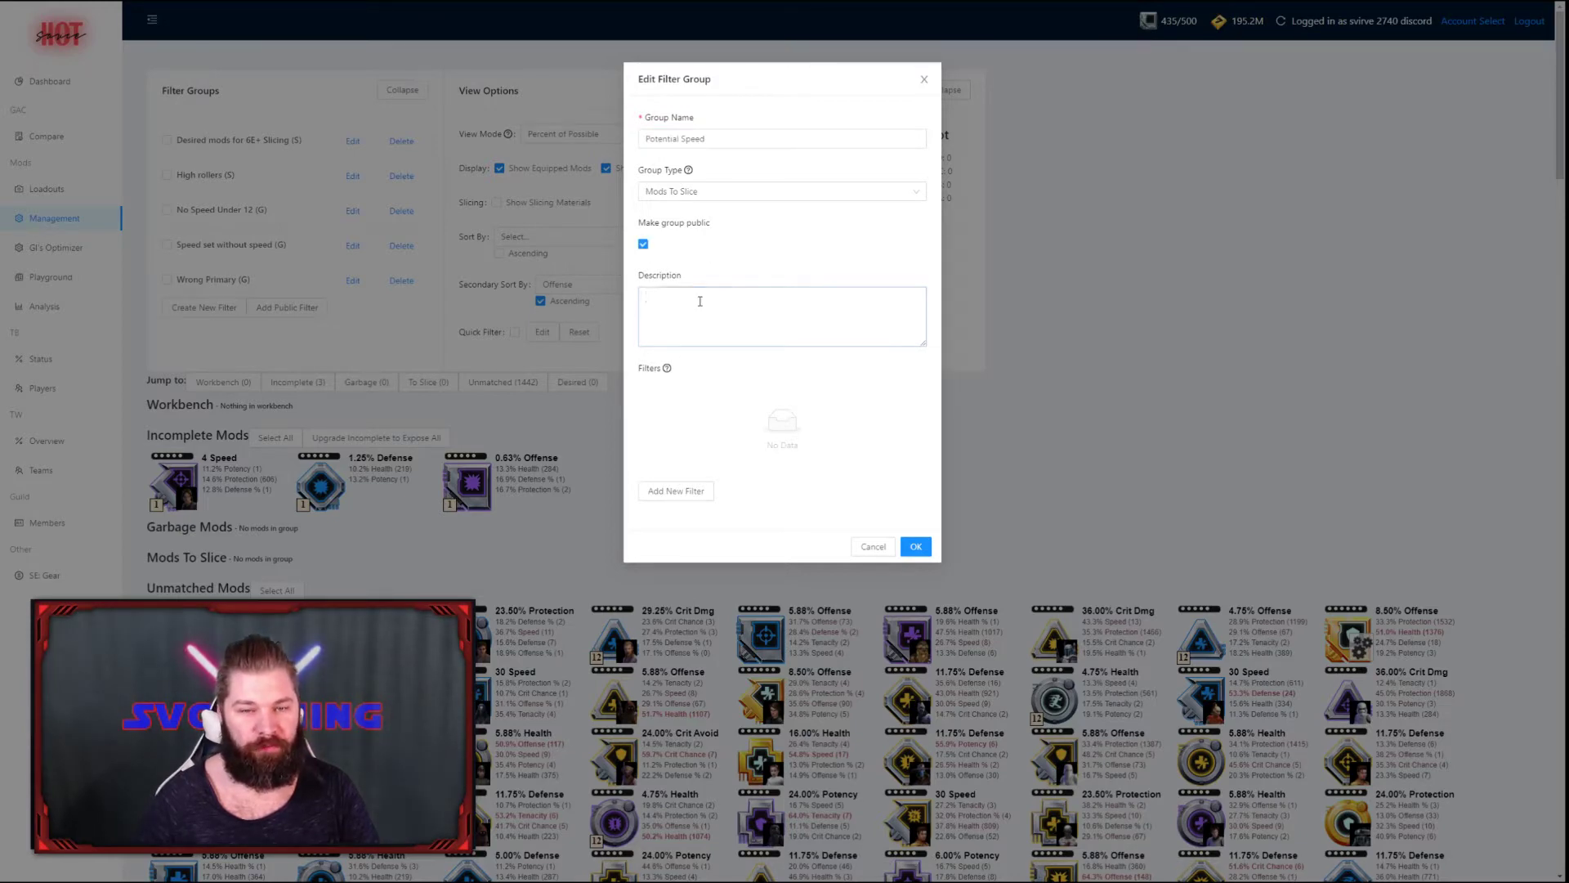
{"action": "type", "text": "Singles out mods with good speed for all tiers"}
{"action": "left_click", "coordinate": [708, 491]}
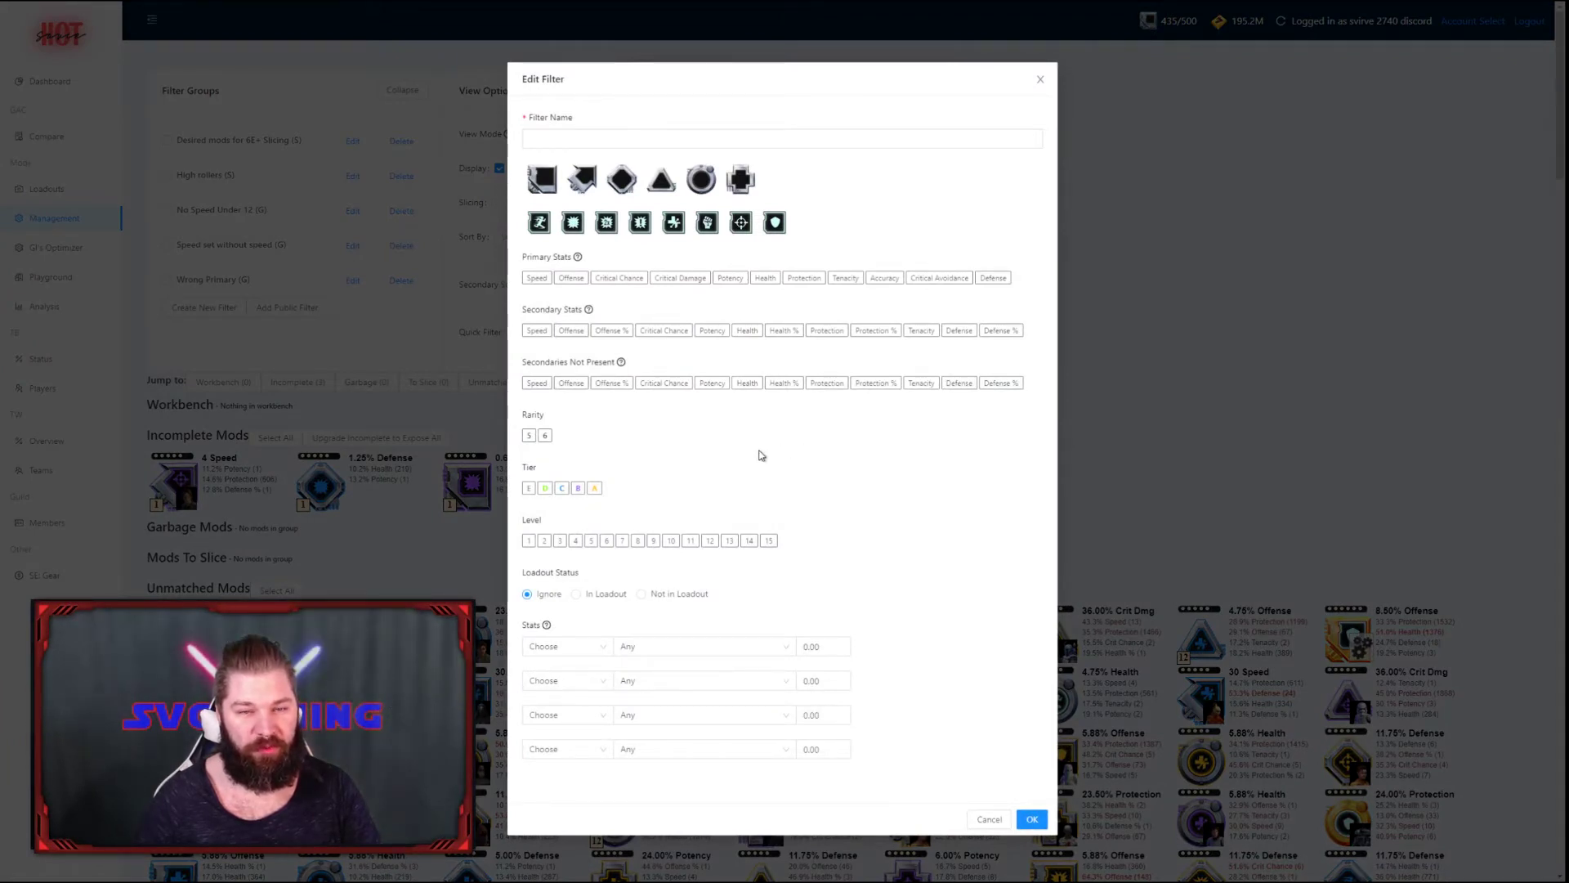
- Add a 'Grey speed' filter: Speed secondary, 5-dot, tier E, Speed greater than 3
{"action": "left_click", "coordinate": [538, 331]}
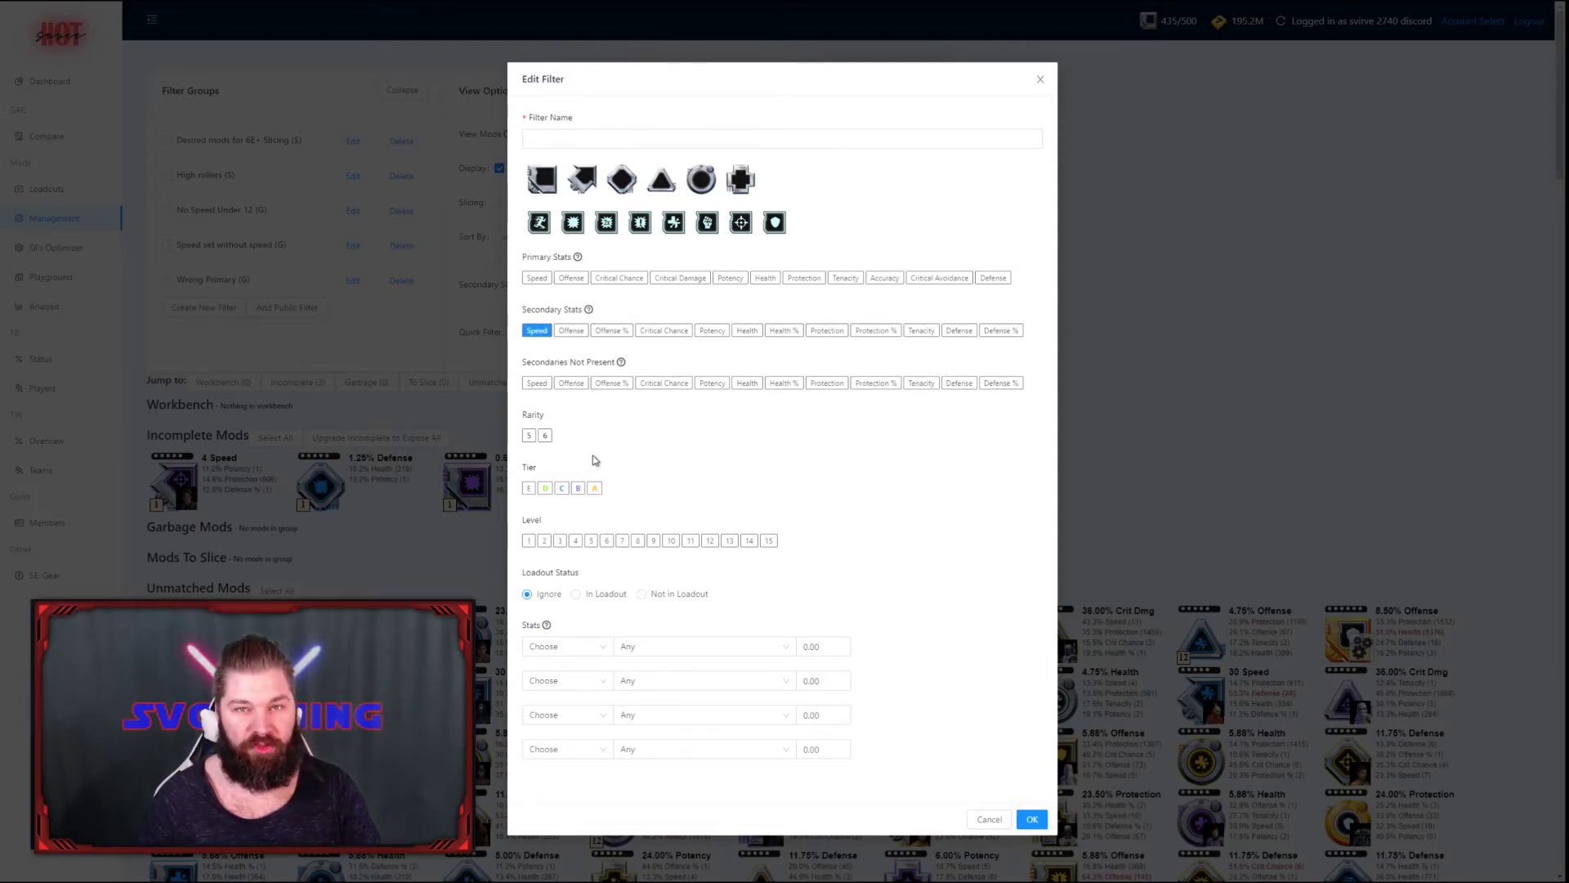
{"action": "left_click", "coordinate": [530, 437]}
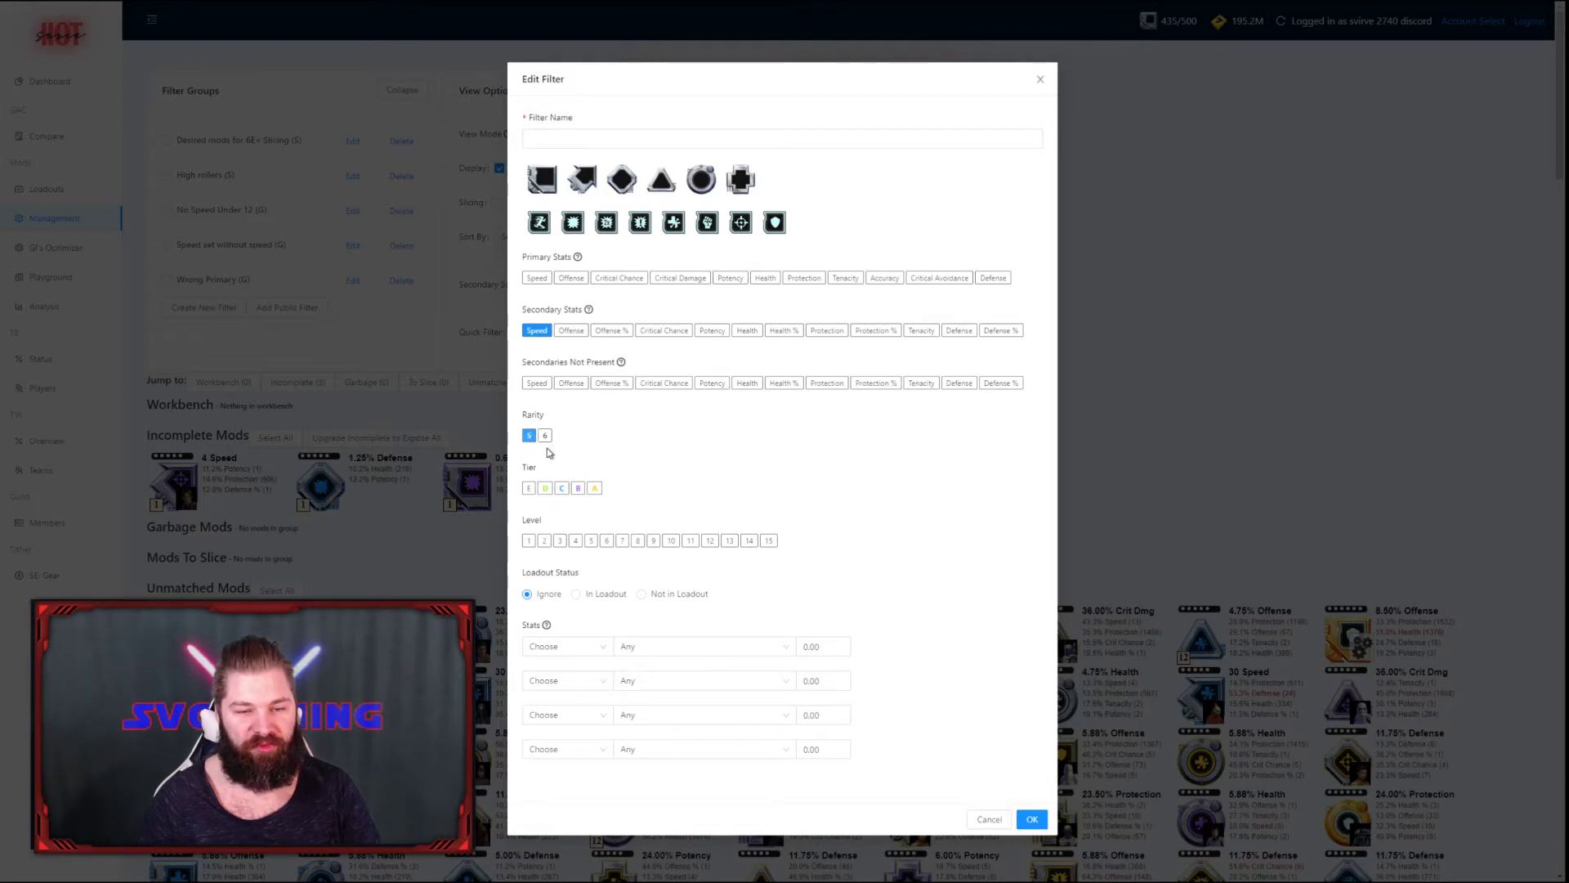
{"action": "left_click", "coordinate": [528, 489]}
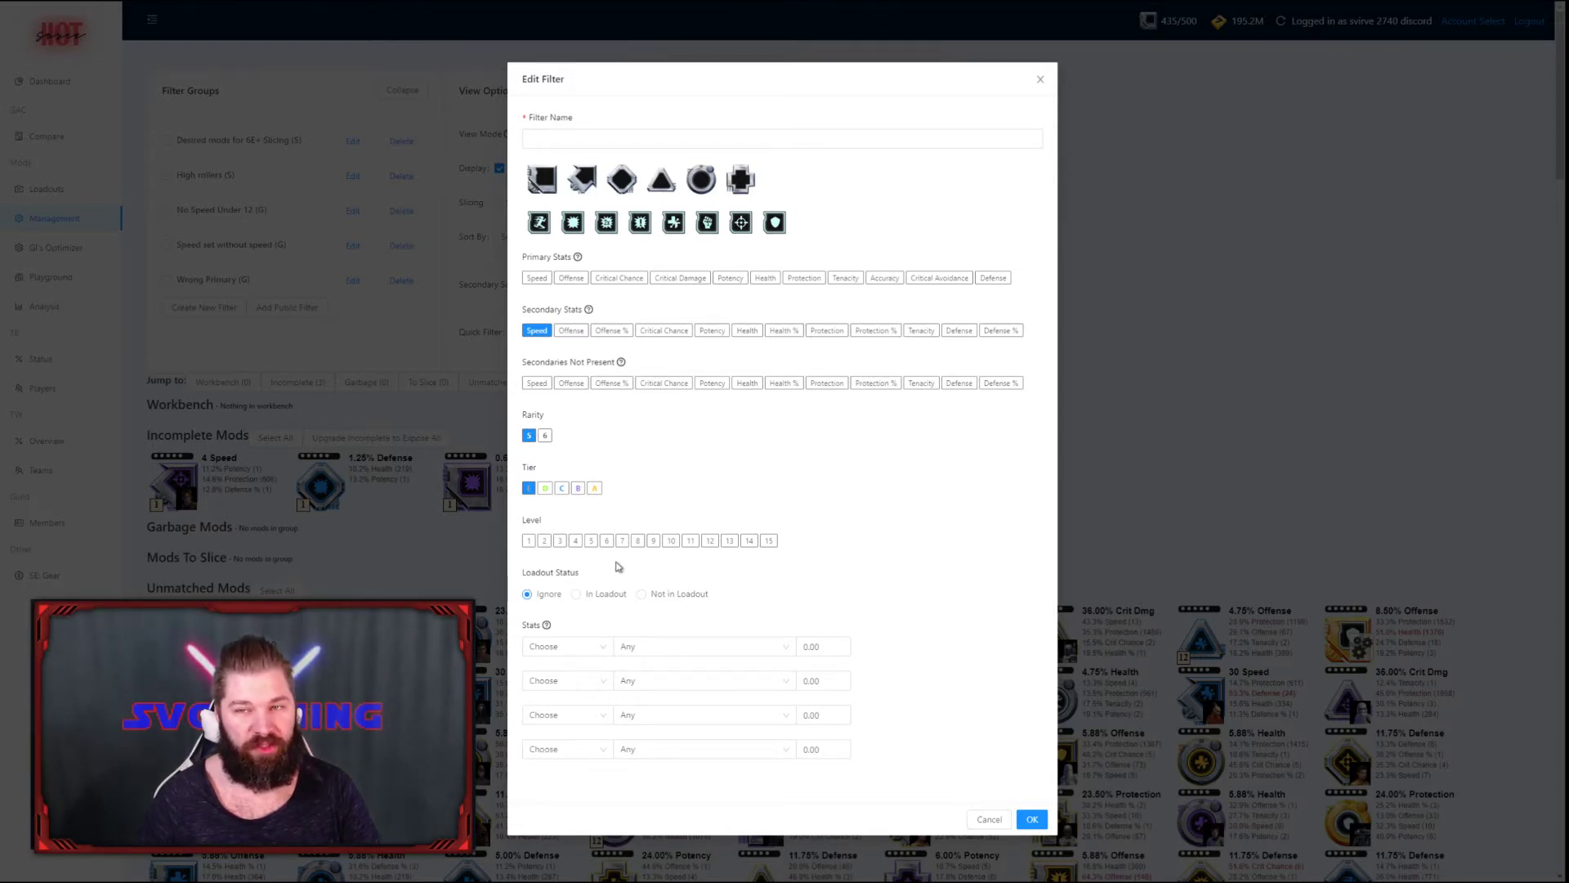
{"action": "left_click", "coordinate": [570, 647]}
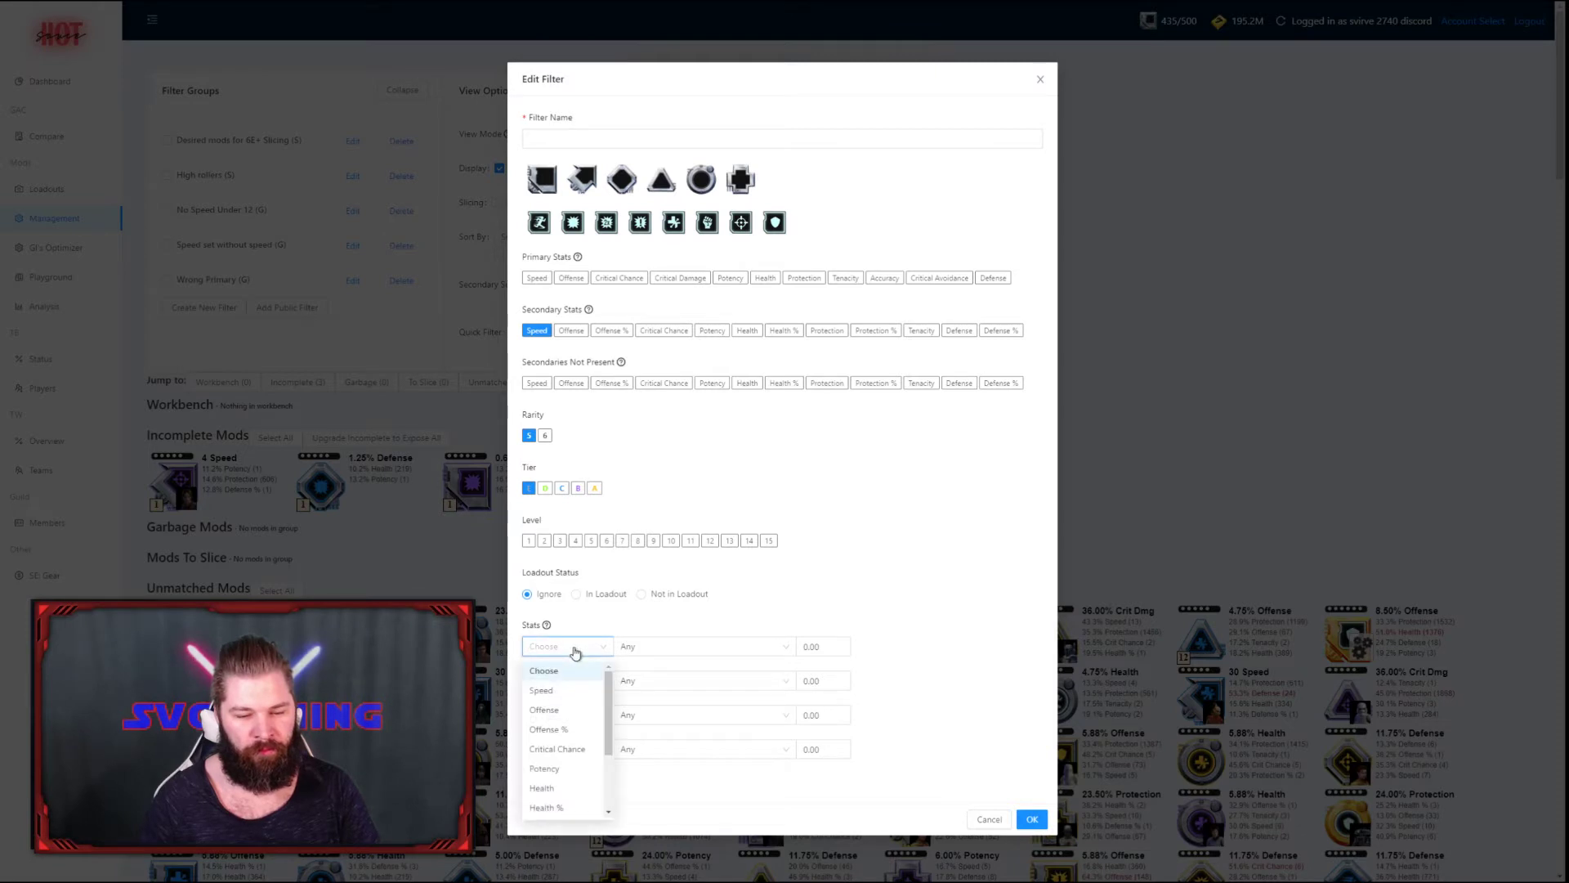
{"action": "left_click", "coordinate": [568, 692]}
{"action": "left_click", "coordinate": [666, 647]}
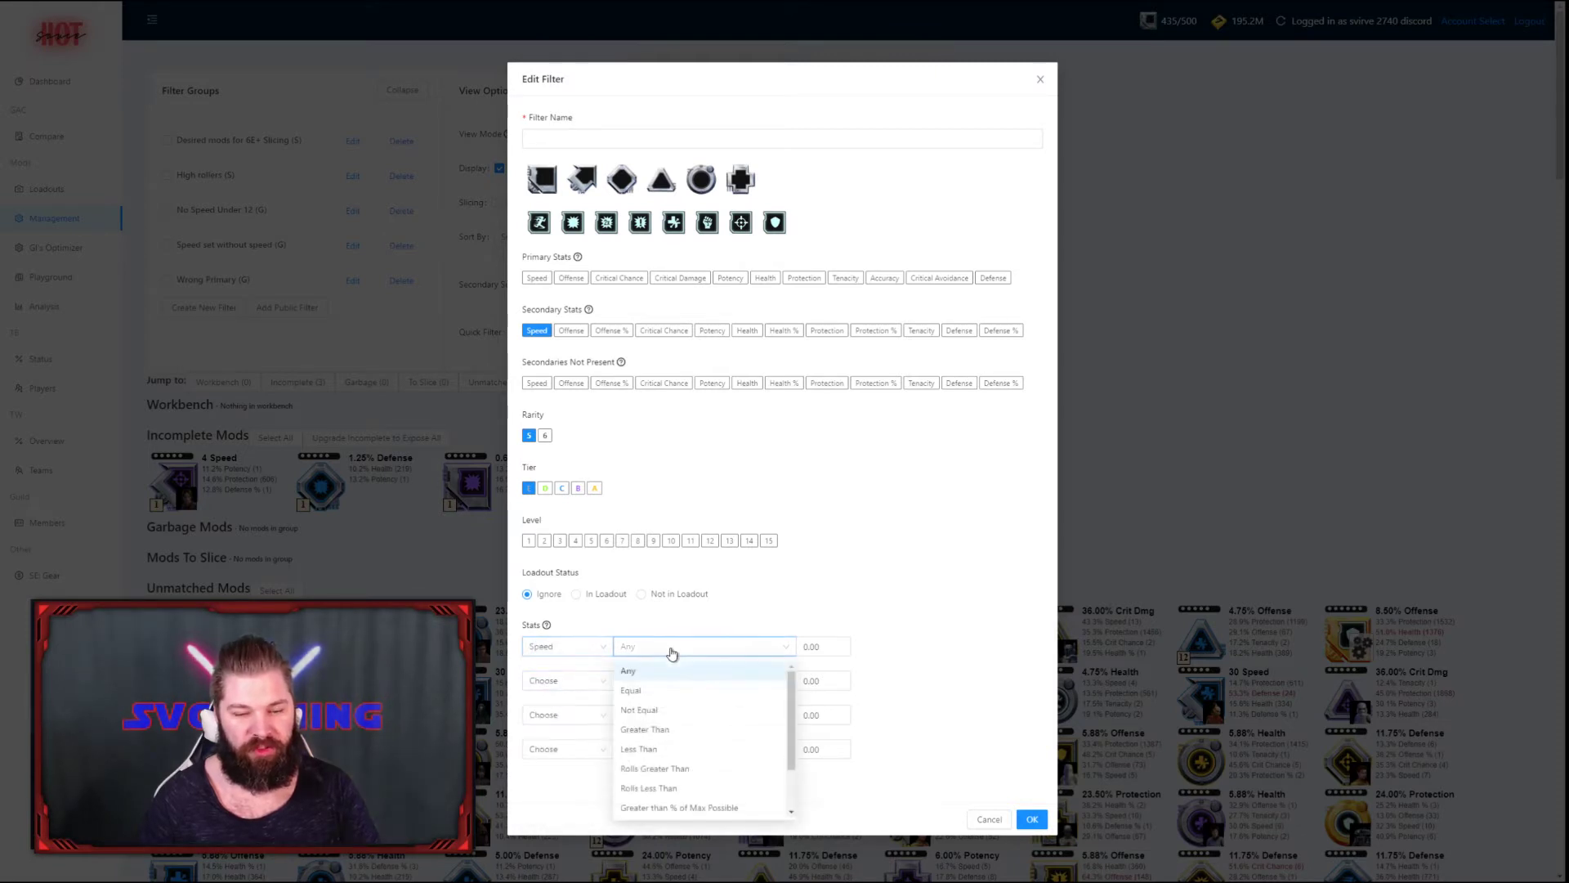
{"action": "left_click", "coordinate": [684, 730]}
{"action": "left_click", "coordinate": [812, 646]}
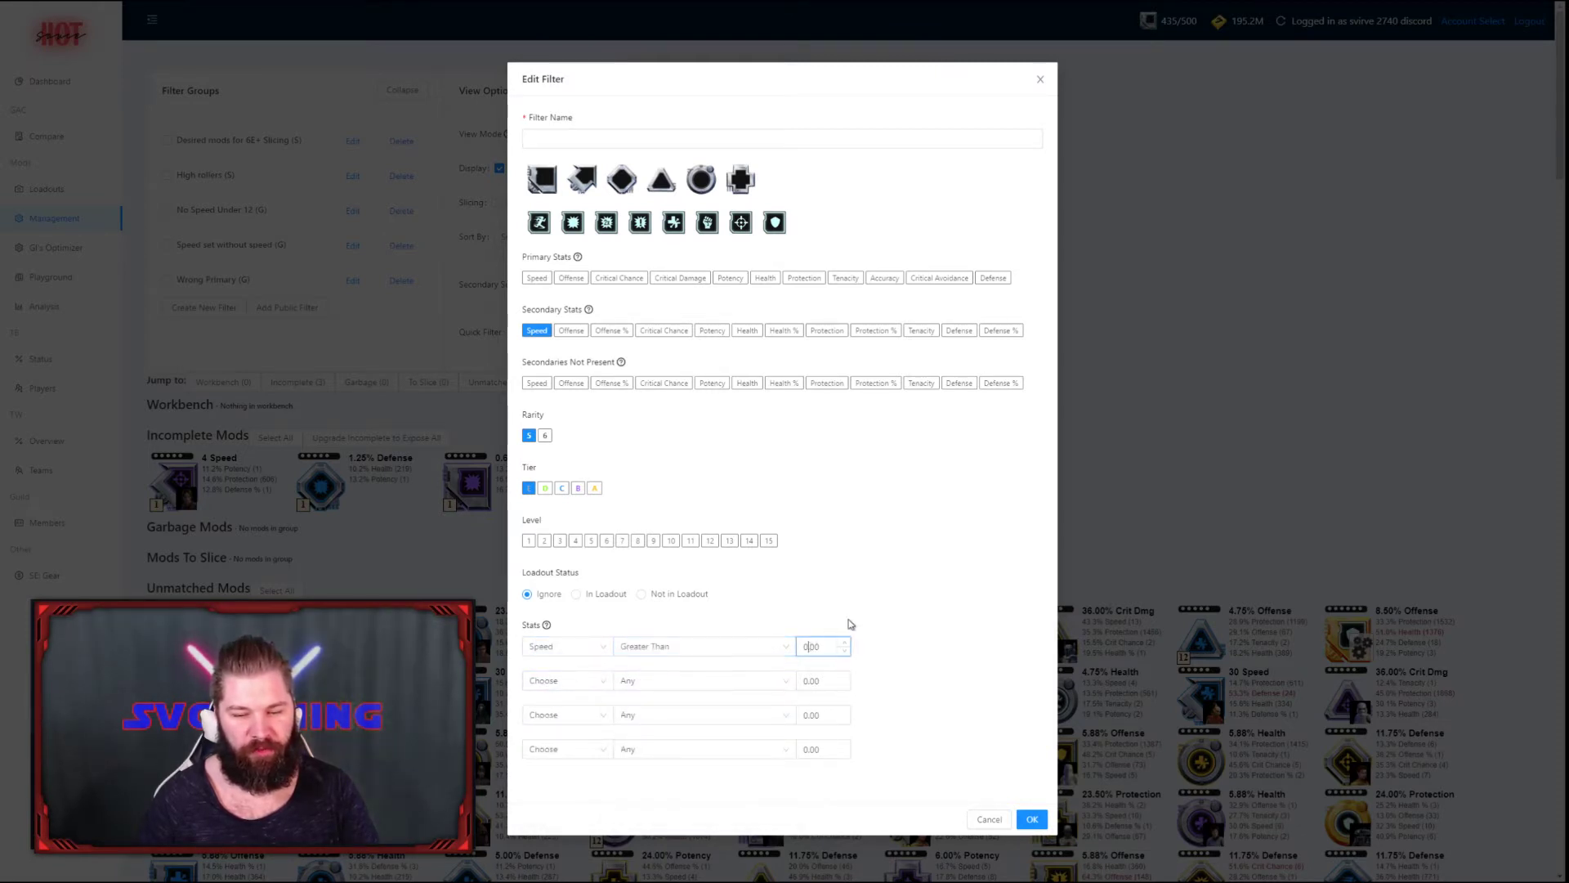
{"action": "type", "text": "3"}
{"action": "left_click", "coordinate": [877, 602]}
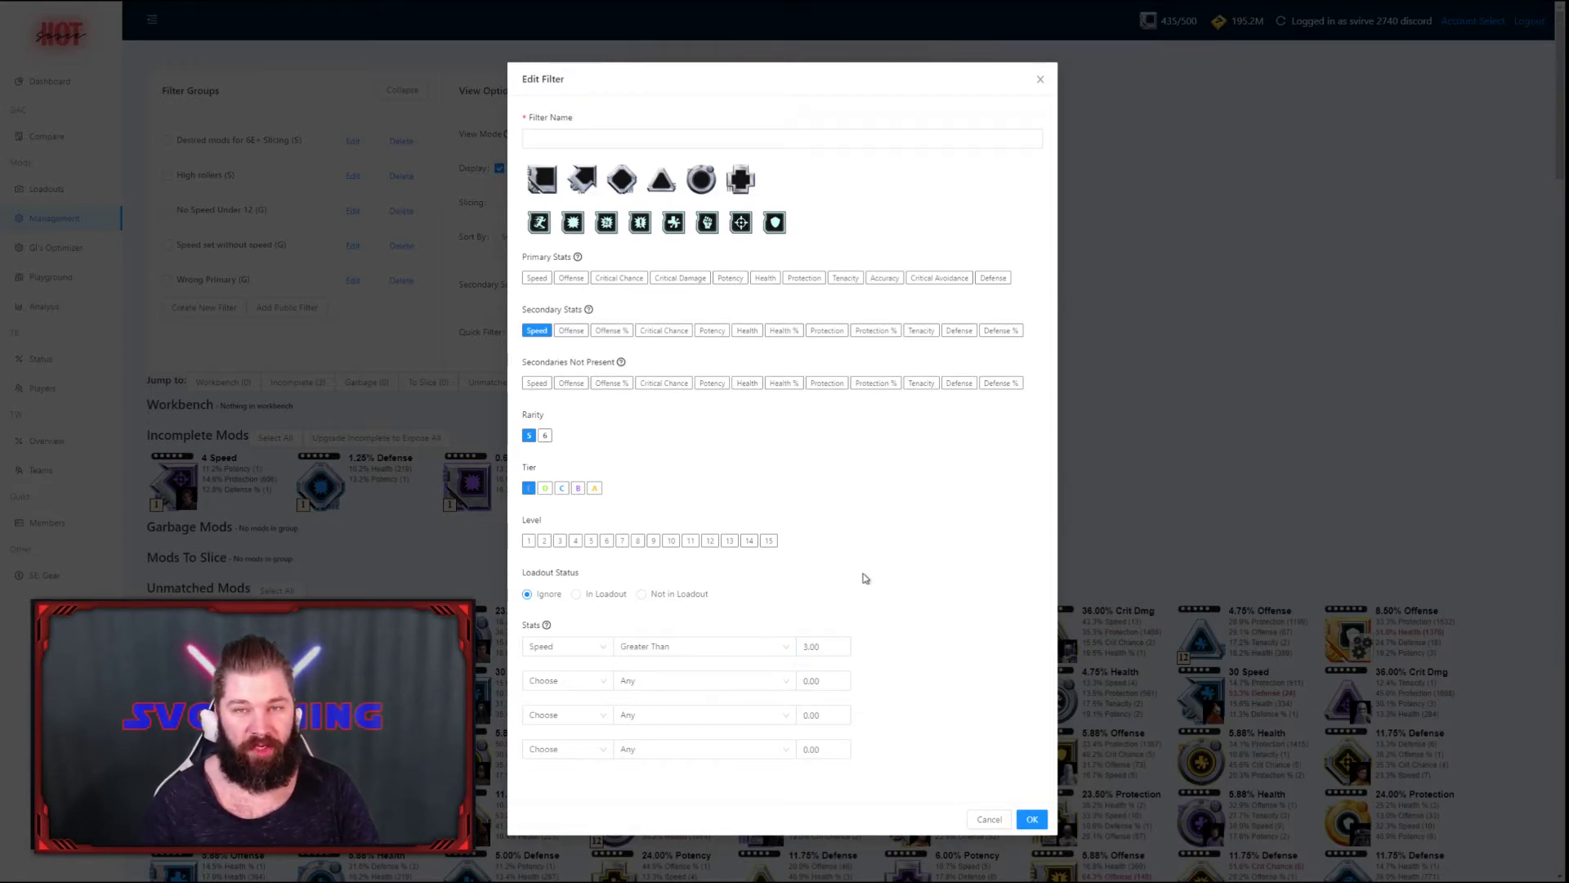
{"action": "type", "text": "Grey speed"}
{"action": "left_click", "coordinate": [1032, 819]}
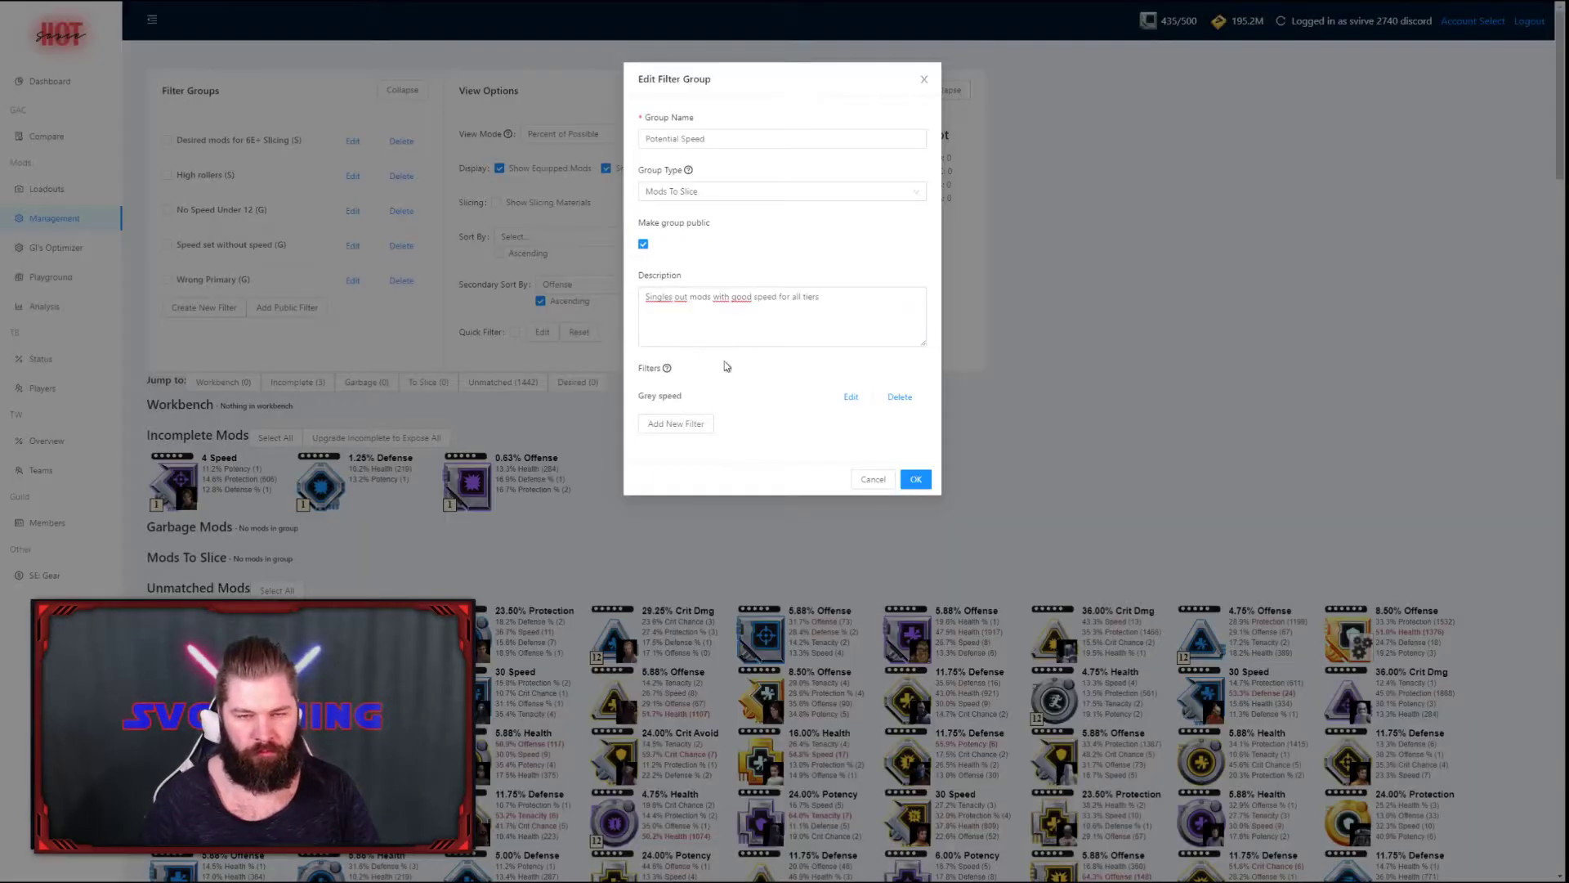
- Add a filter for 5-dot tier D mods with a Speed secondary greater than 8
{"action": "left_click", "coordinate": [701, 424]}
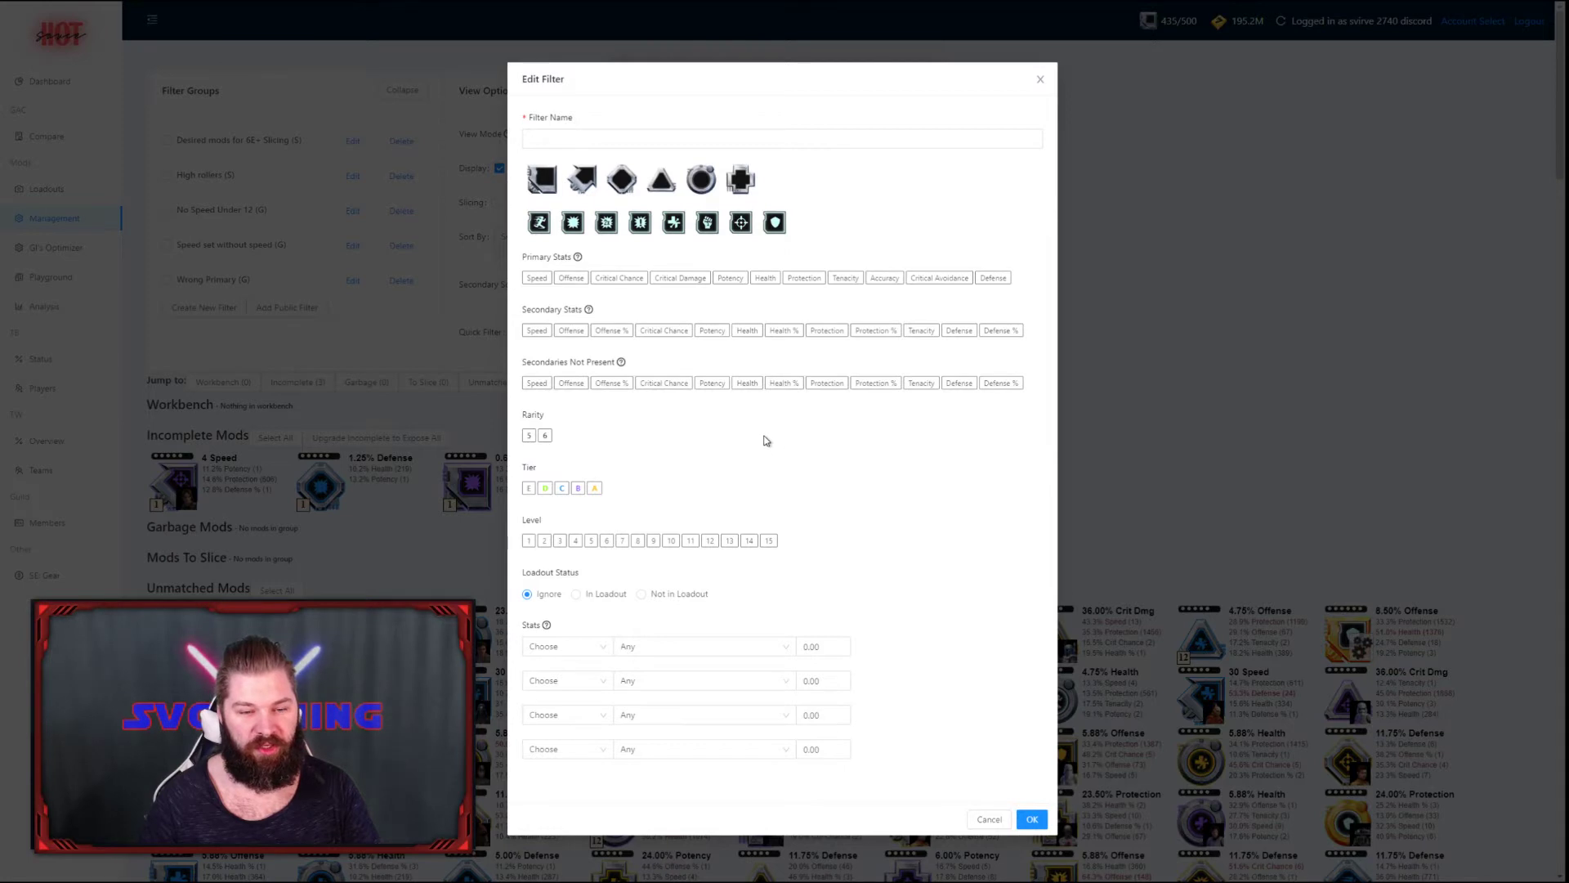
{"action": "left_click", "coordinate": [536, 331]}
{"action": "left_click", "coordinate": [529, 436]}
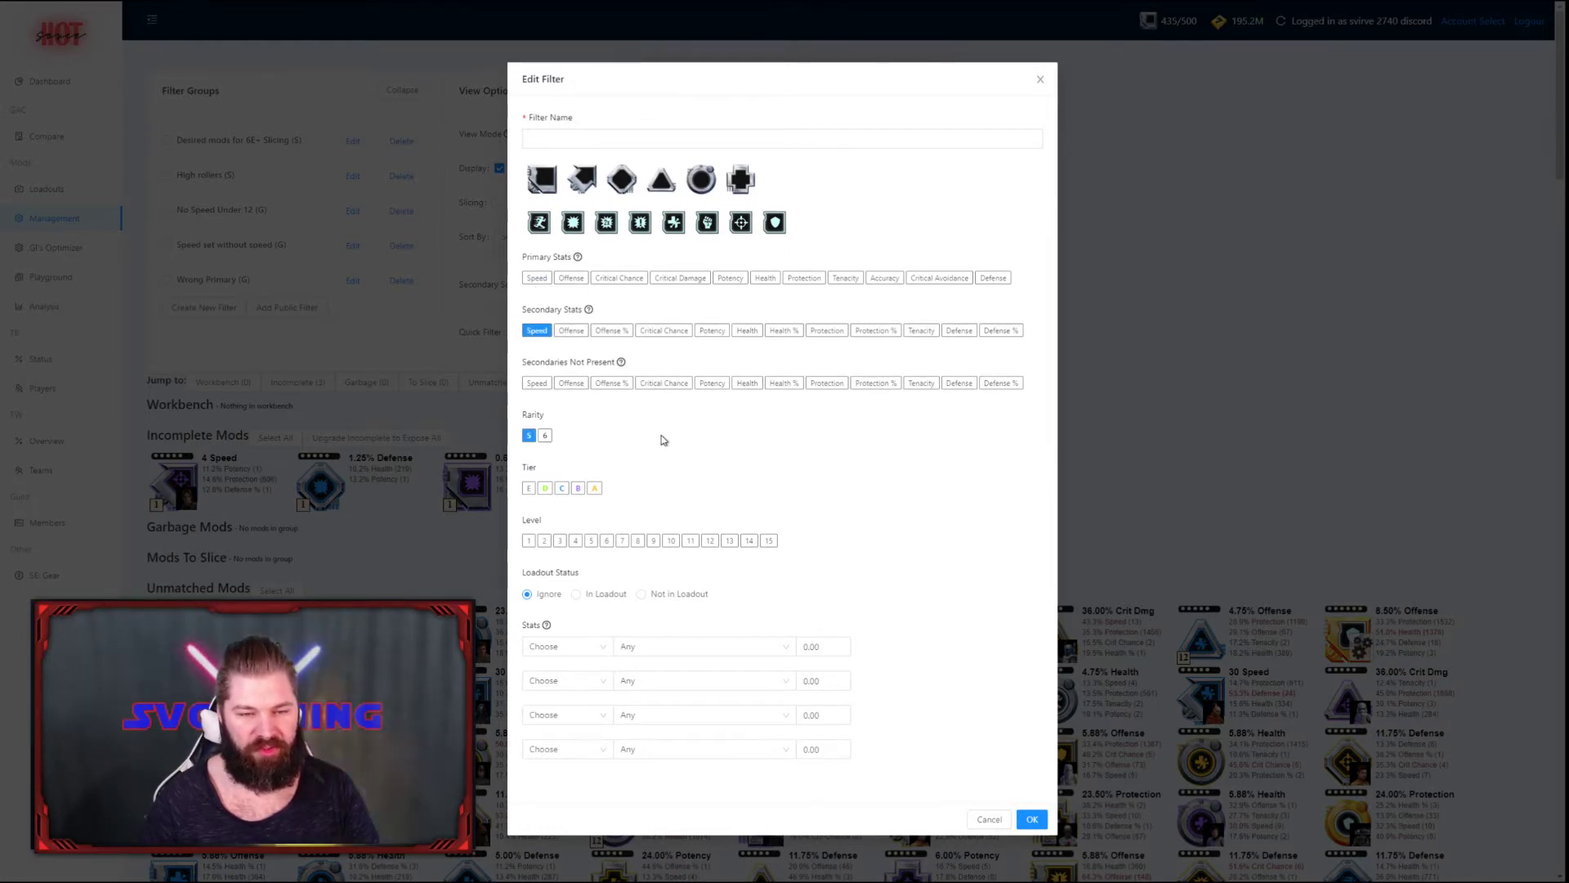
{"action": "left_click", "coordinate": [545, 489]}
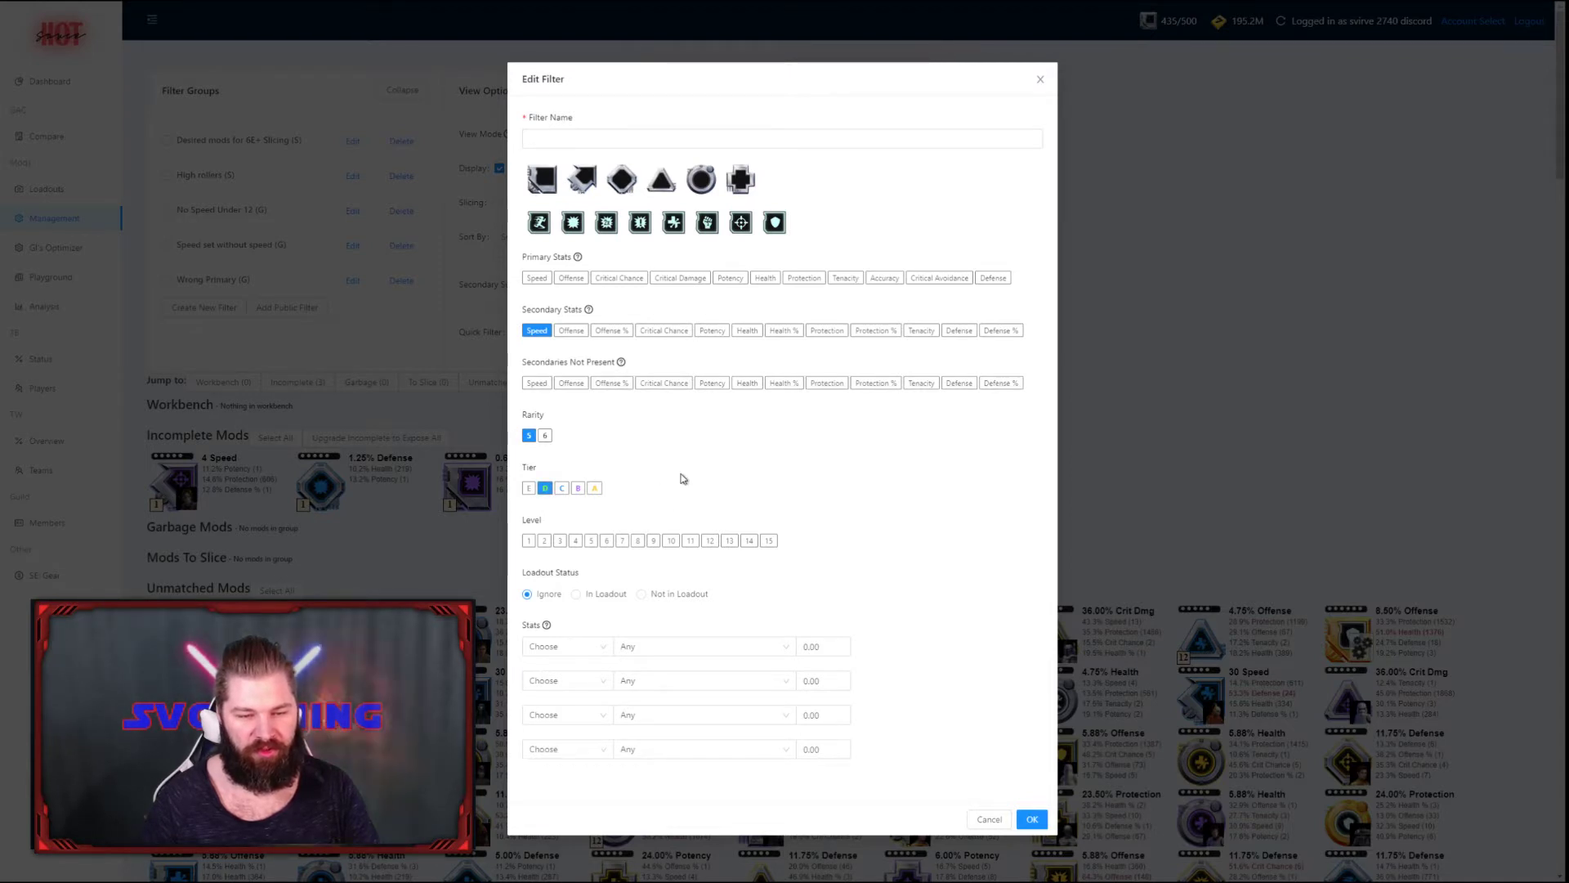
{"action": "left_click", "coordinate": [588, 647]}
{"action": "left_click", "coordinate": [541, 691]}
{"action": "left_click", "coordinate": [666, 648]}
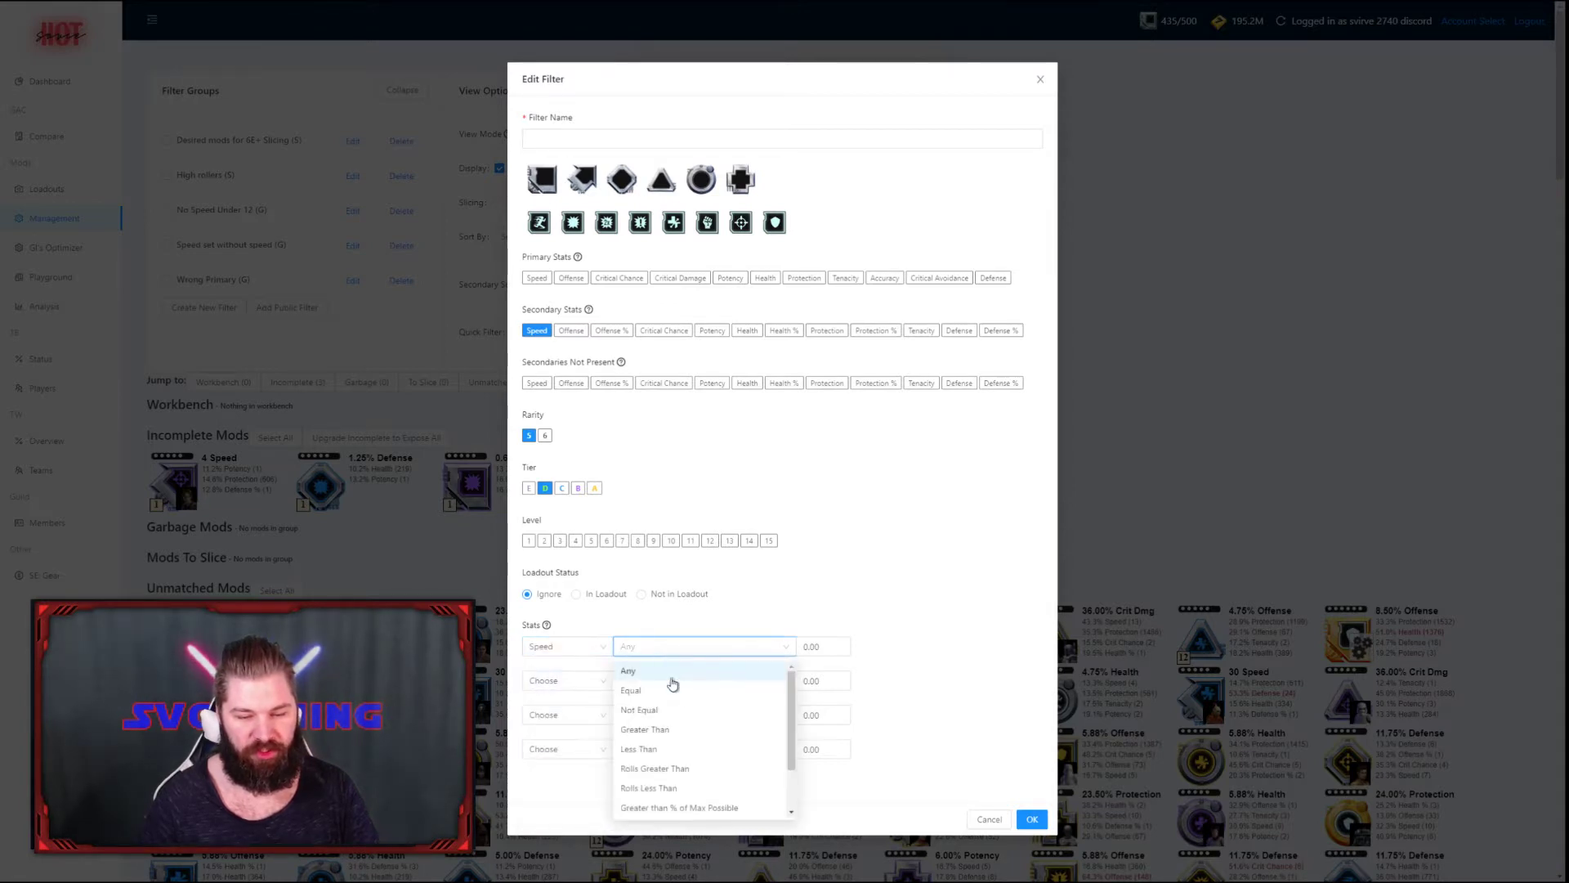
{"action": "left_click", "coordinate": [675, 730]}
{"action": "left_click", "coordinate": [827, 647]}
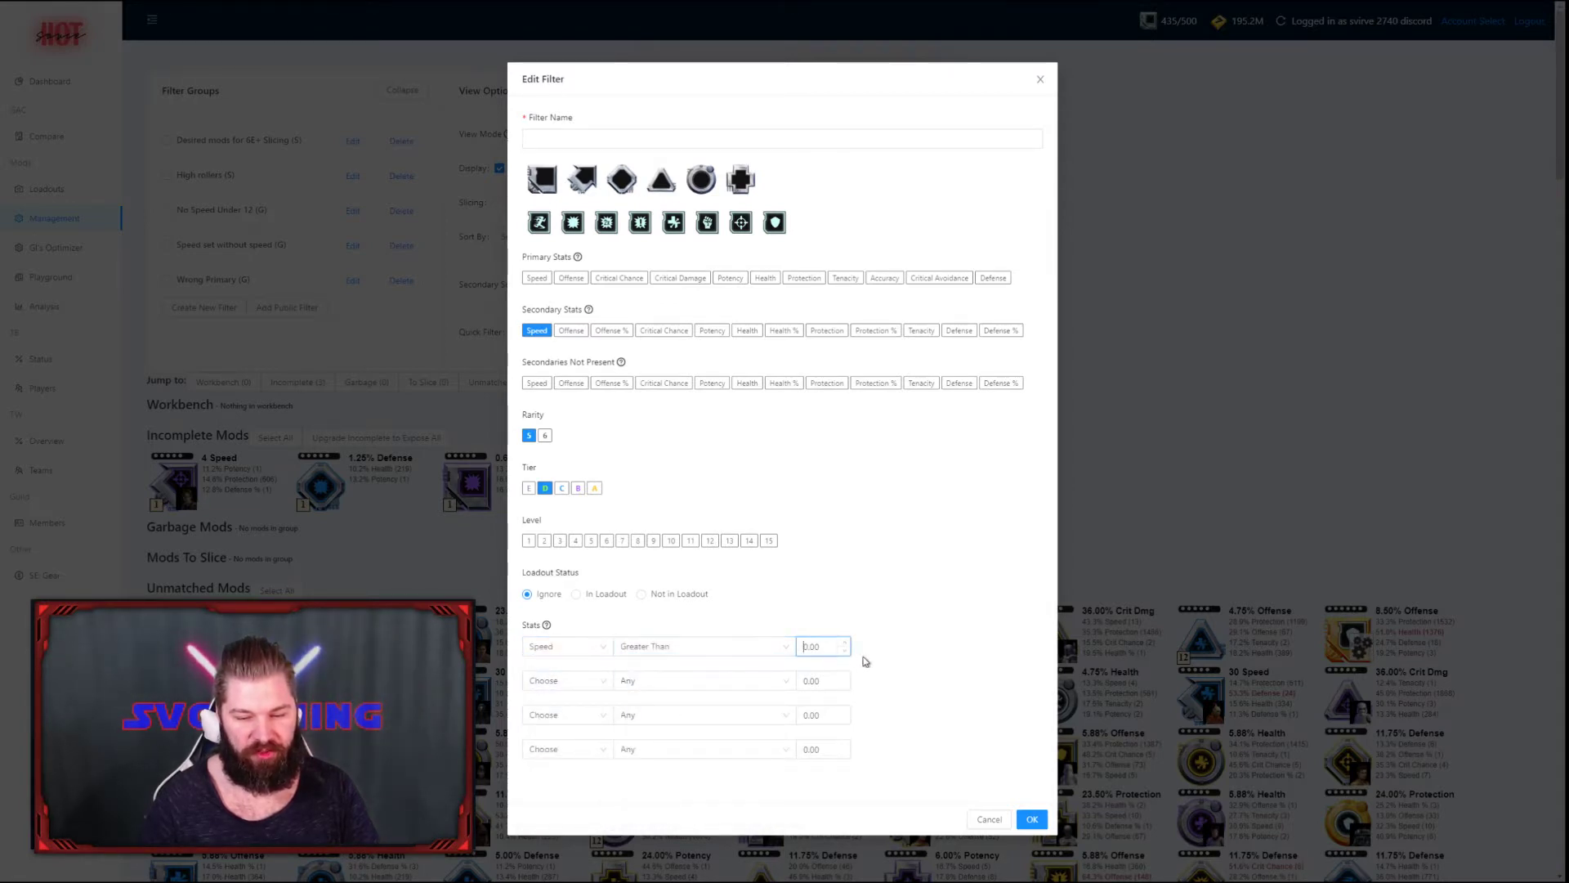
{"action": "left_click", "coordinate": [858, 658]}
{"action": "left_click", "coordinate": [1032, 818]}
- Set up a tier C filter requiring a Speed secondary and a Speed greater-than condition
{"action": "left_click", "coordinate": [538, 329]}
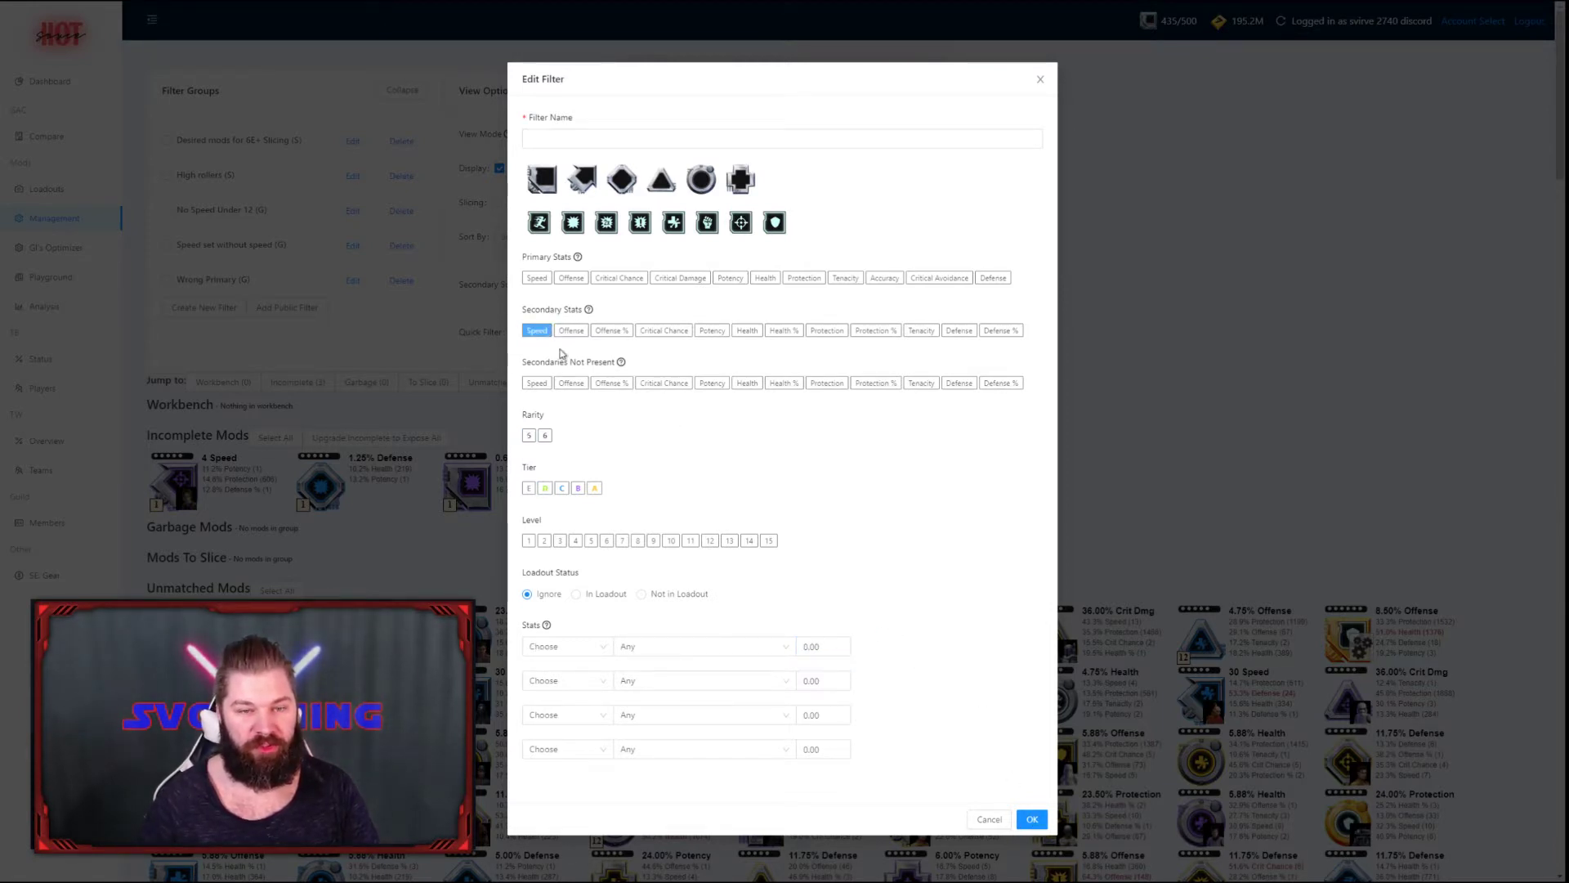
{"action": "left_click", "coordinate": [563, 489]}
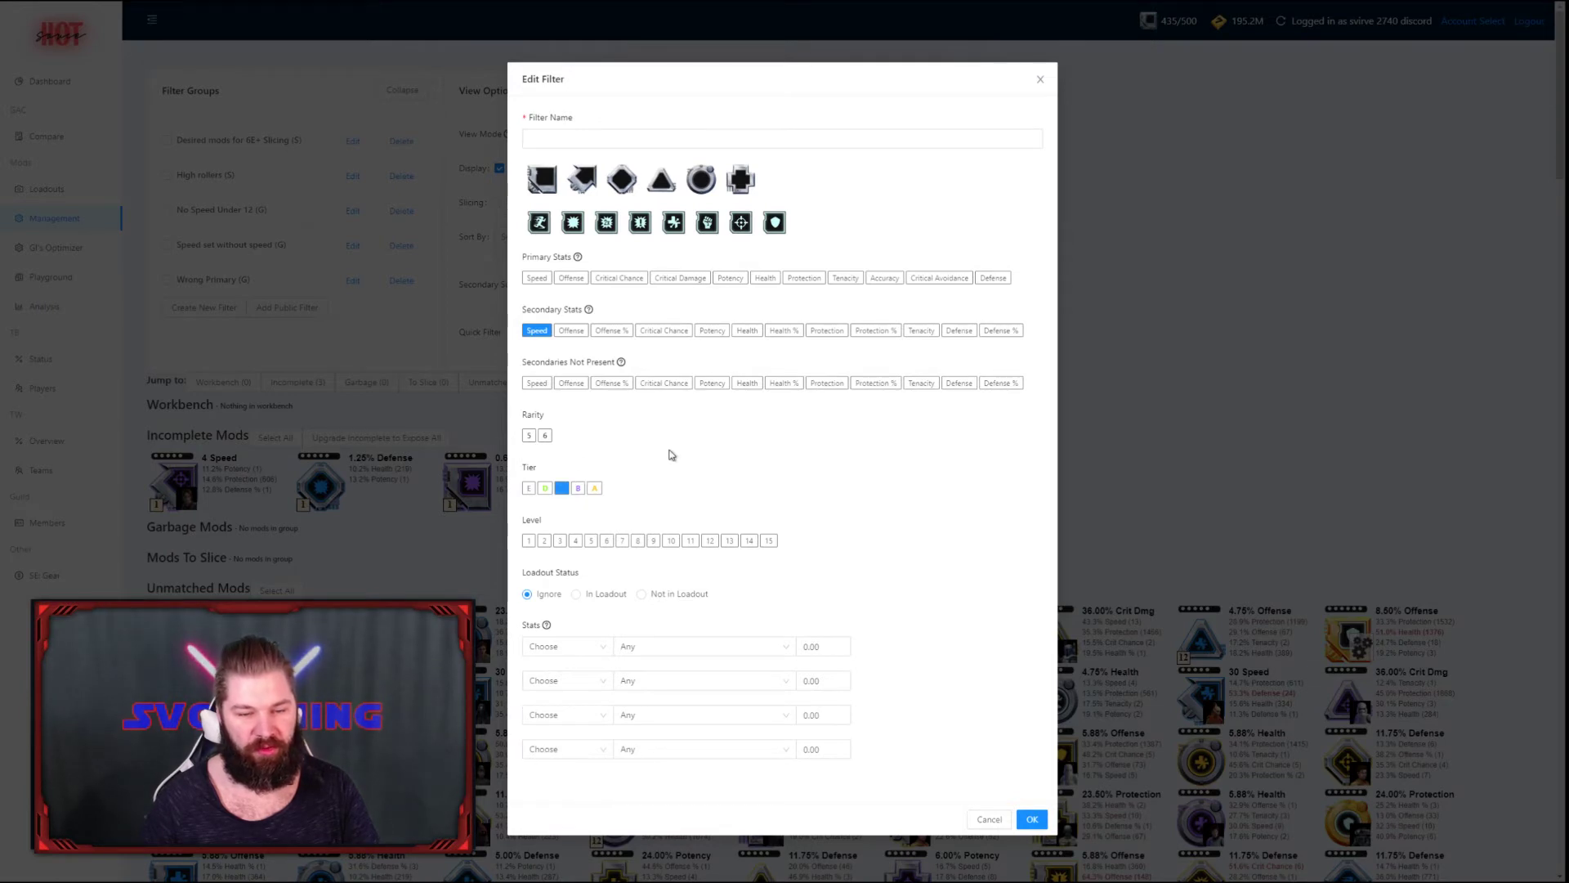
{"action": "left_click", "coordinate": [596, 646]}
{"action": "left_click", "coordinate": [583, 695]}
{"action": "left_click", "coordinate": [656, 647]}
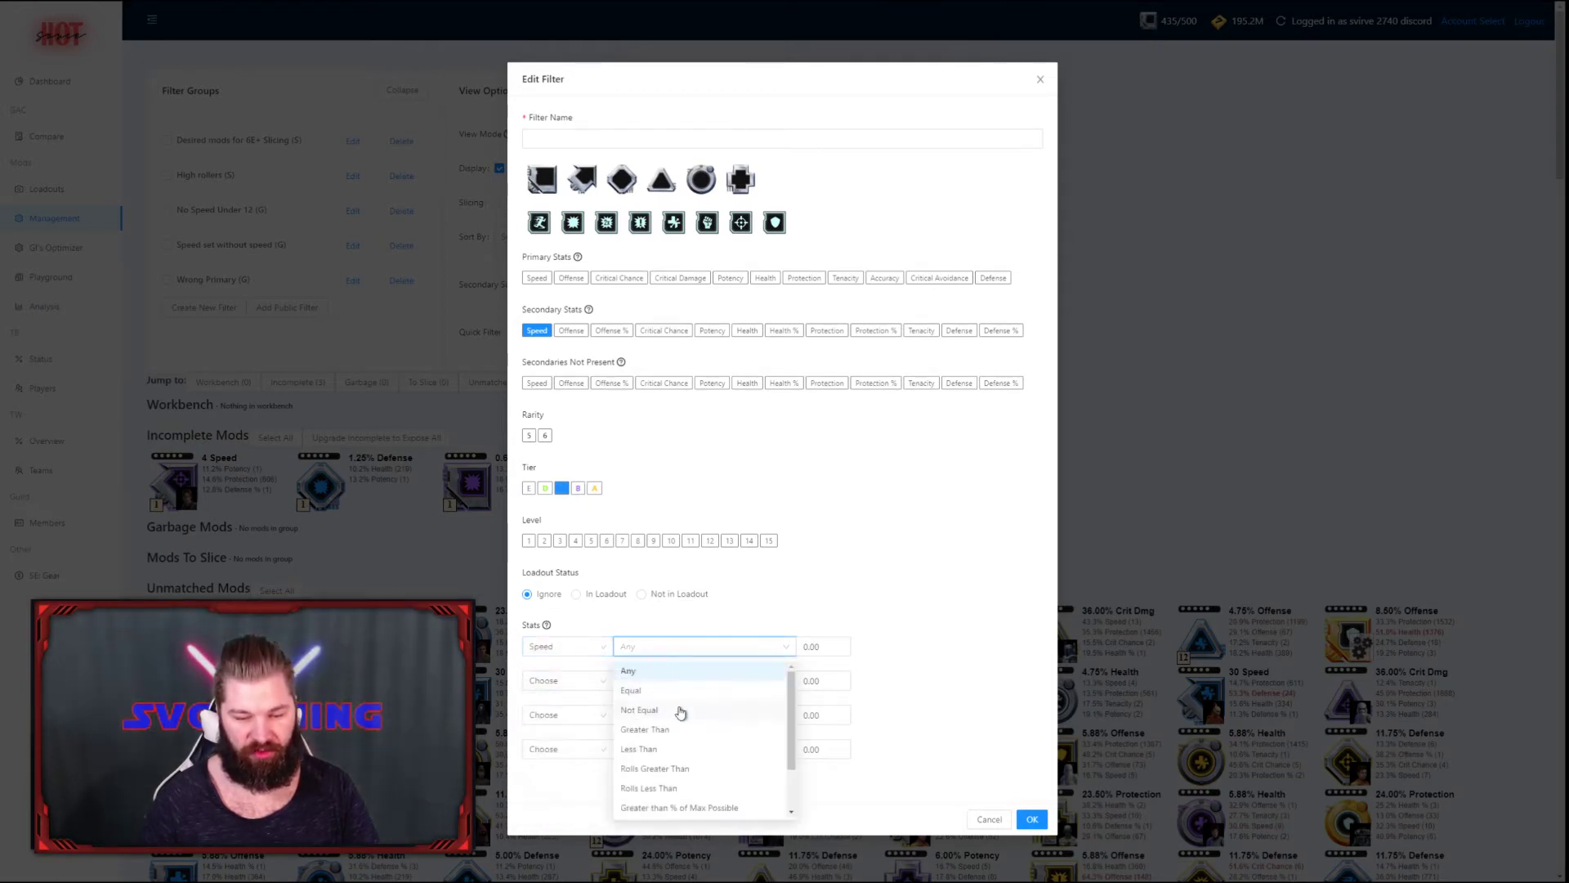
{"action": "left_click", "coordinate": [676, 726]}
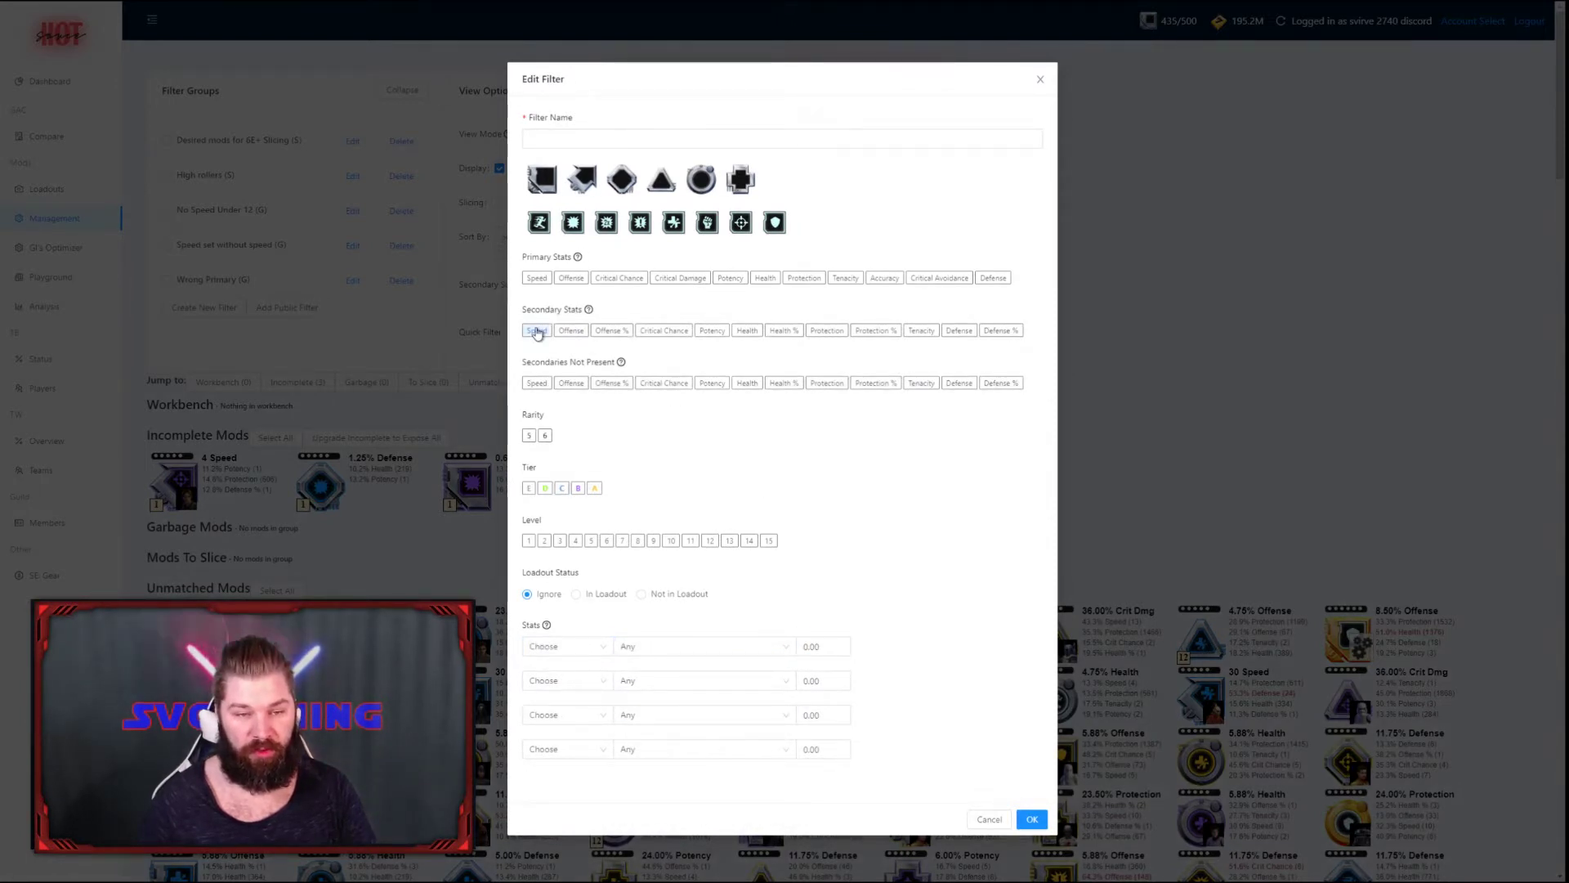
- Save a tier B filter requiring a Speed secondary with Speed greater than 16
{"action": "left_click", "coordinate": [537, 331]}
{"action": "left_click", "coordinate": [578, 488]}
{"action": "left_click", "coordinate": [572, 648]}
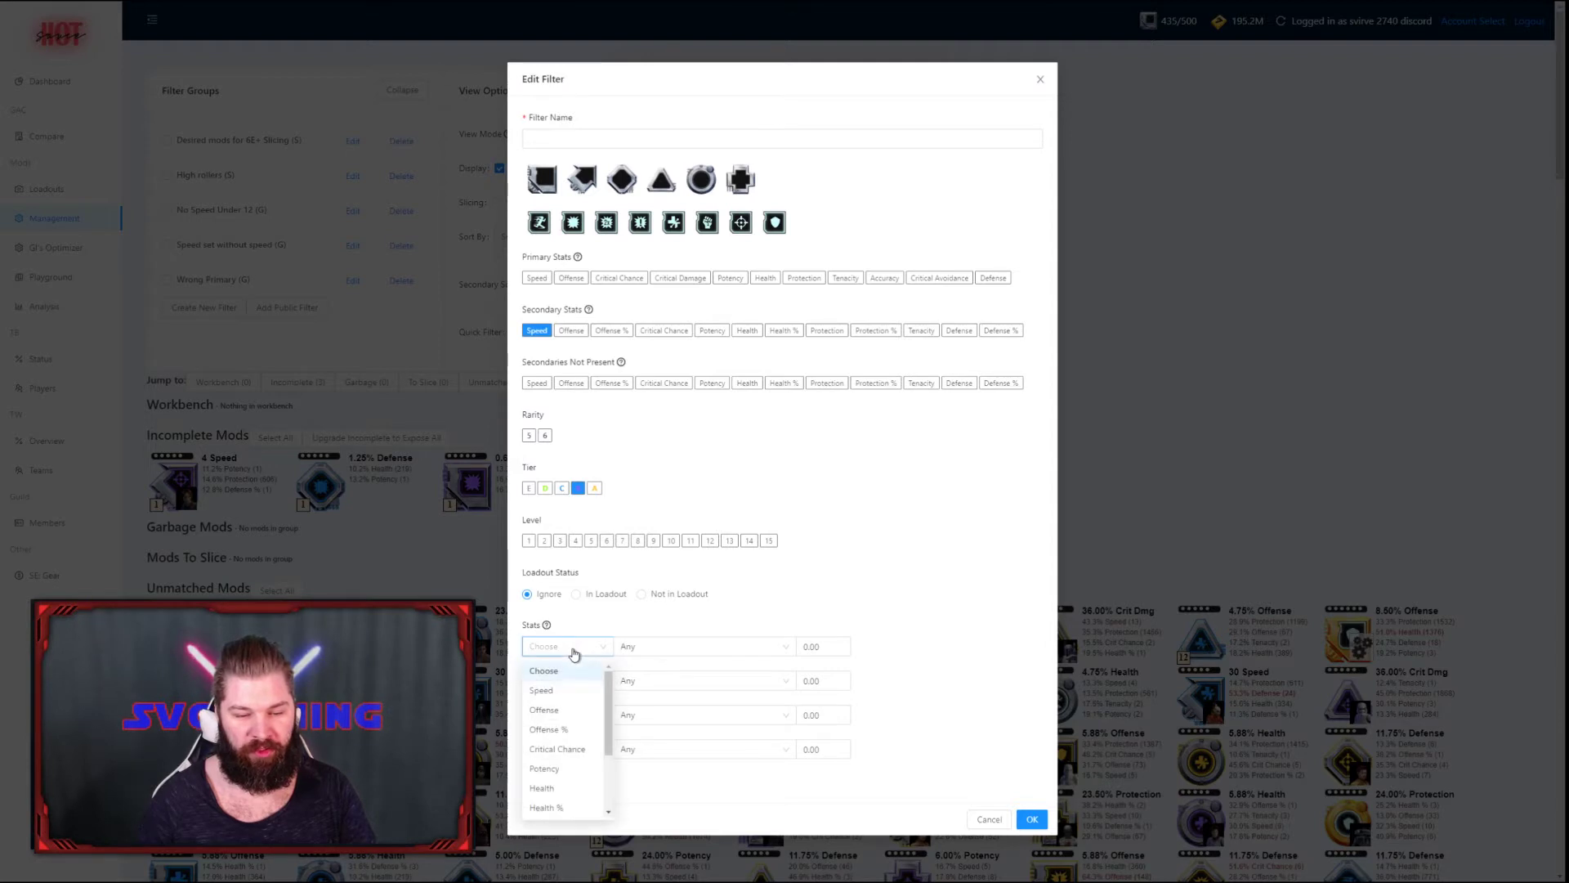
{"action": "left_click", "coordinate": [543, 691]}
{"action": "left_click", "coordinate": [740, 647]}
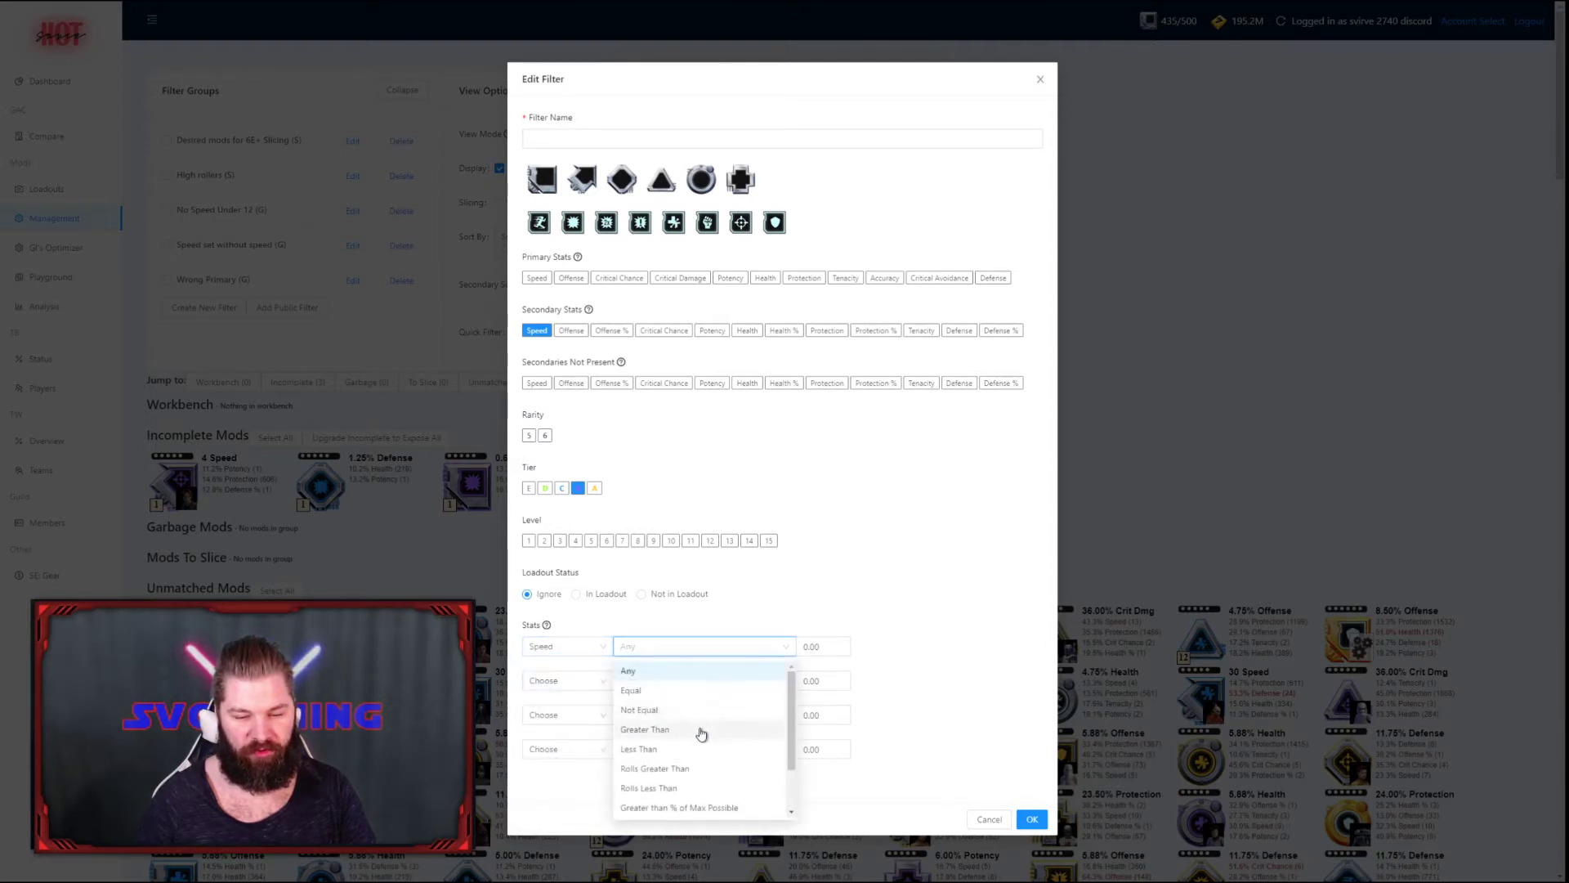
{"action": "left_click", "coordinate": [701, 730]}
{"action": "left_click", "coordinate": [805, 646]}
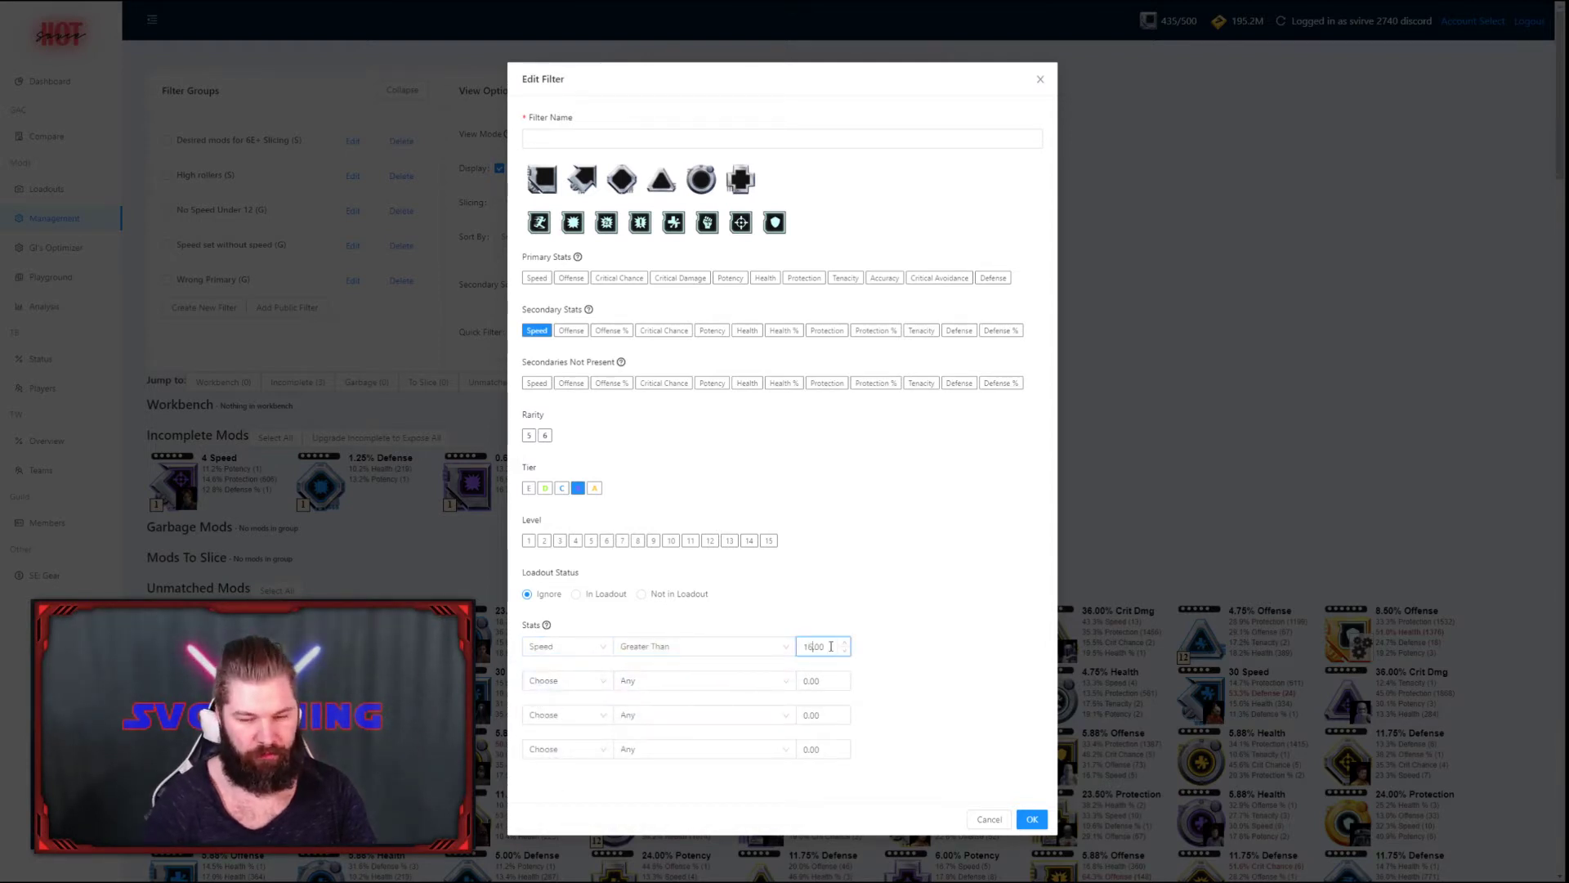
{"action": "left_click", "coordinate": [1031, 819]}
{"action": "left_click", "coordinate": [703, 546]}
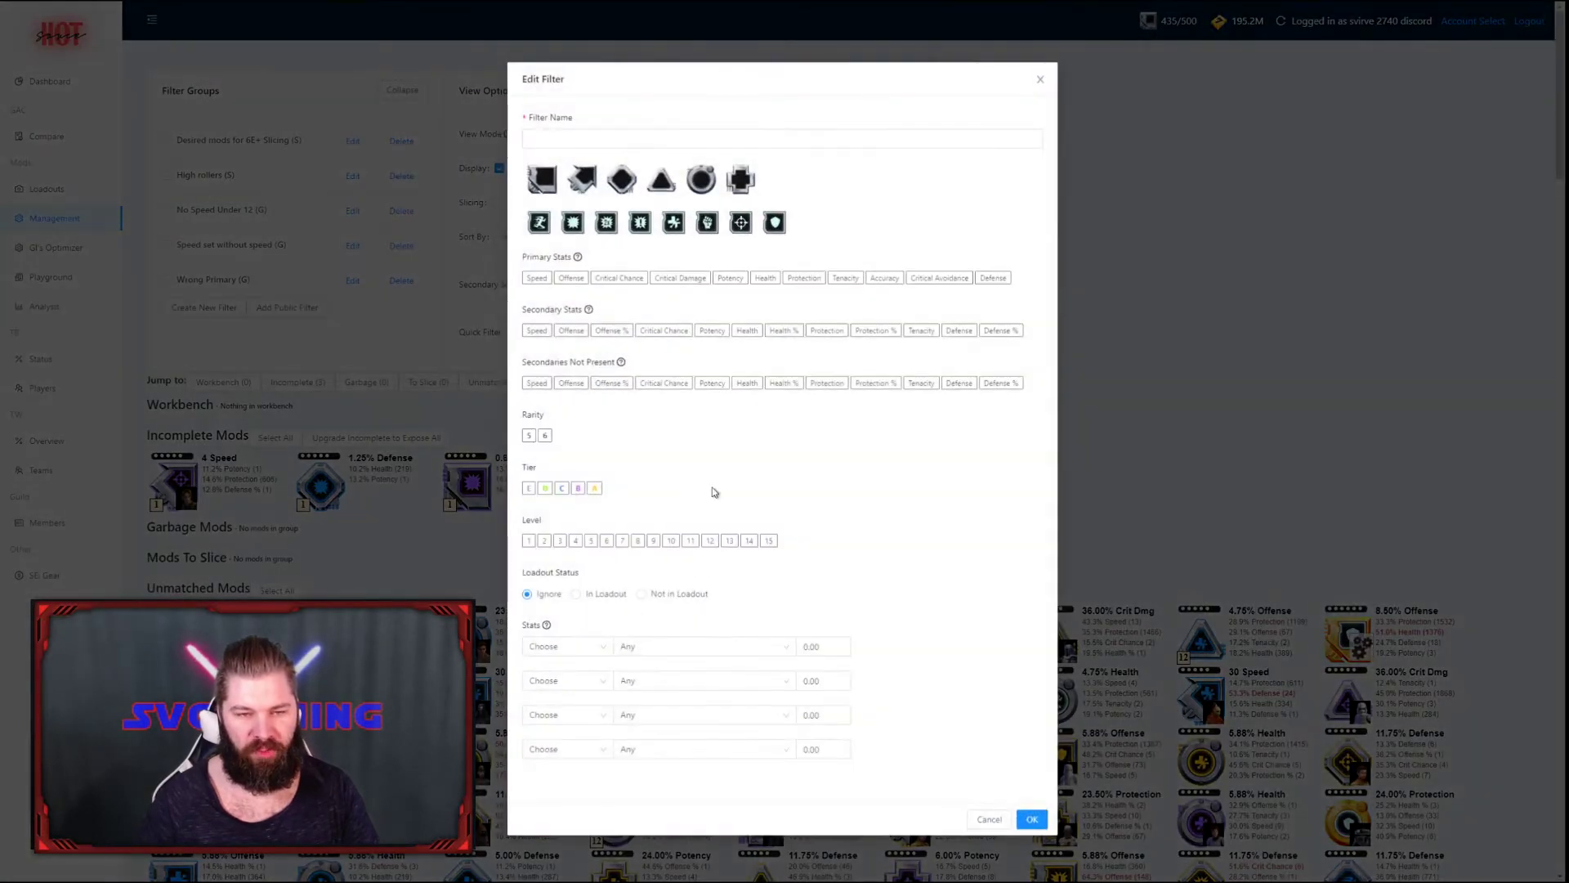
- Save the 'Yellow Speed >20' filter: Speed secondary, tier A, Speed greater than 20
{"action": "left_click", "coordinate": [537, 330]}
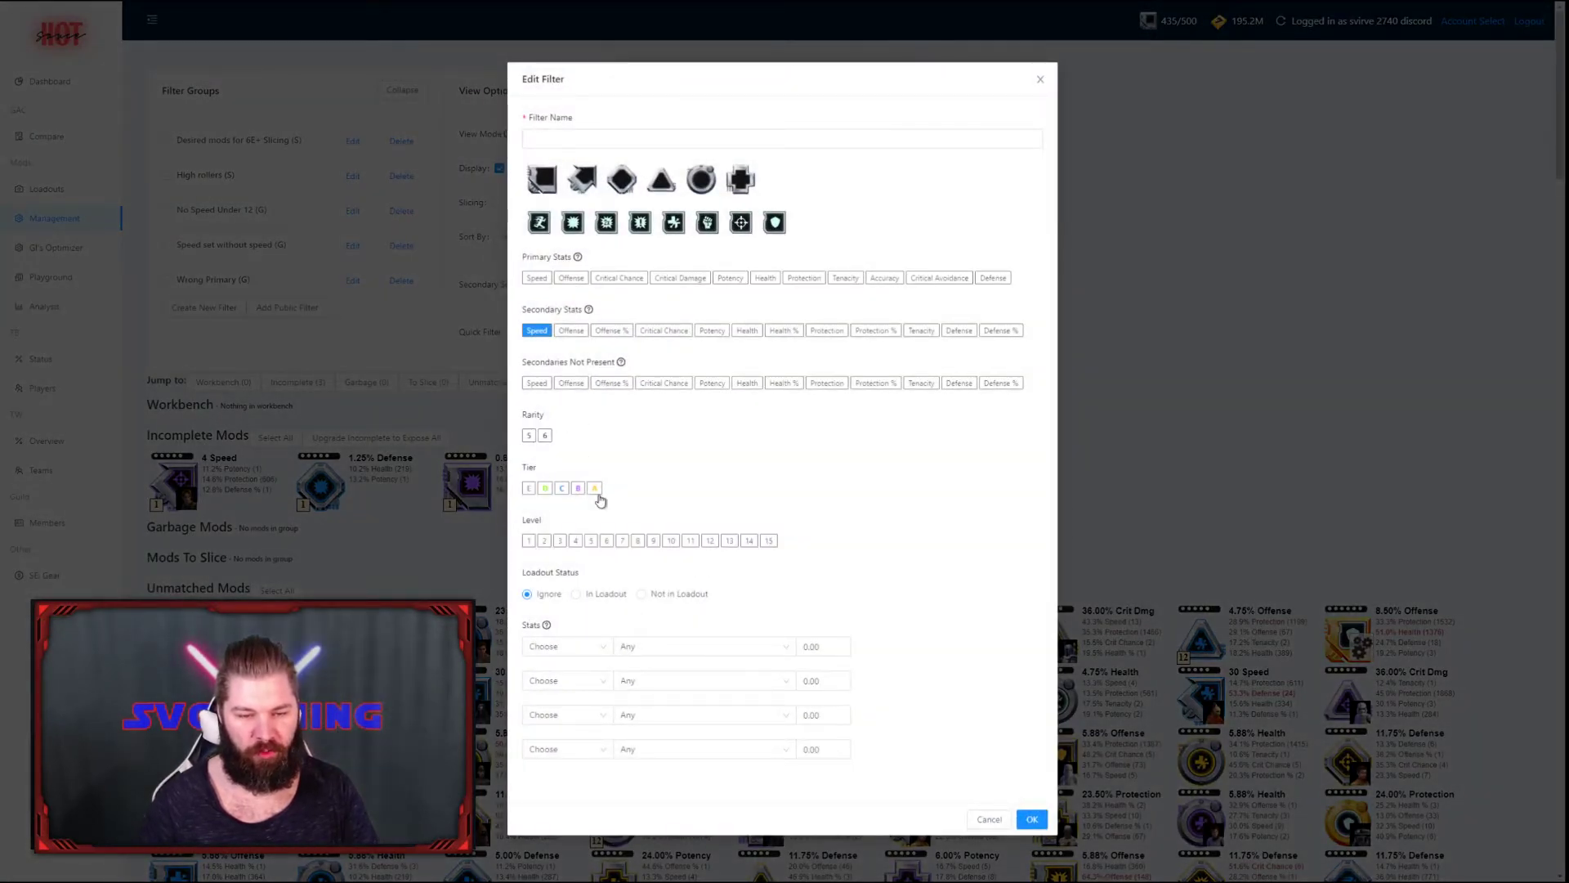
{"action": "left_click", "coordinate": [594, 488]}
{"action": "left_click", "coordinate": [575, 646]}
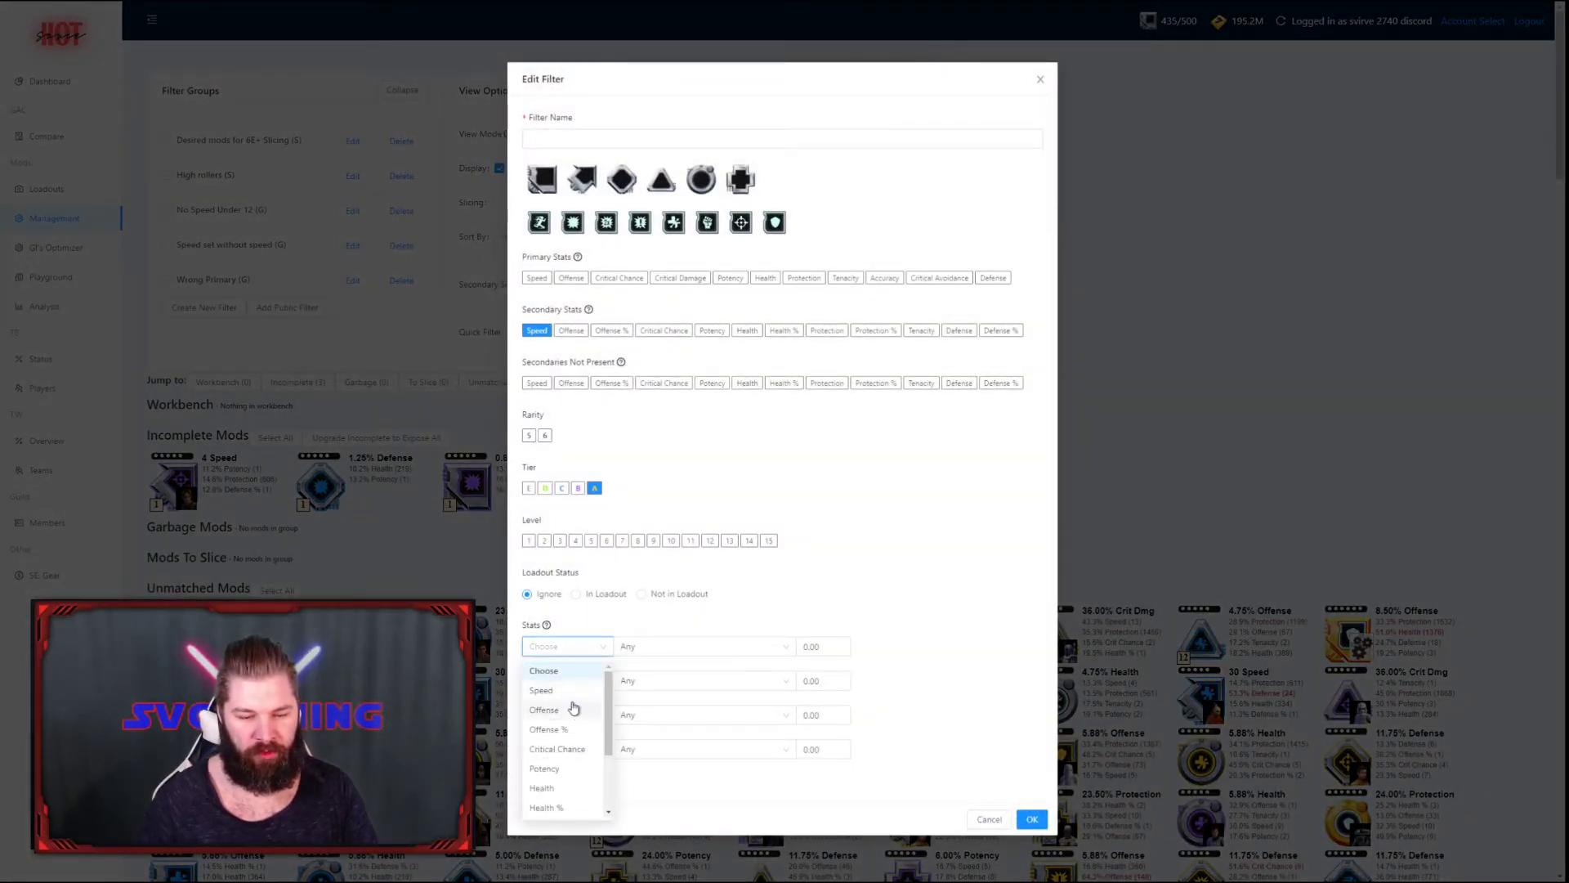
{"action": "left_click", "coordinate": [572, 703]}
{"action": "left_click", "coordinate": [650, 652]}
{"action": "left_click", "coordinate": [645, 729]}
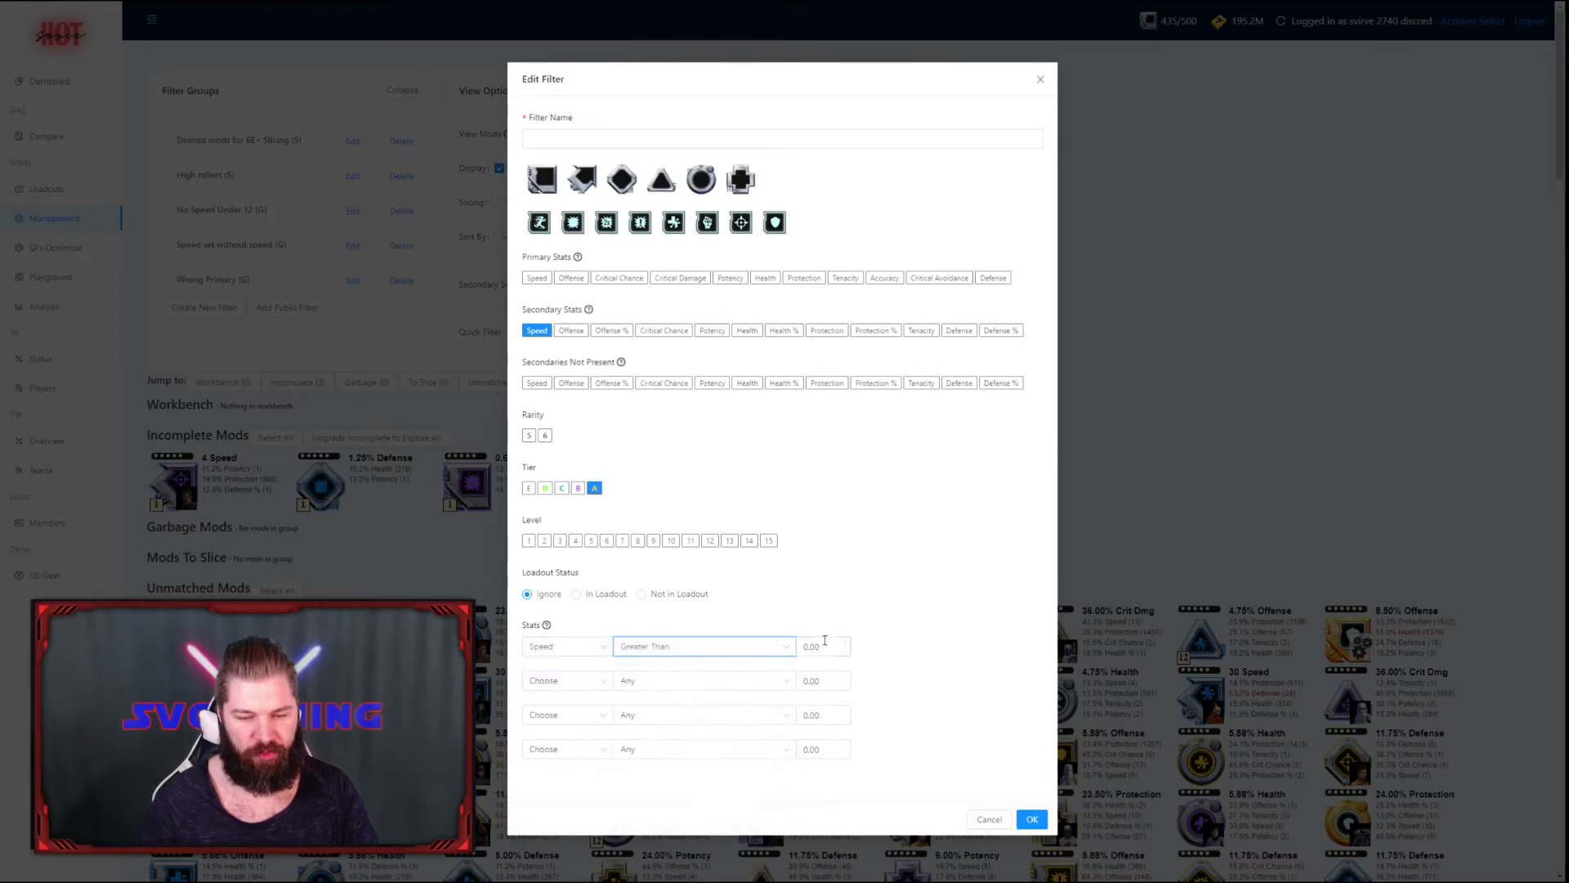
{"action": "left_click", "coordinate": [797, 647]}
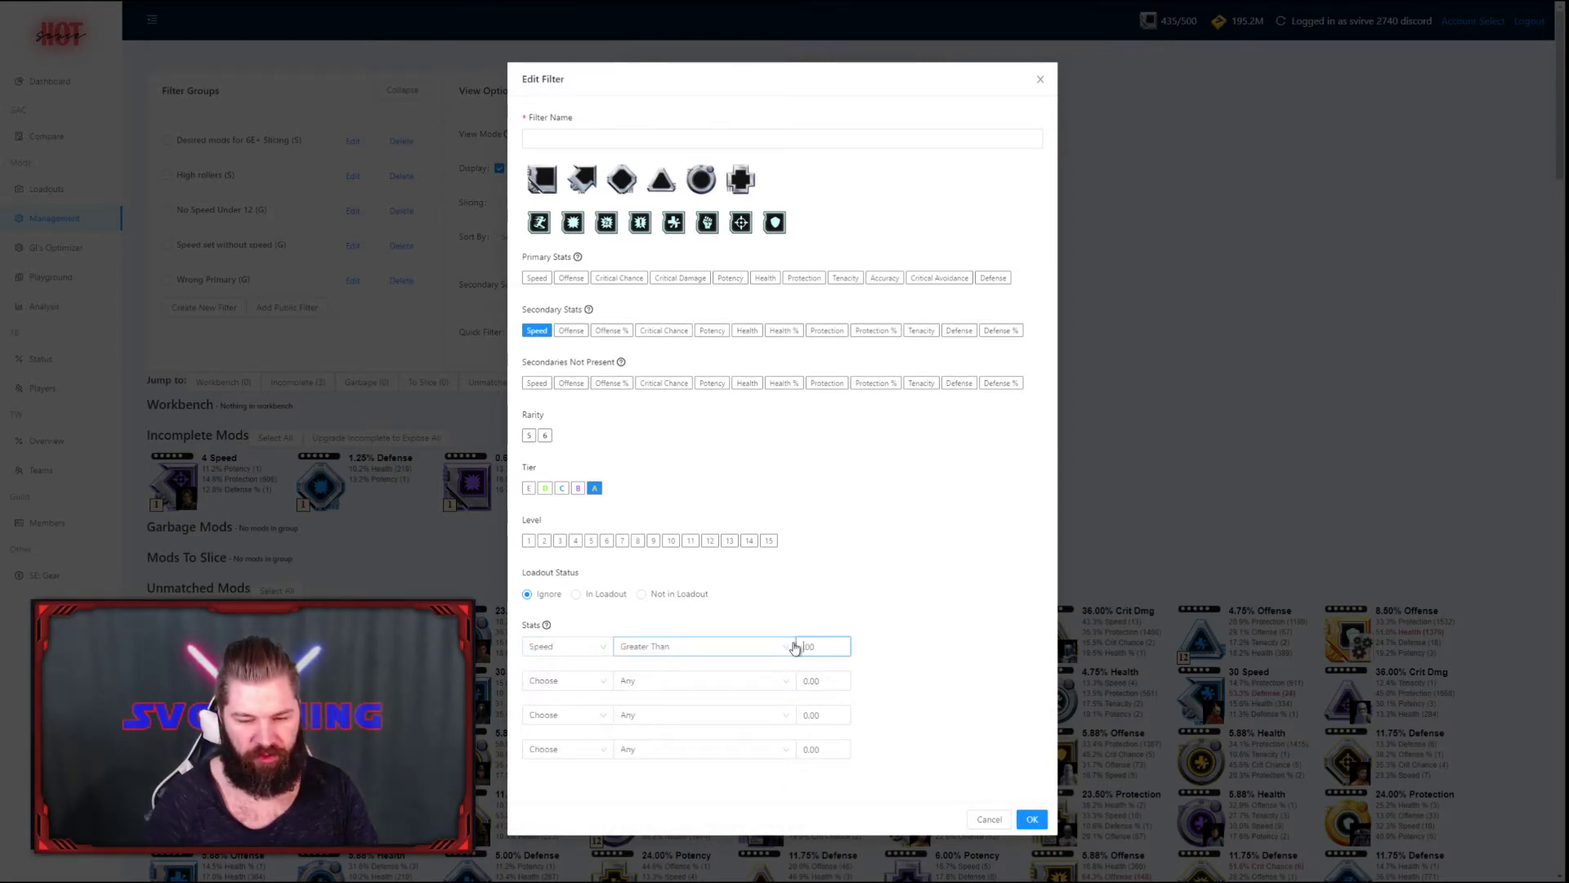
{"action": "left_click", "coordinate": [843, 571]}
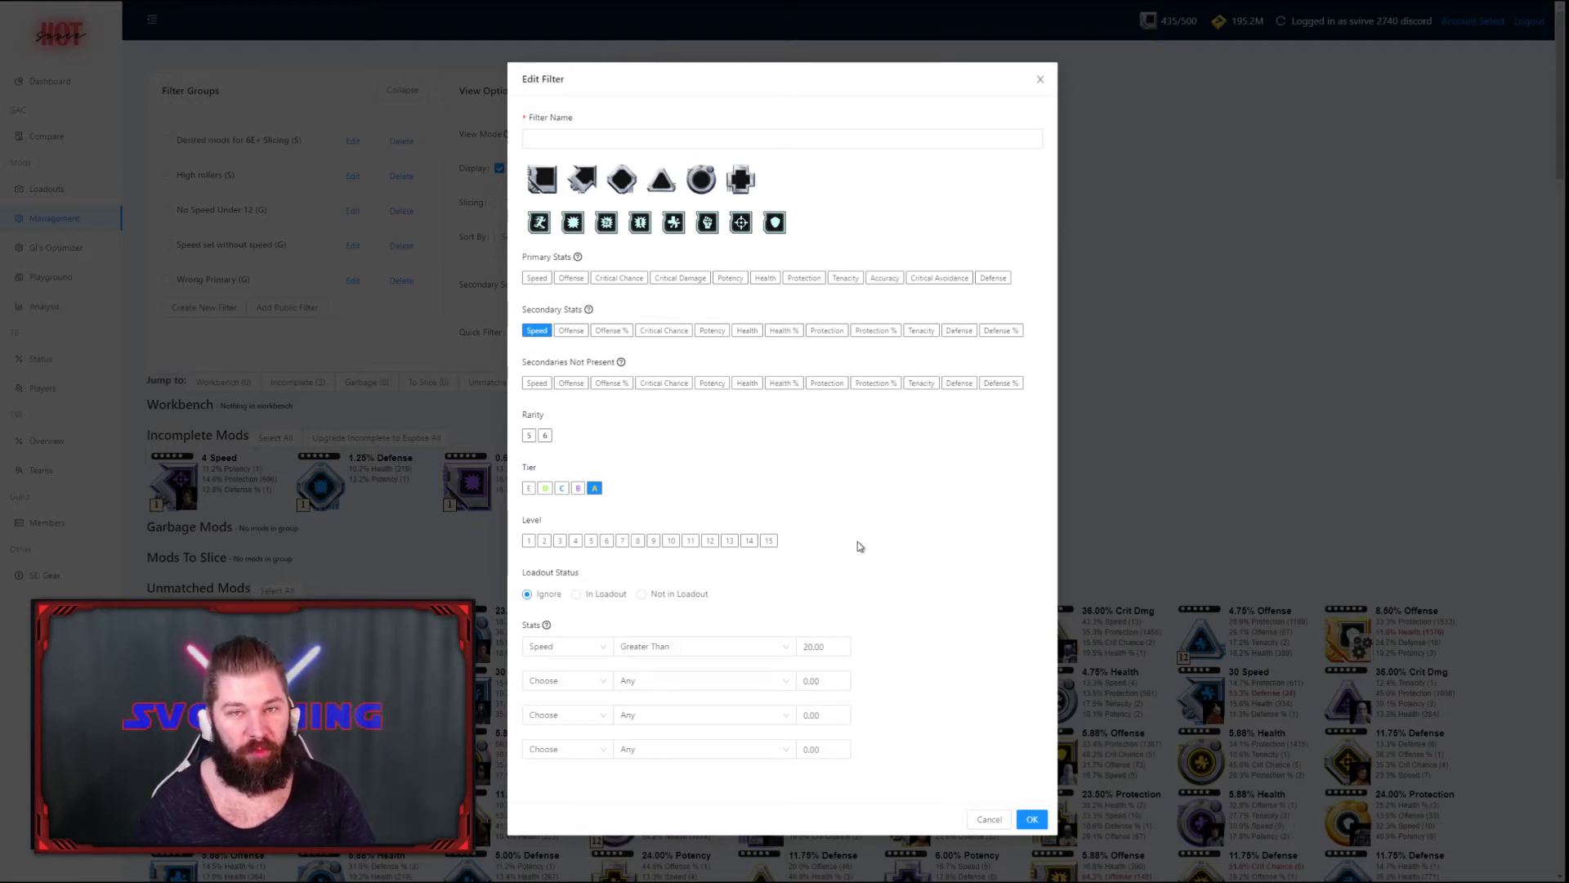
{"action": "left_click", "coordinate": [1032, 819]}
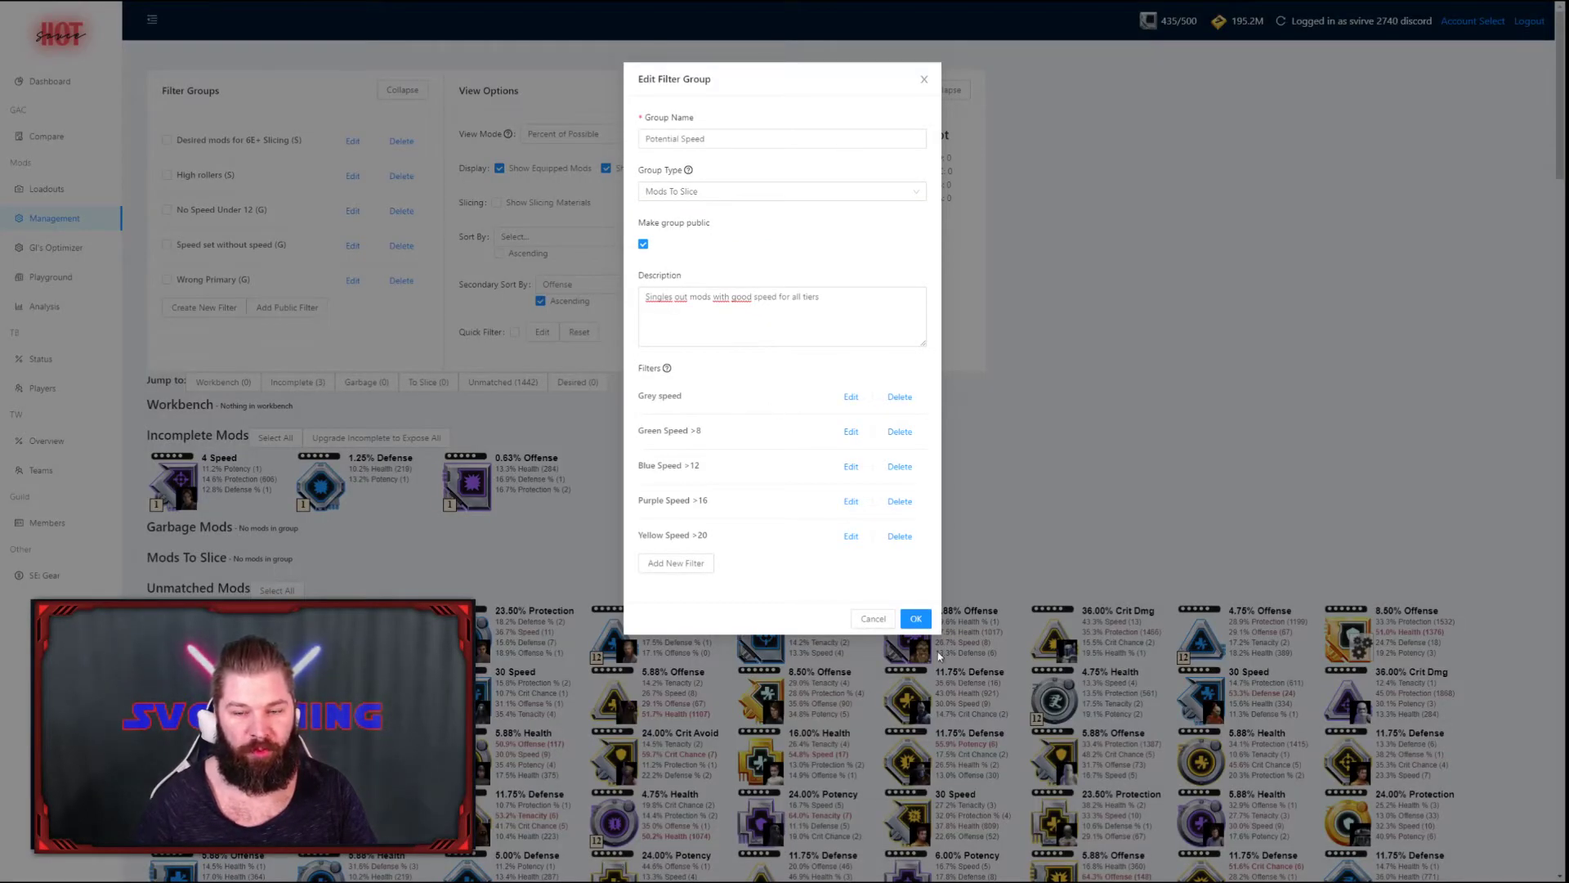
- Save and apply the Potential Speed group, check the group list, then reopen it
{"action": "left_click", "coordinate": [915, 618]}
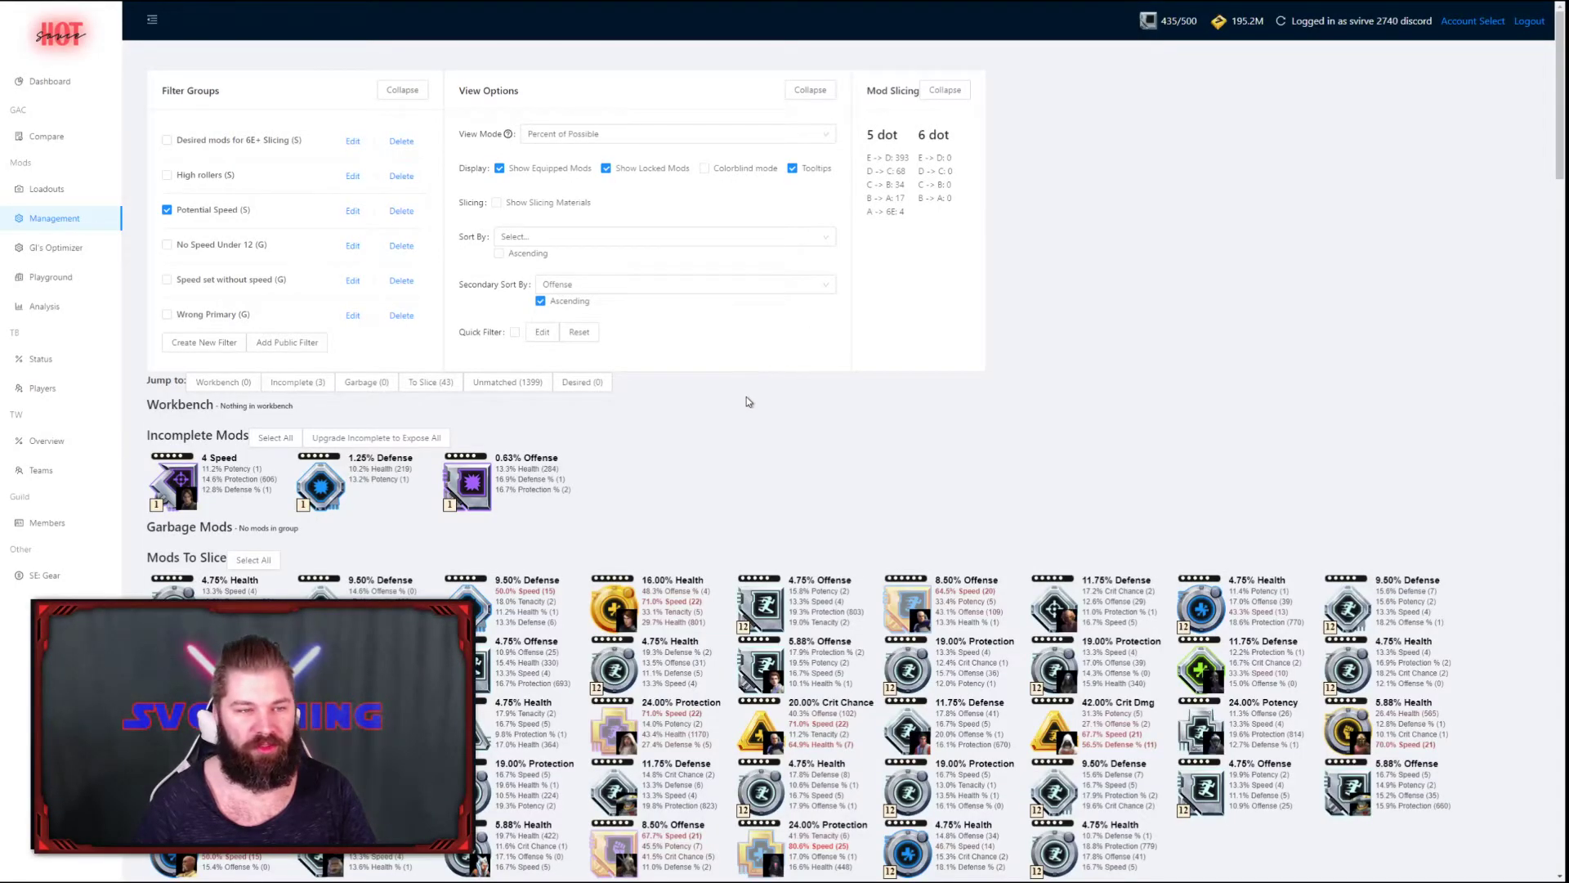
{"action": "scroll", "coordinate": [822, 438], "scroll_direction": "down", "scroll_amount": 2}
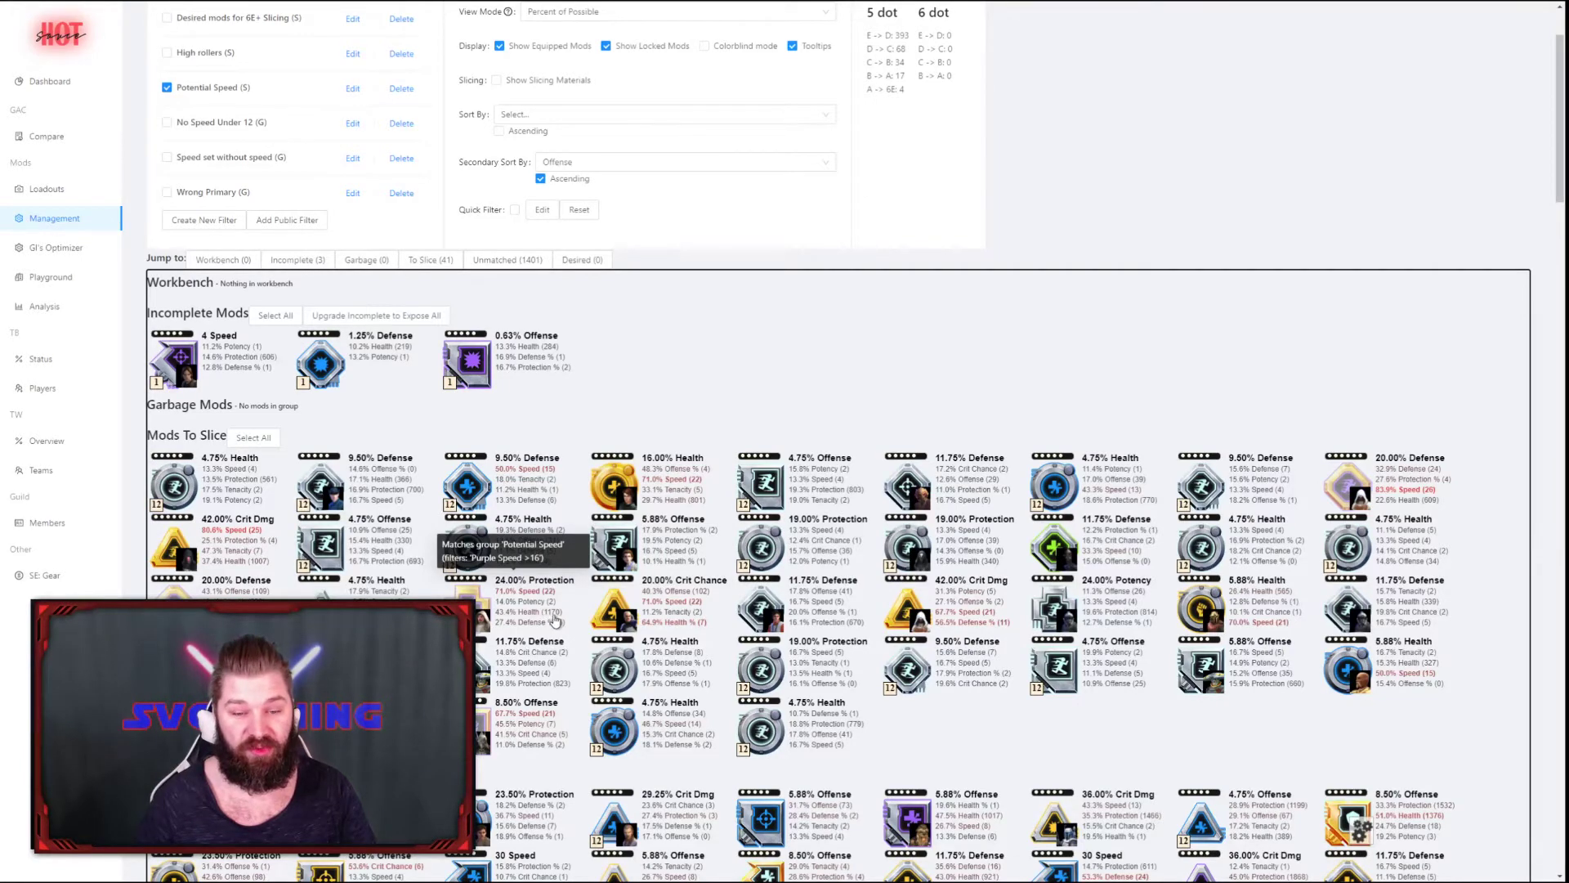
{"action": "scroll", "coordinate": [368, 243], "scroll_direction": "up", "scroll_amount": 2}
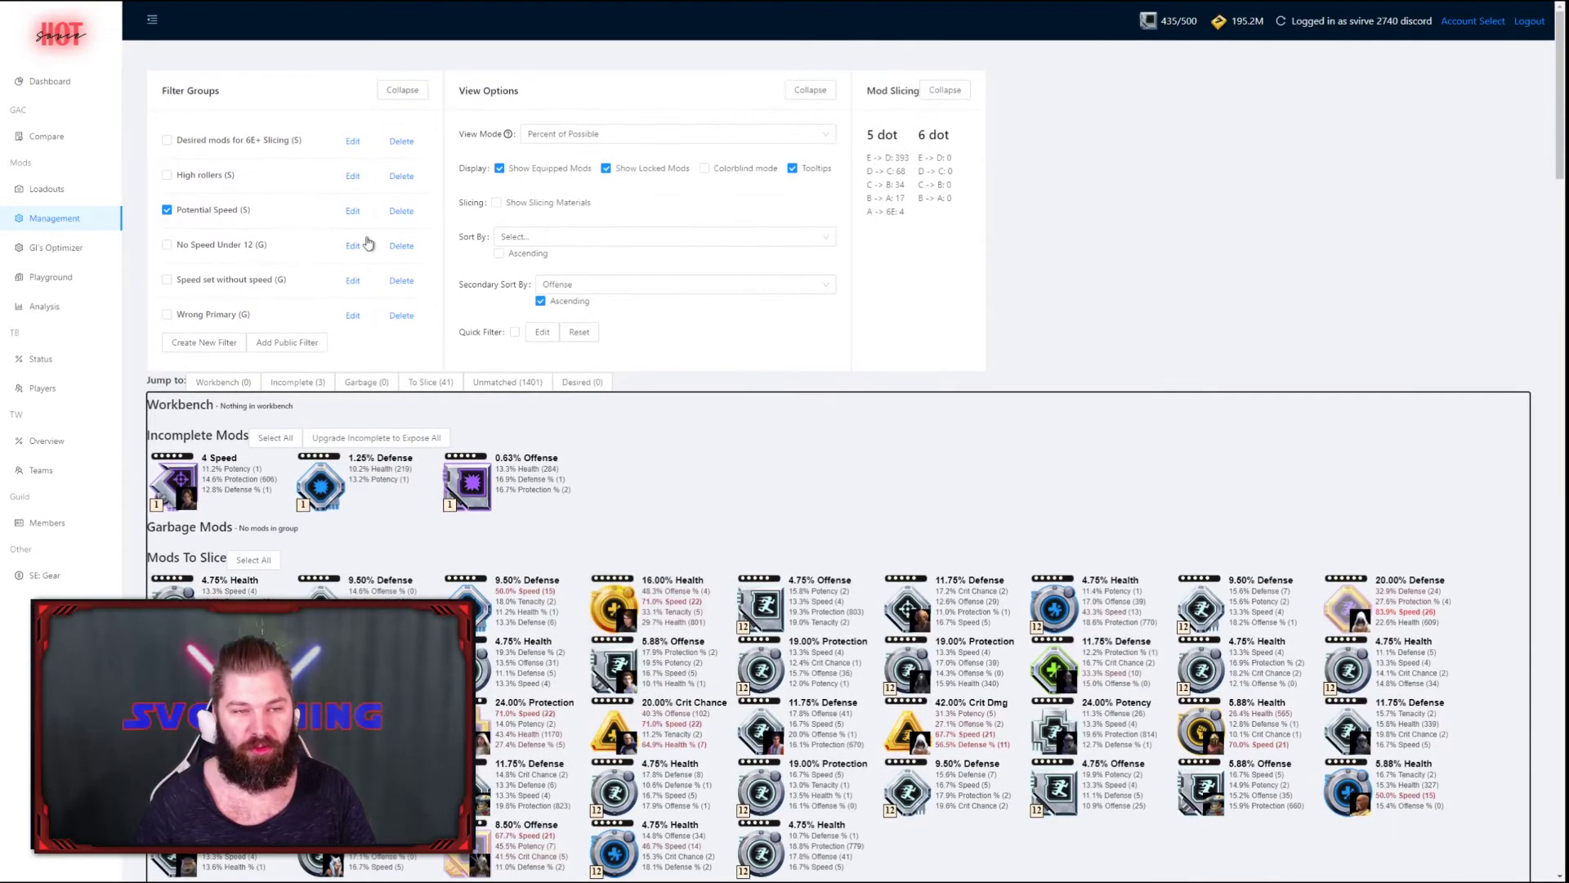
{"action": "left_click", "coordinate": [352, 212]}
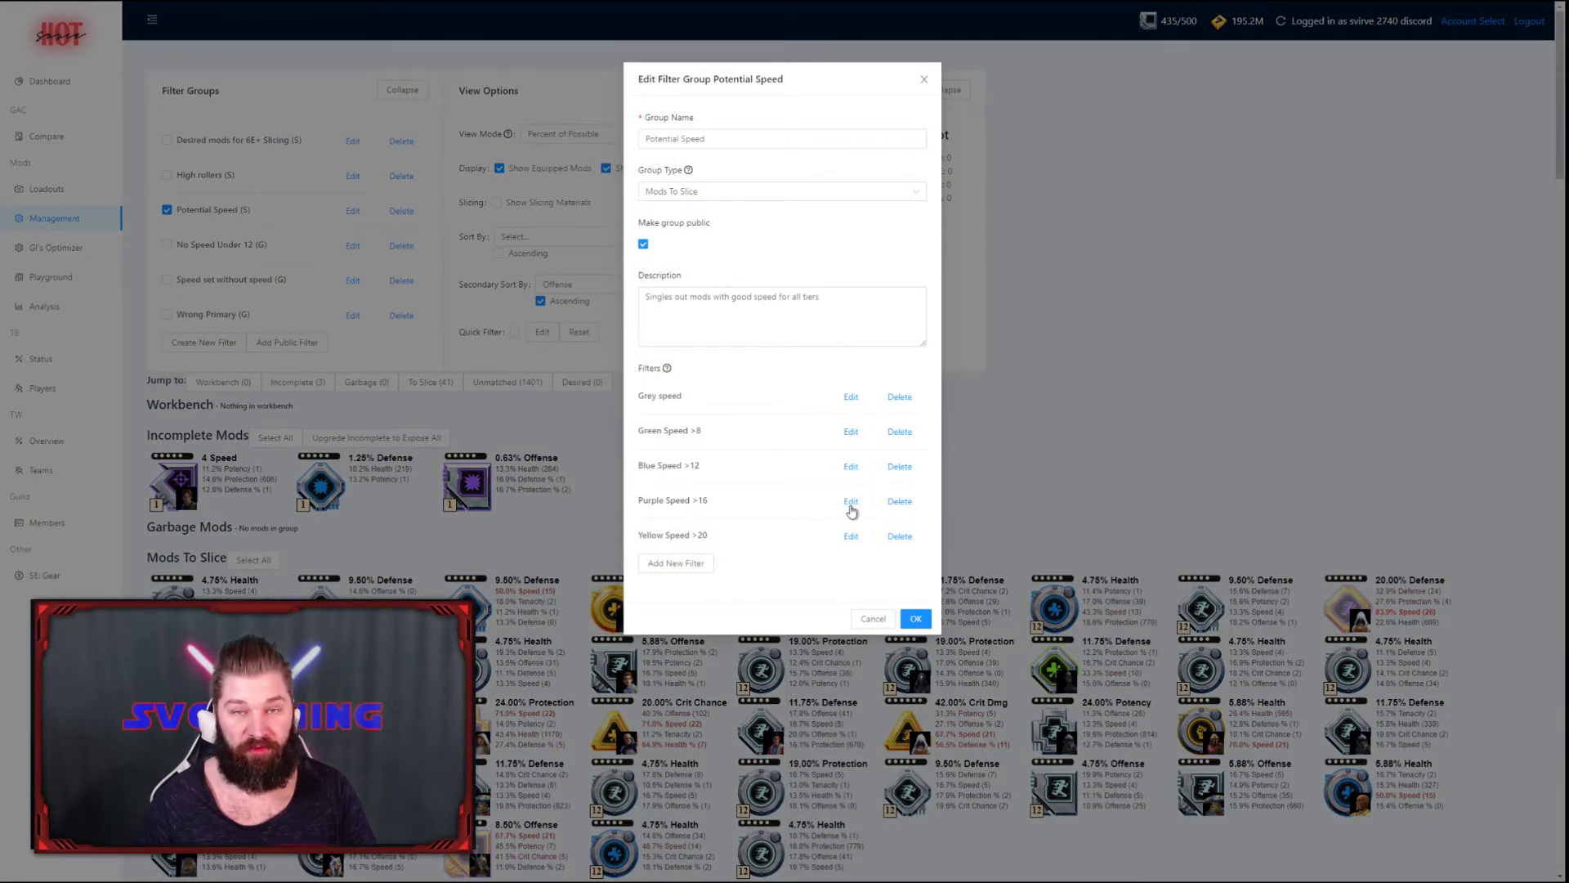
- Add the 5-dot rarity requirement to the Purple Speed >16 and Yellow Speed >20 filters, and resave the group
{"action": "left_click", "coordinate": [851, 502]}
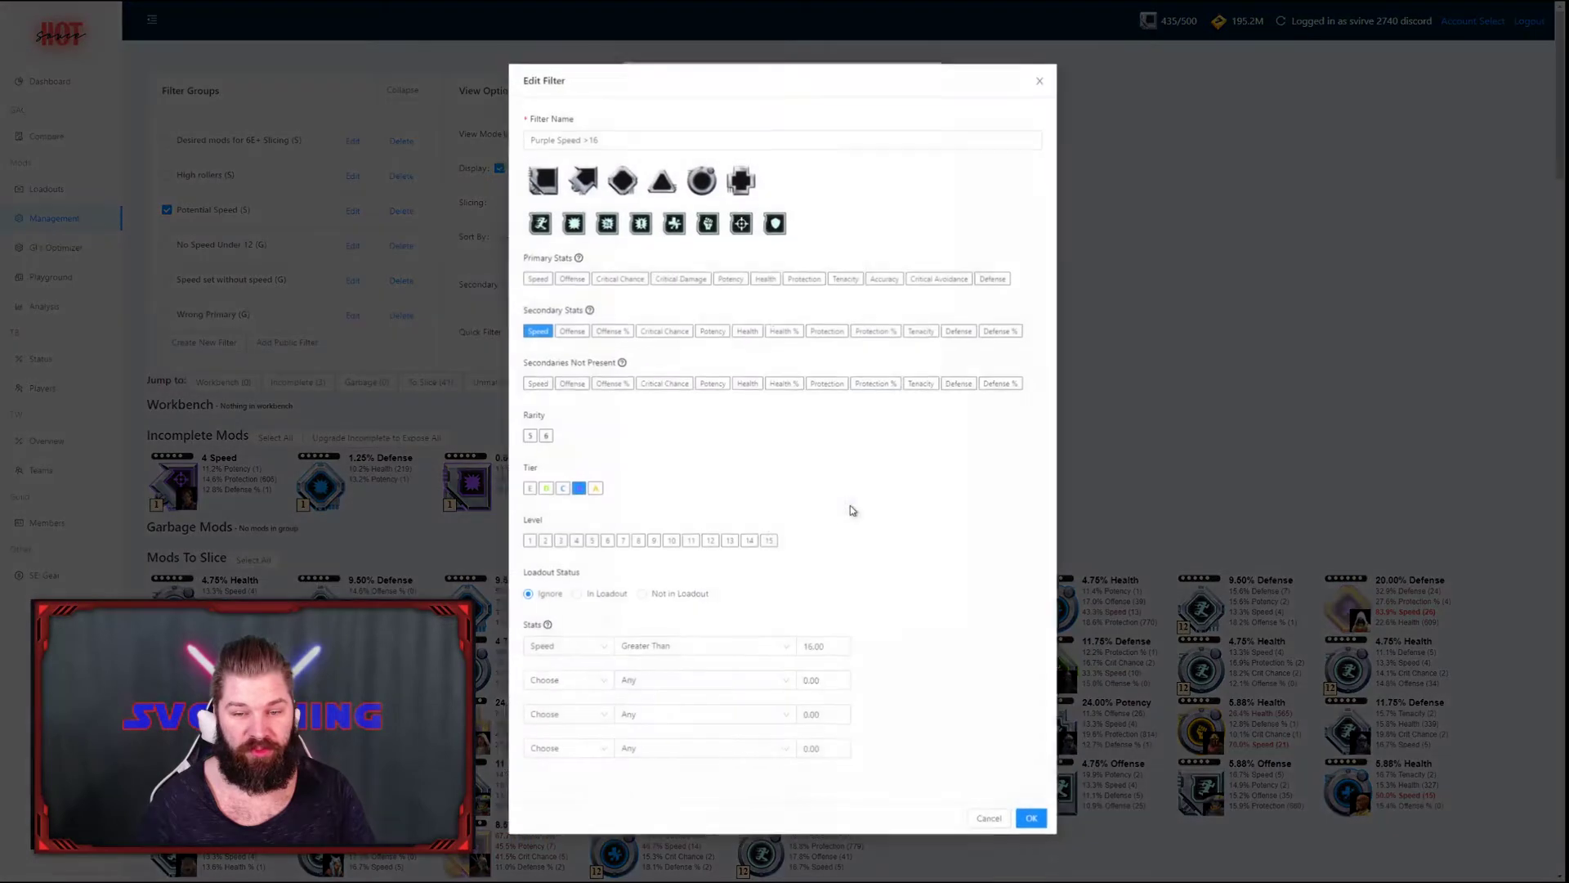
{"action": "left_click", "coordinate": [528, 437]}
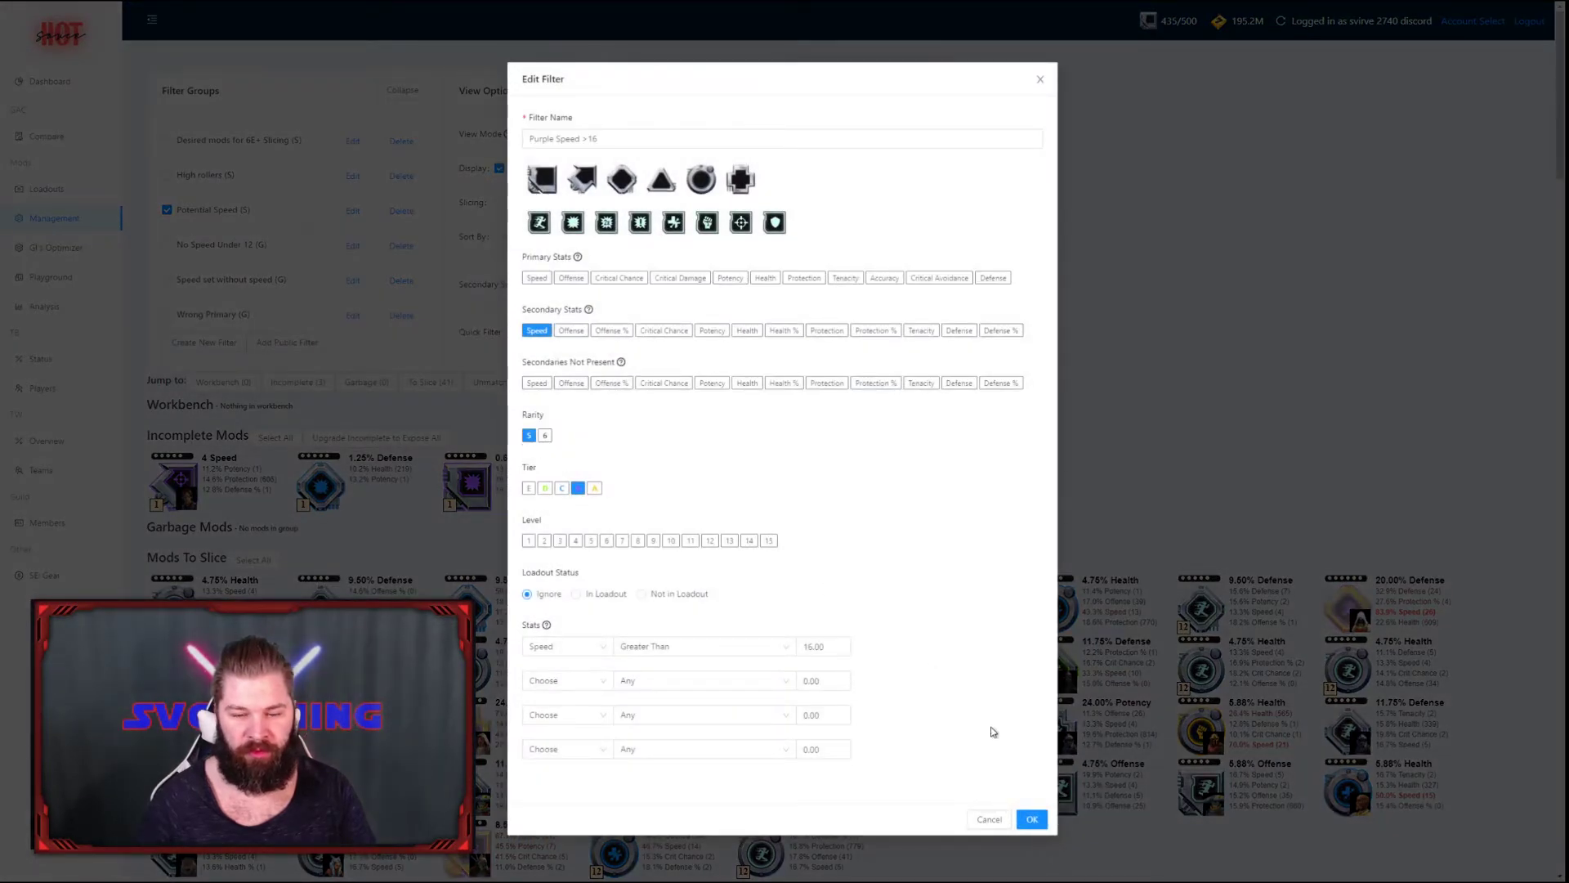
{"action": "left_click", "coordinate": [1031, 819]}
{"action": "left_click", "coordinate": [851, 536]}
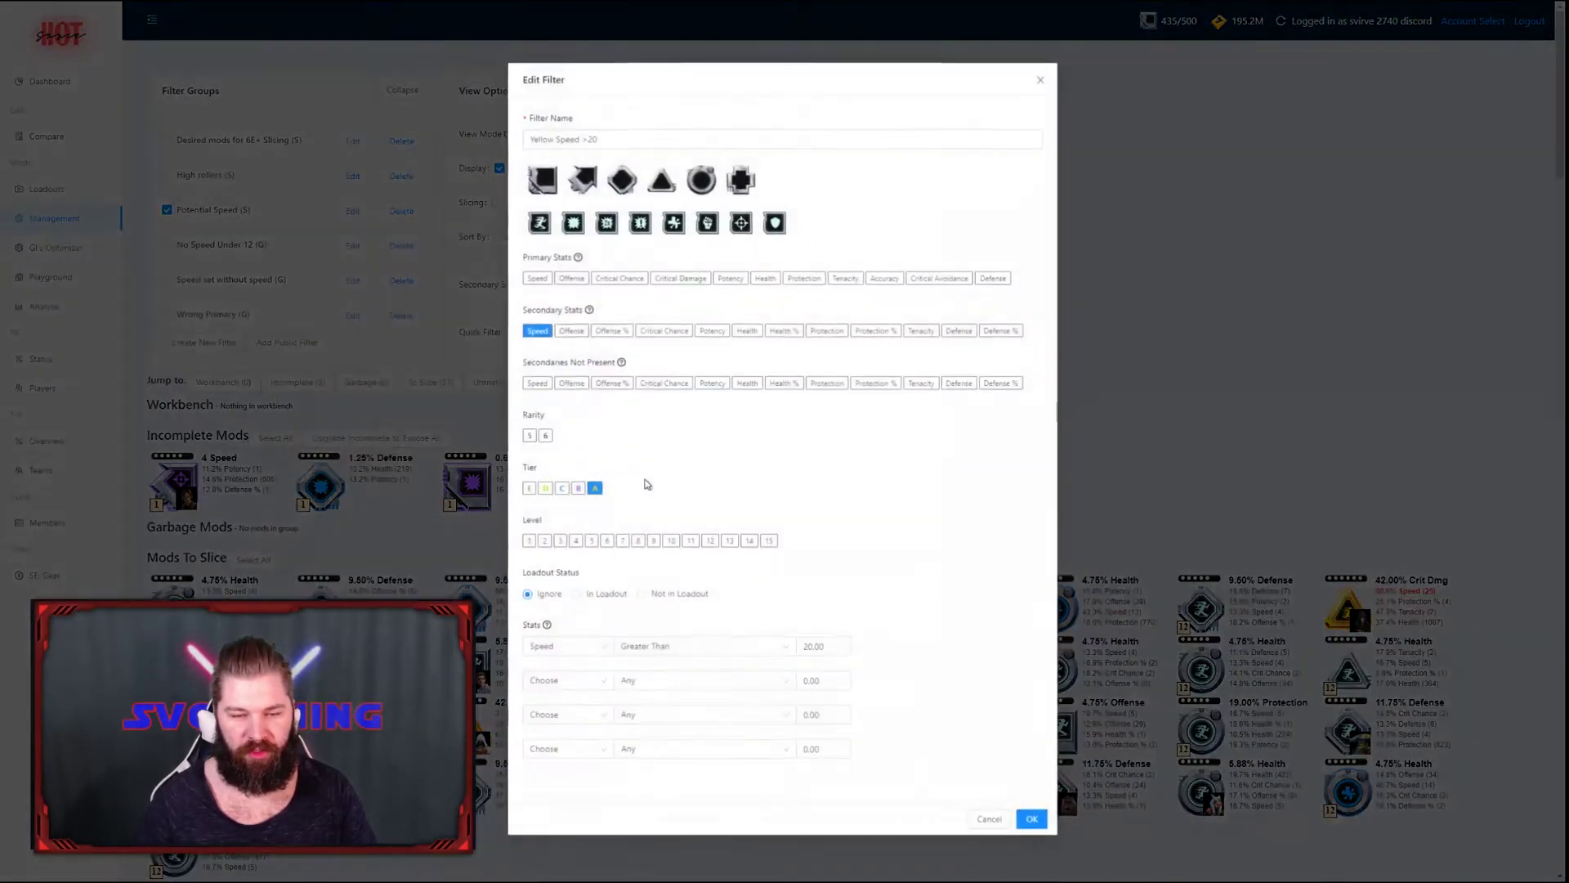
{"action": "left_click", "coordinate": [528, 436]}
{"action": "left_click", "coordinate": [1030, 820]}
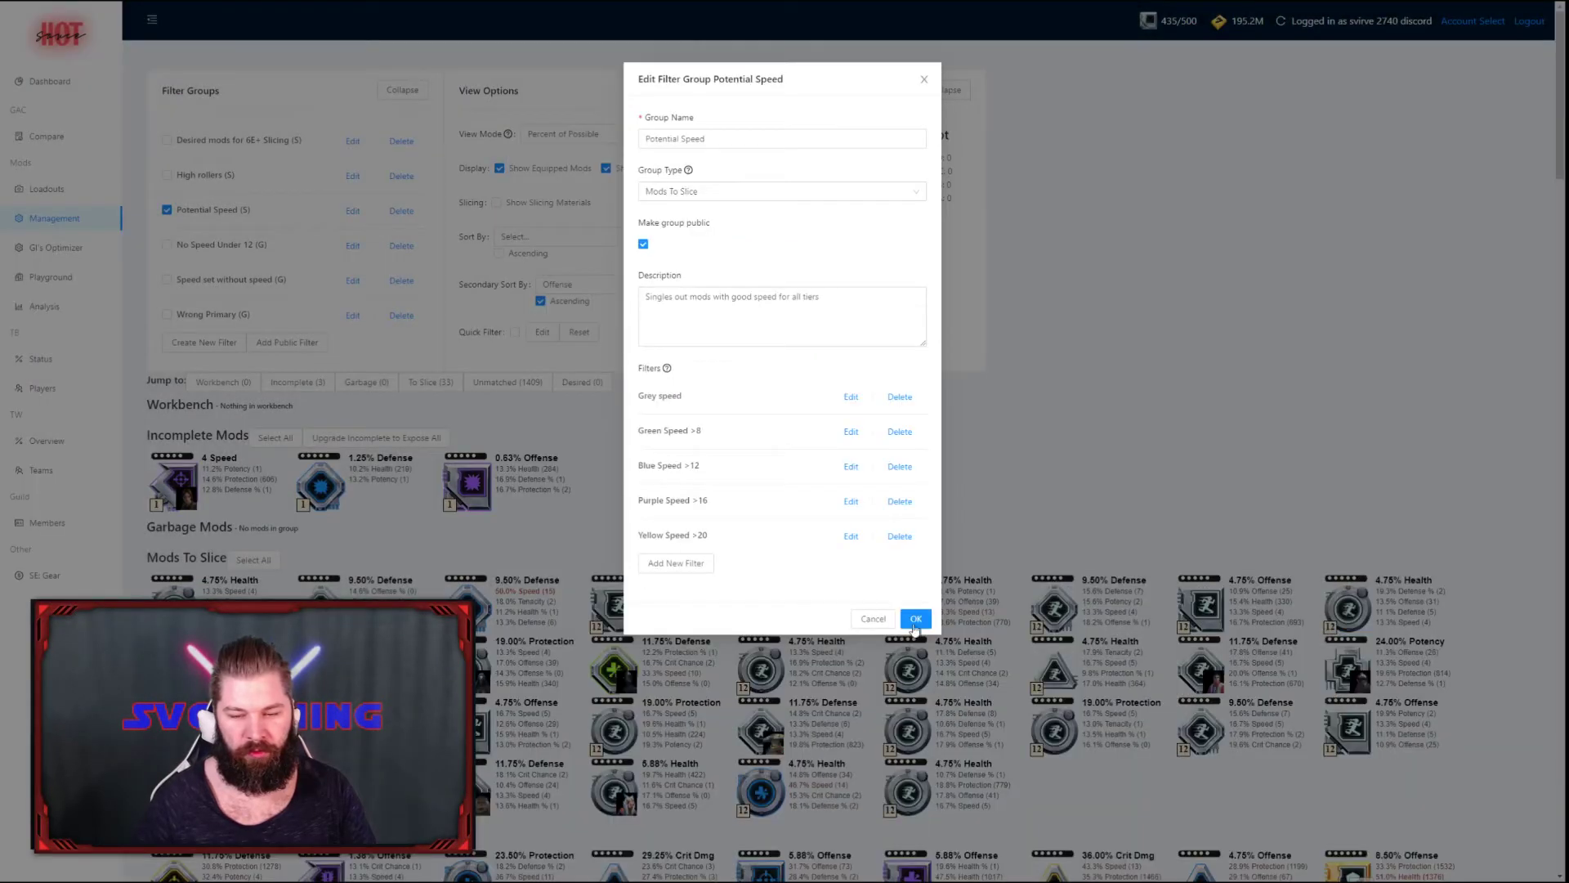
{"action": "left_click", "coordinate": [915, 616]}
{"action": "scroll", "coordinate": [824, 524], "scroll_direction": "down", "scroll_amount": 1}
{"action": "scroll", "coordinate": [824, 524], "scroll_direction": "down", "scroll_amount": 2}
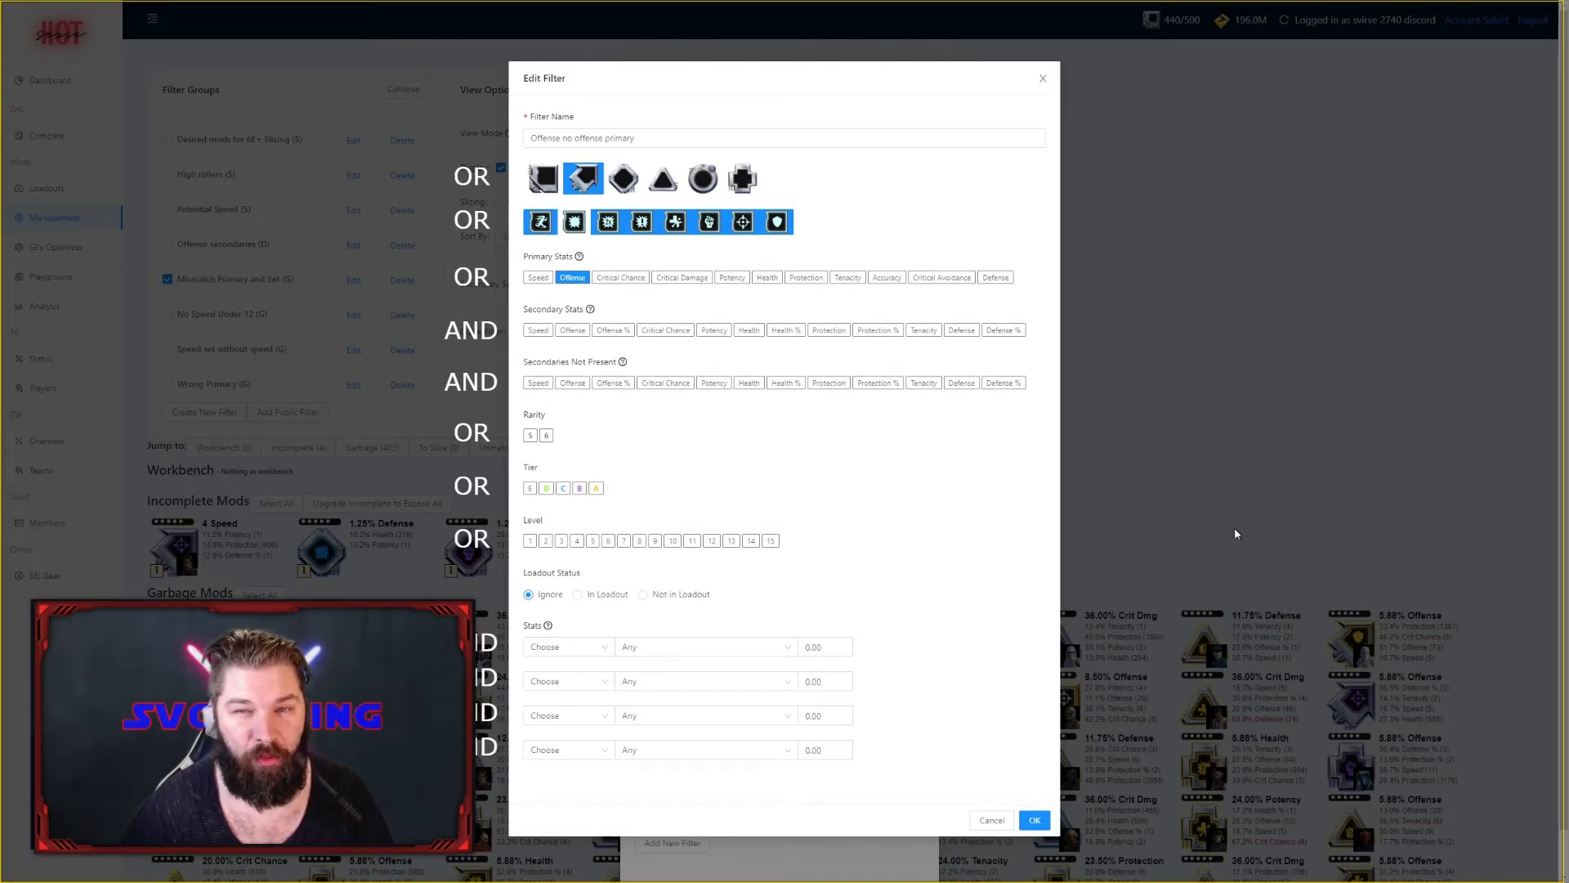
- Close the open 'Offense no offense primary' filter dialog with Escape
{"action": "key", "text": "Escape"}
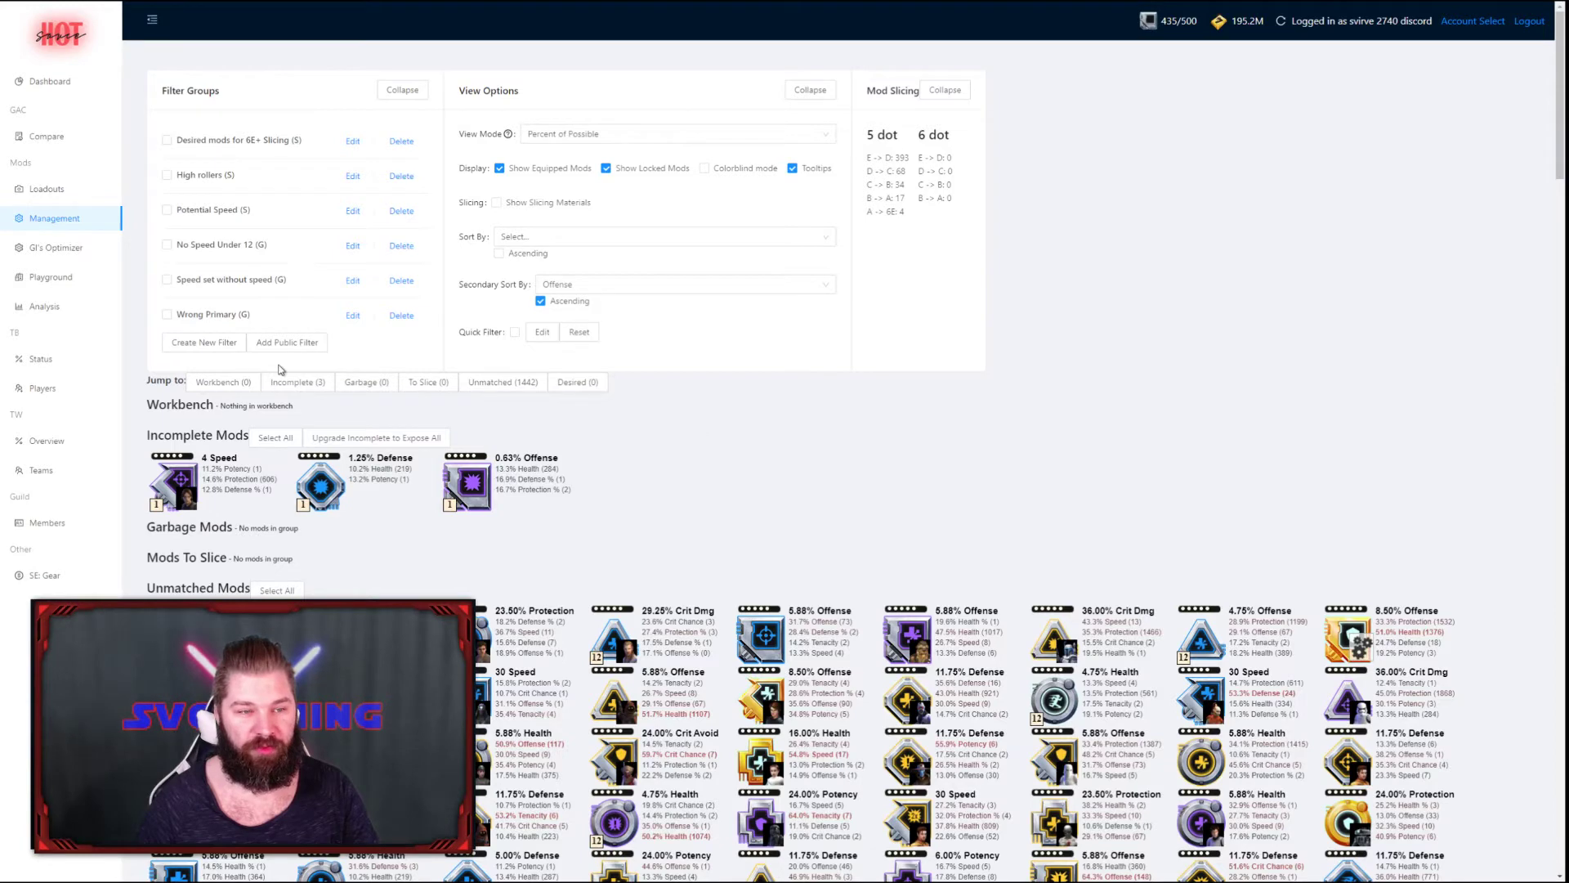
- Create public group 'Mismatch Primary and Set' with an arrow filter covering speed-through-defense sets and Offense primary
{"action": "left_click", "coordinate": [210, 344]}
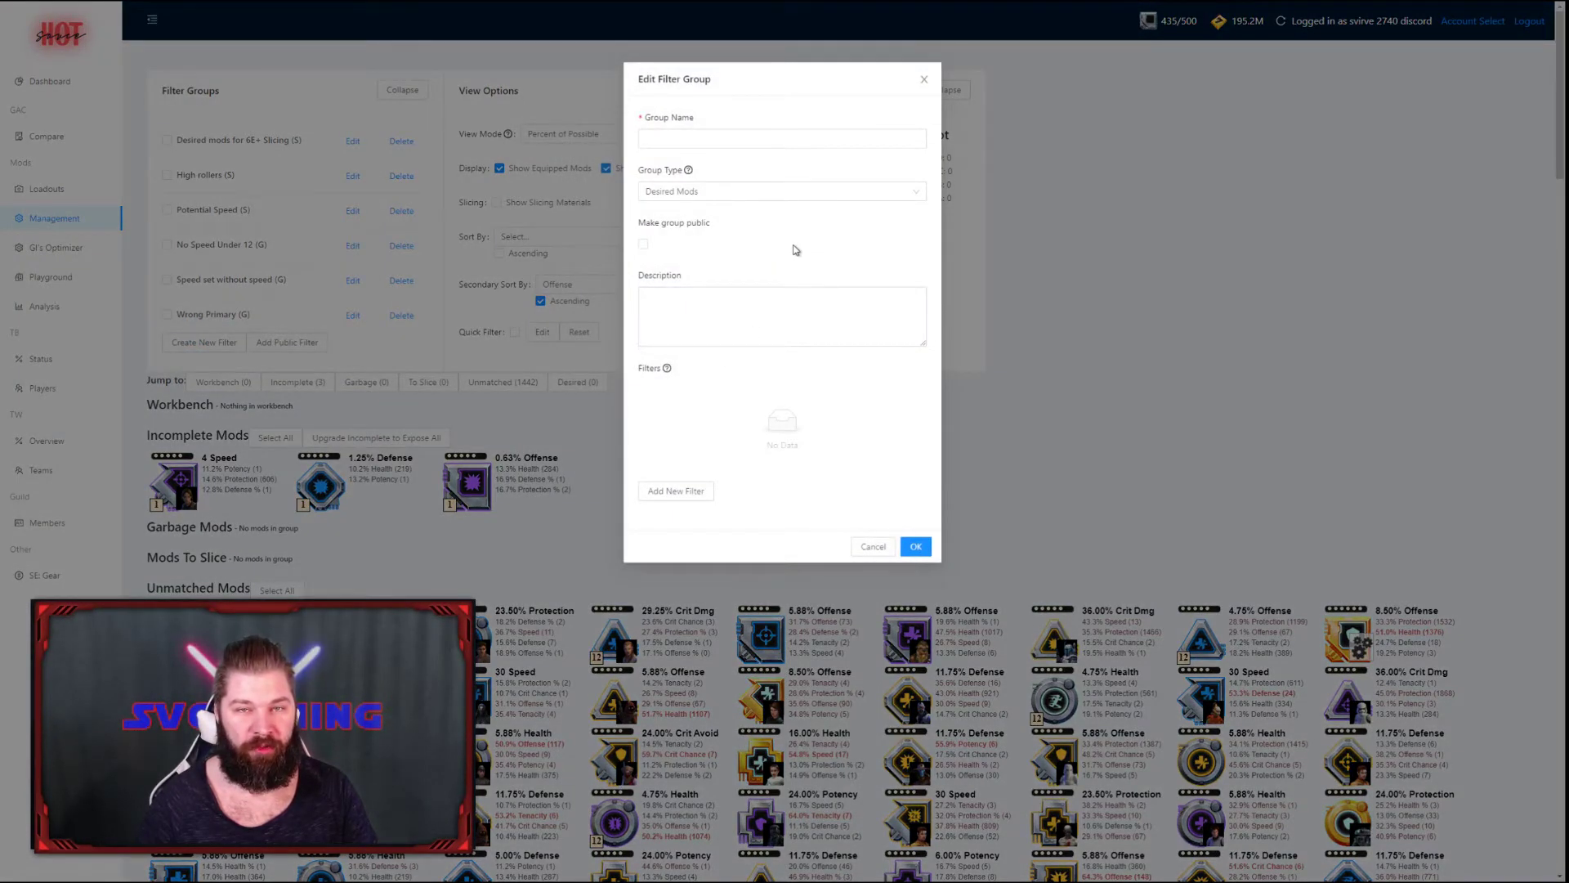
{"action": "left_click", "coordinate": [717, 138]}
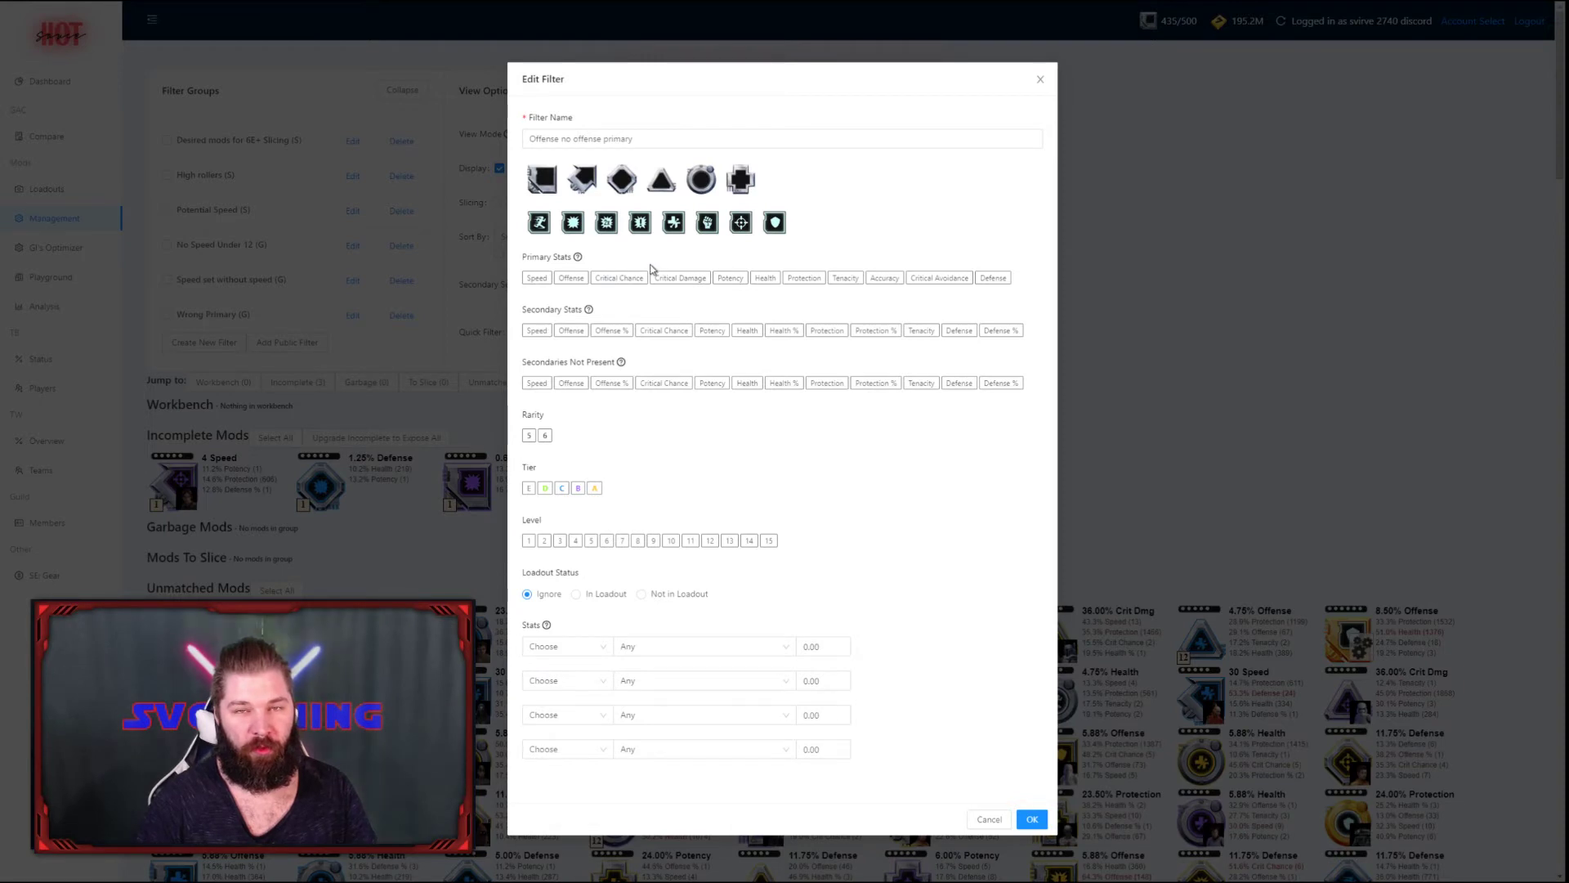
{"action": "left_click", "coordinate": [584, 180]}
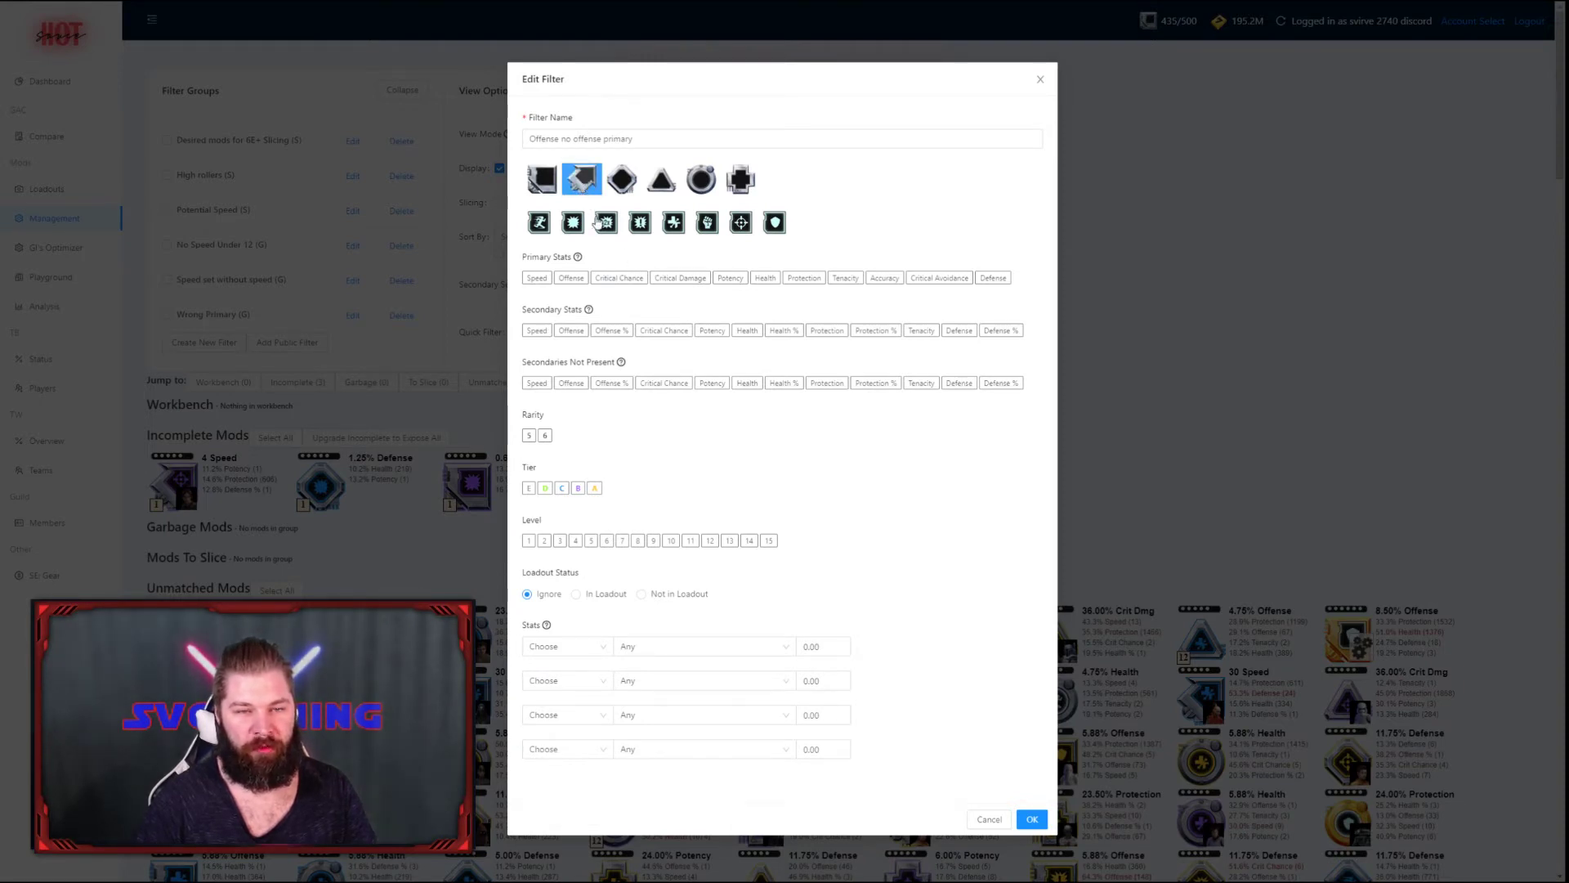
{"action": "left_click", "coordinate": [539, 223]}
{"action": "left_click", "coordinate": [615, 231]}
{"action": "left_click", "coordinate": [640, 227]}
{"action": "left_click", "coordinate": [673, 227]}
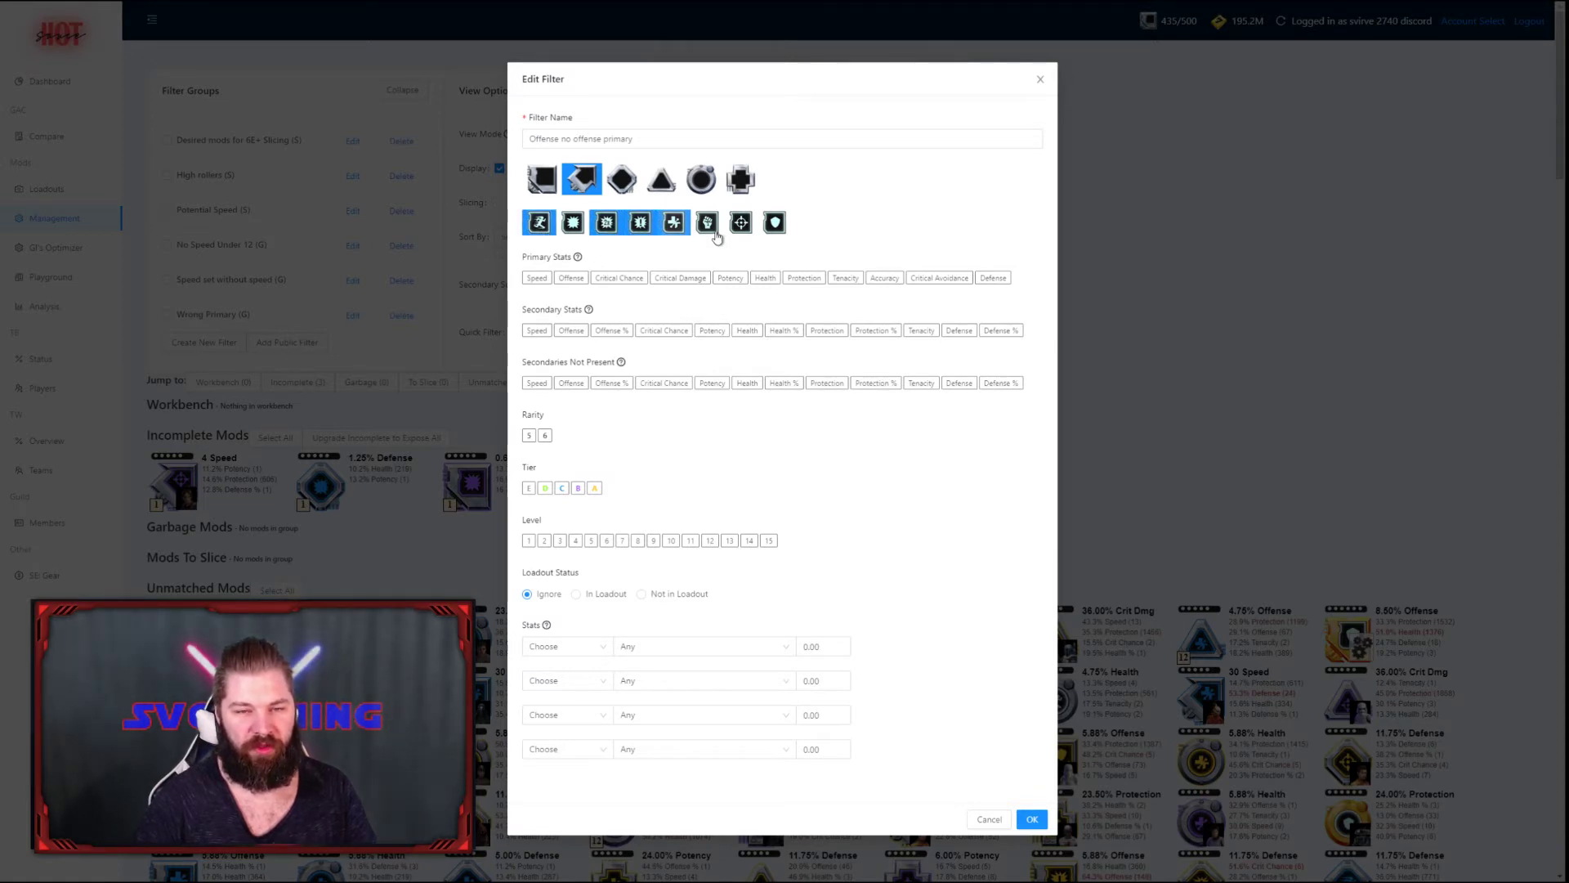
{"action": "left_click", "coordinate": [707, 227]}
{"action": "left_click", "coordinate": [741, 227]}
{"action": "left_click", "coordinate": [779, 231]}
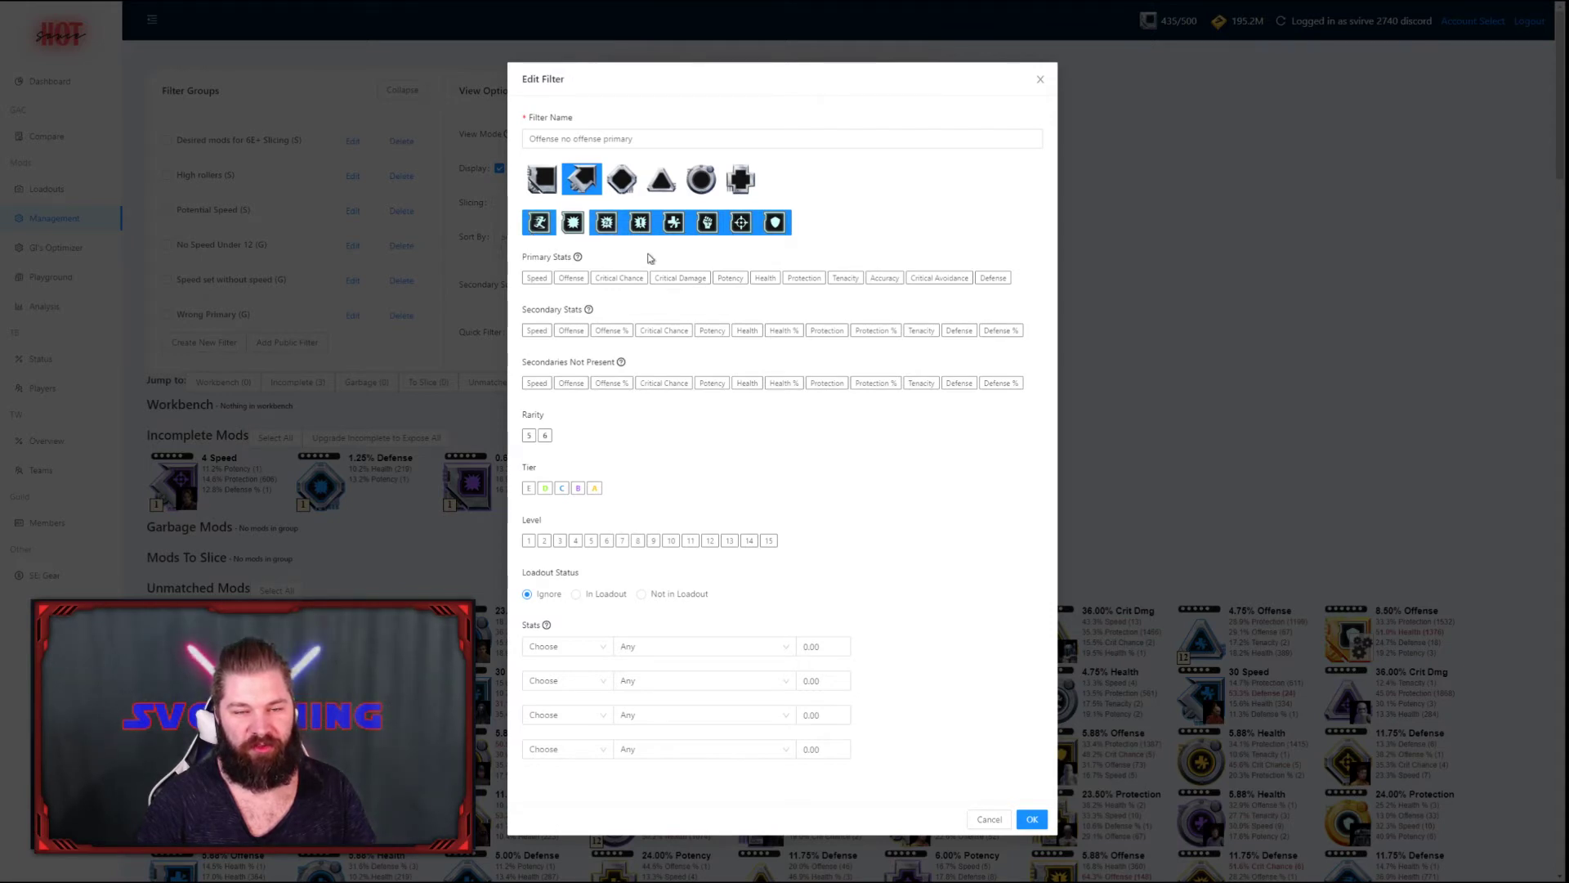
{"action": "left_click", "coordinate": [571, 277]}
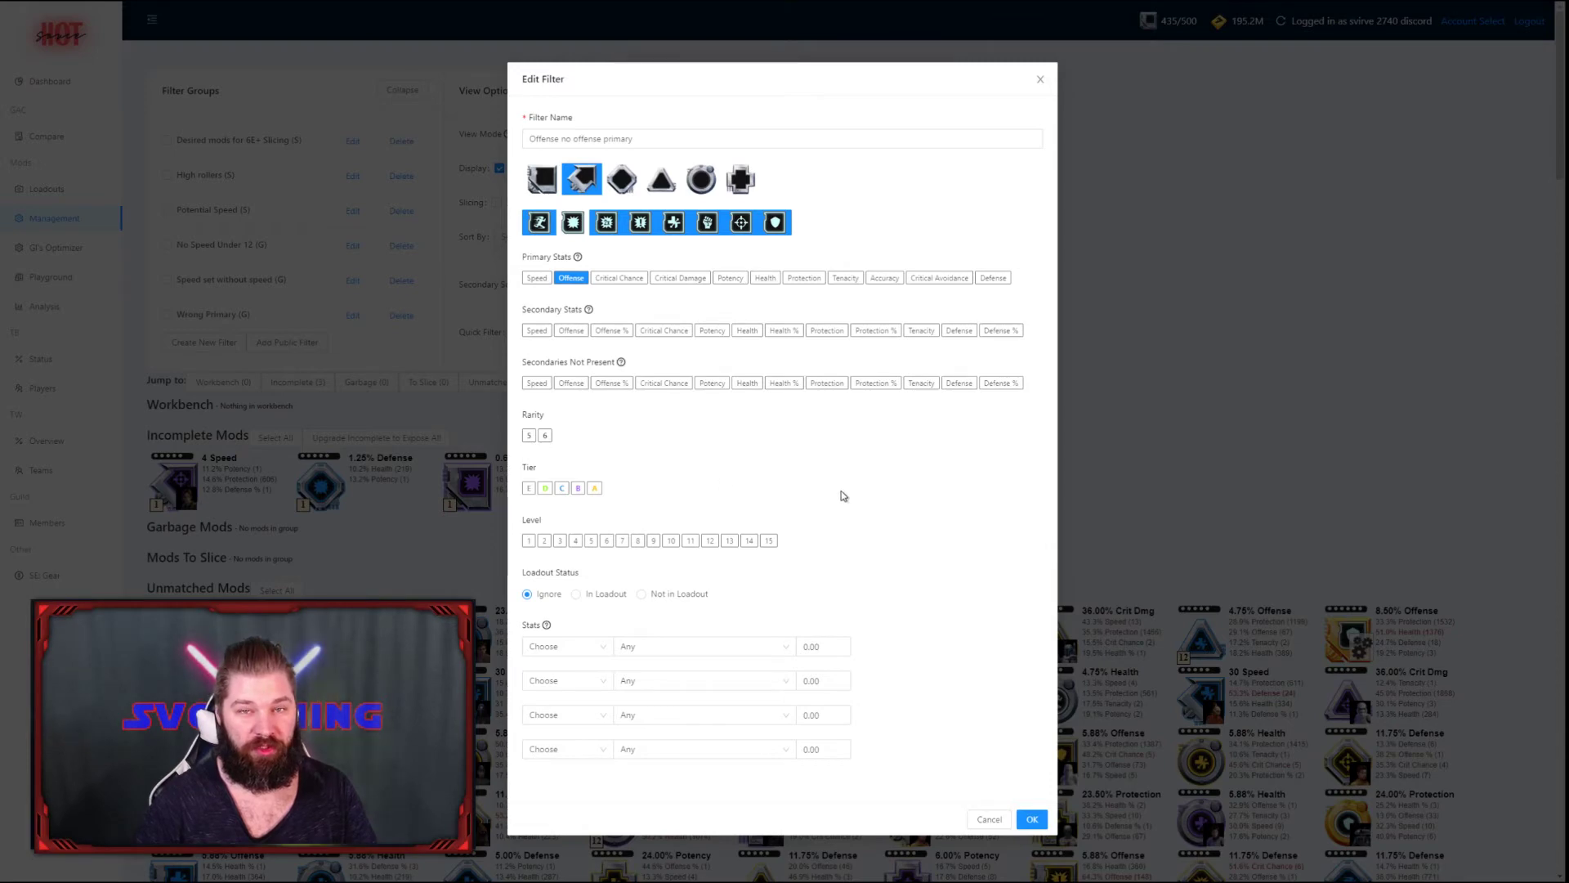
- Save the Offense filter, then start a Health-primary filter without Accuracy, targeting triangle mods
{"action": "left_click", "coordinate": [1032, 819]}
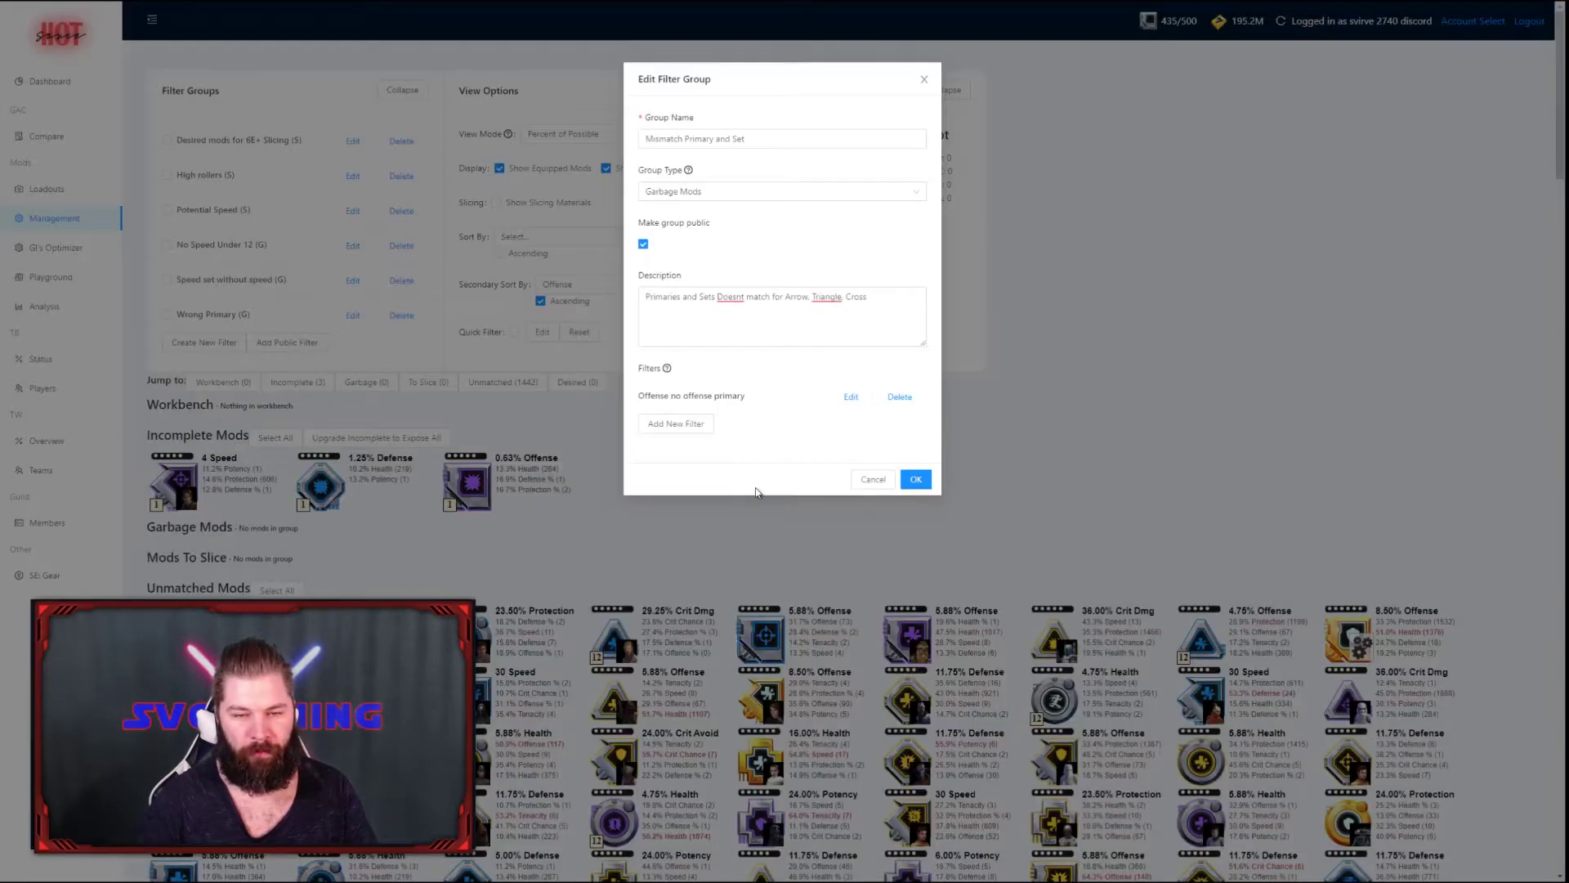
{"action": "left_click", "coordinate": [851, 396]}
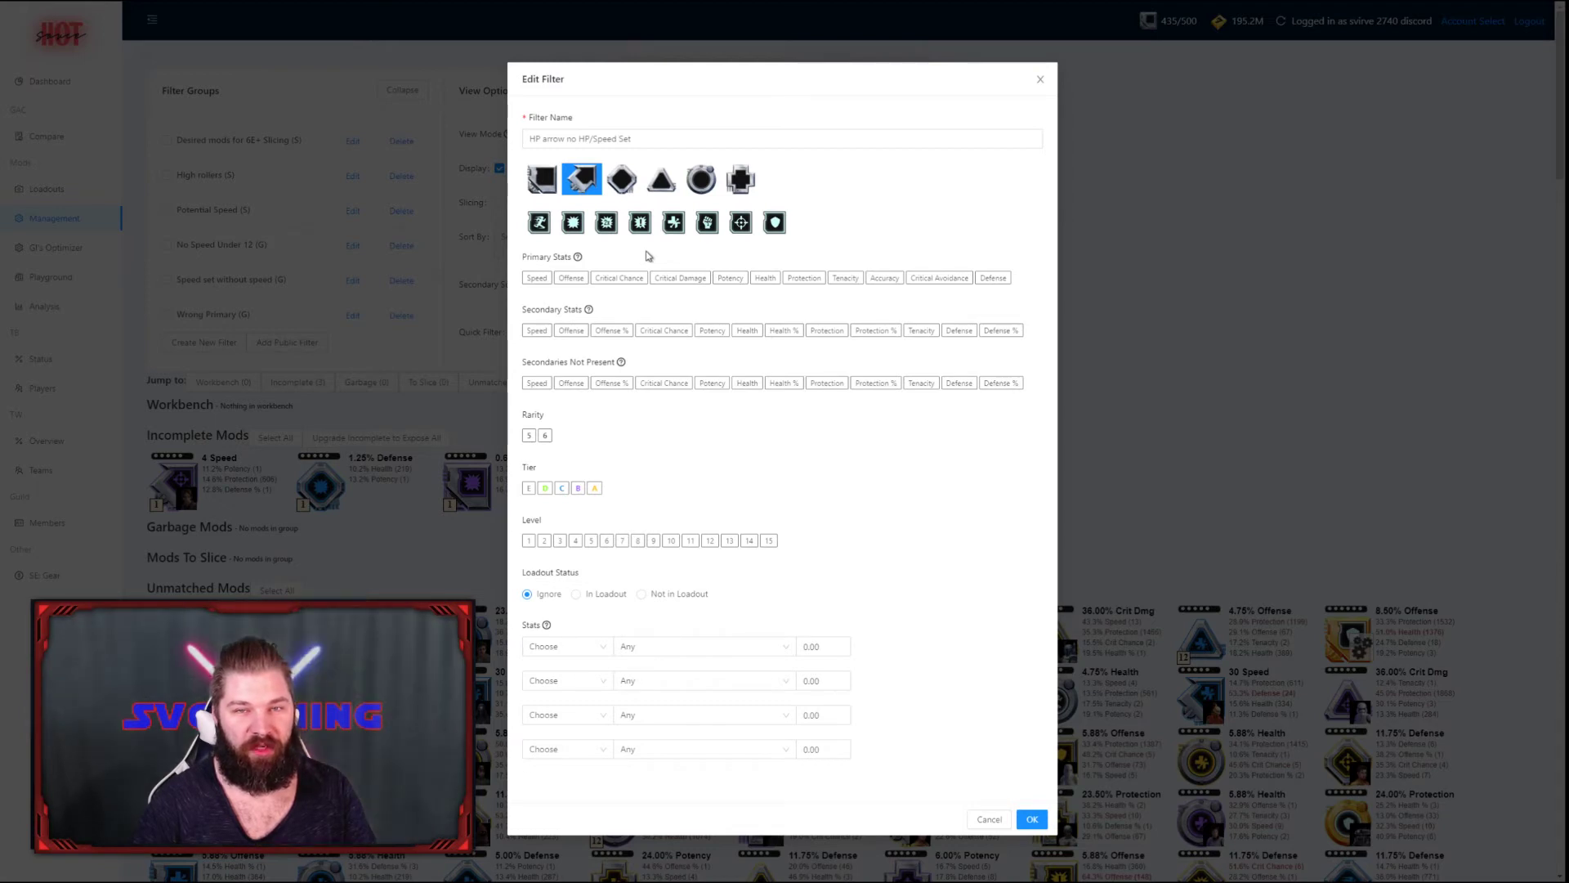
{"action": "left_click", "coordinate": [573, 223]}
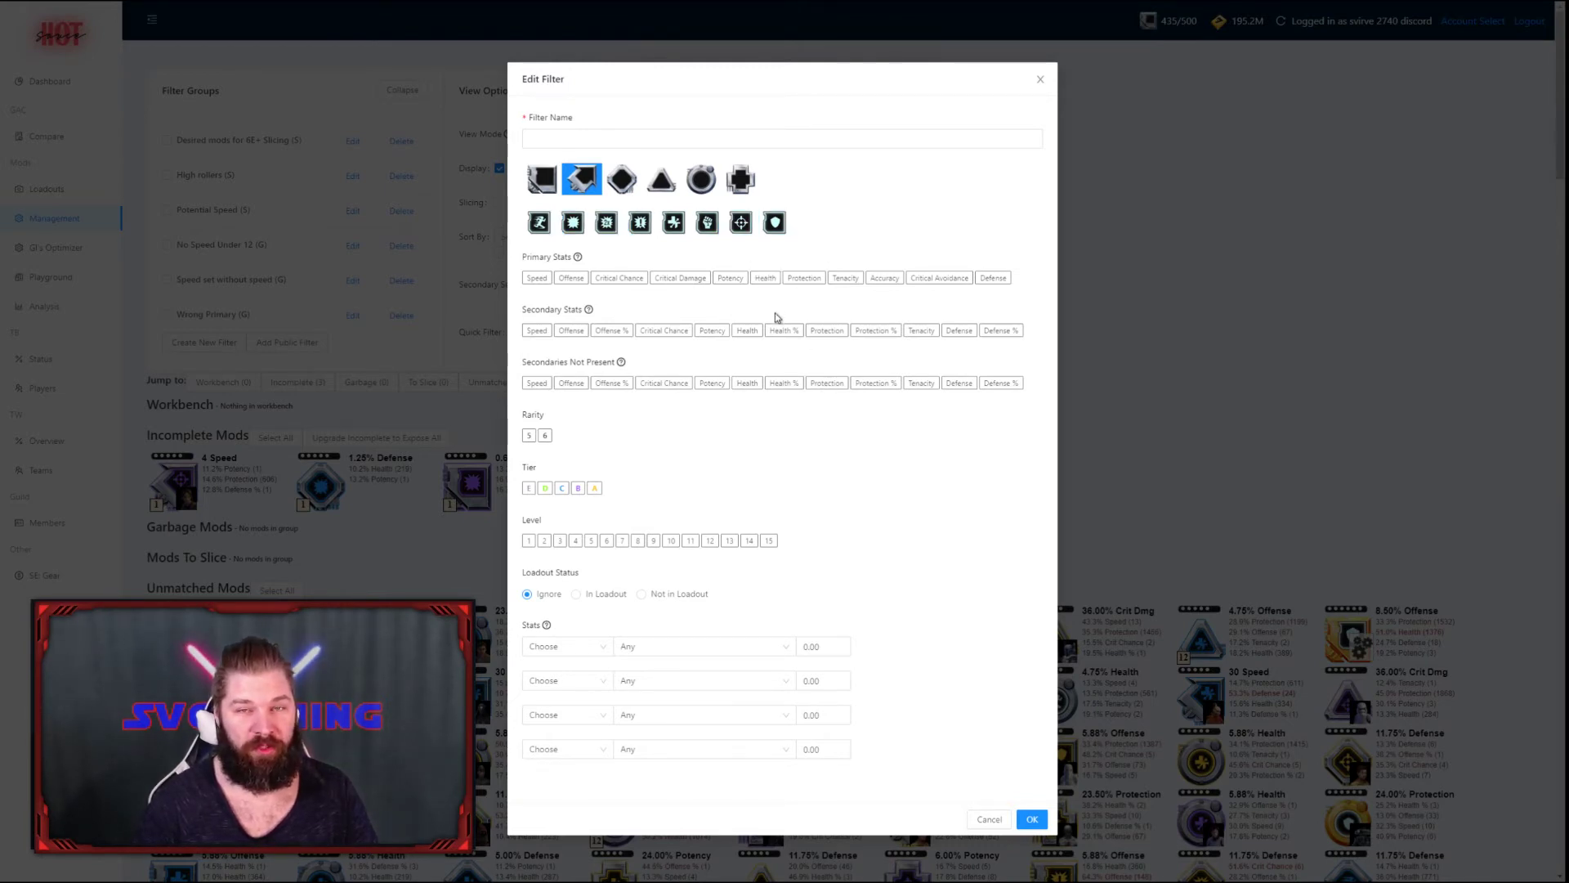
{"action": "left_click", "coordinate": [884, 278]}
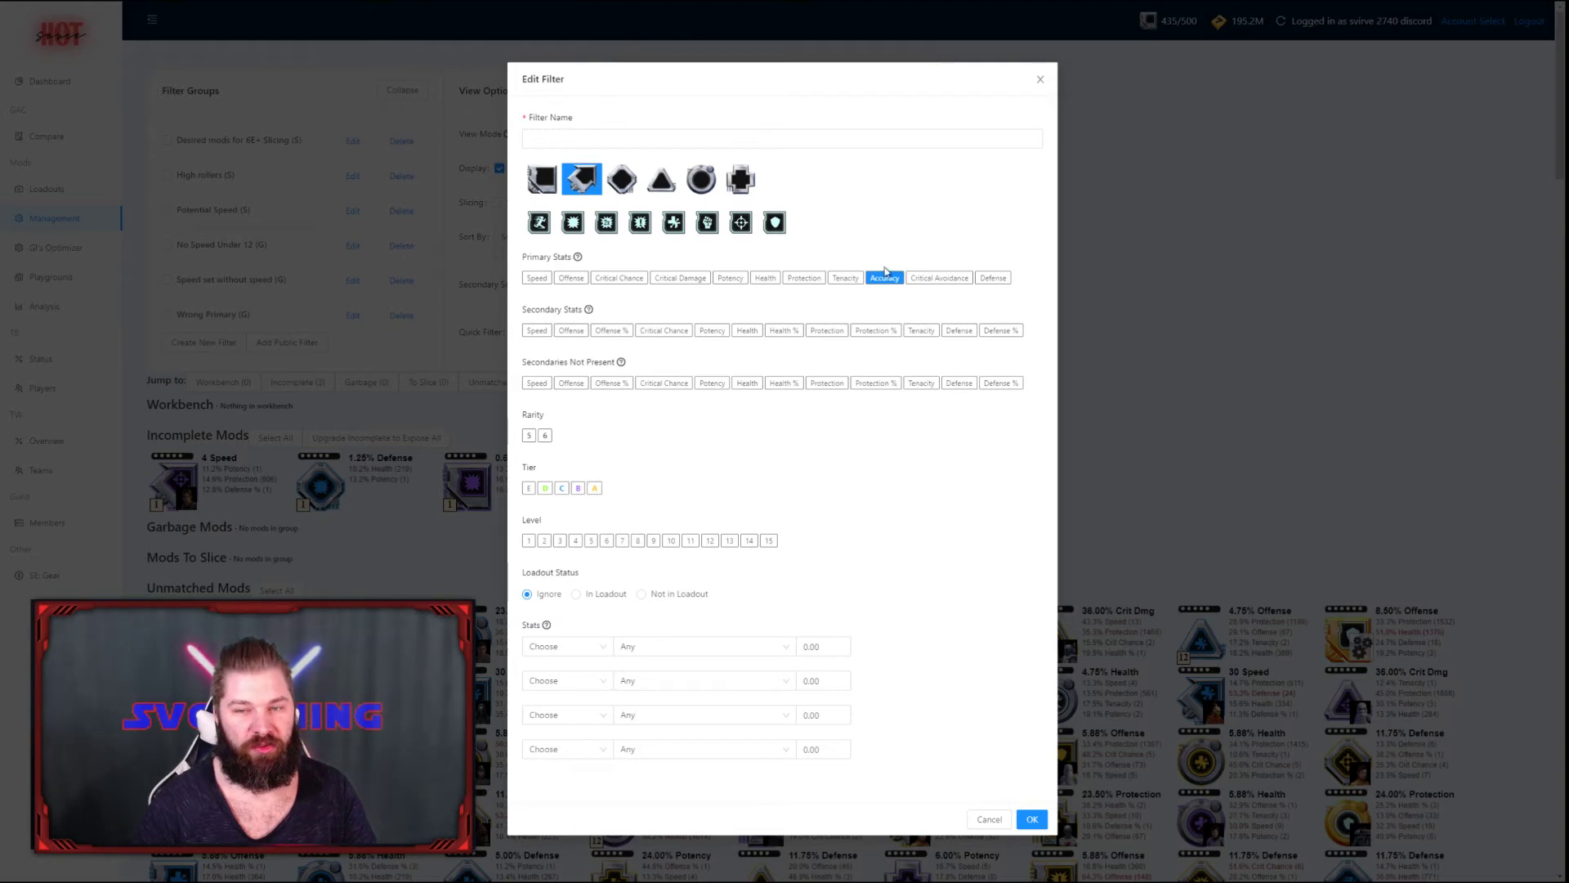
{"action": "left_click", "coordinate": [662, 183]}
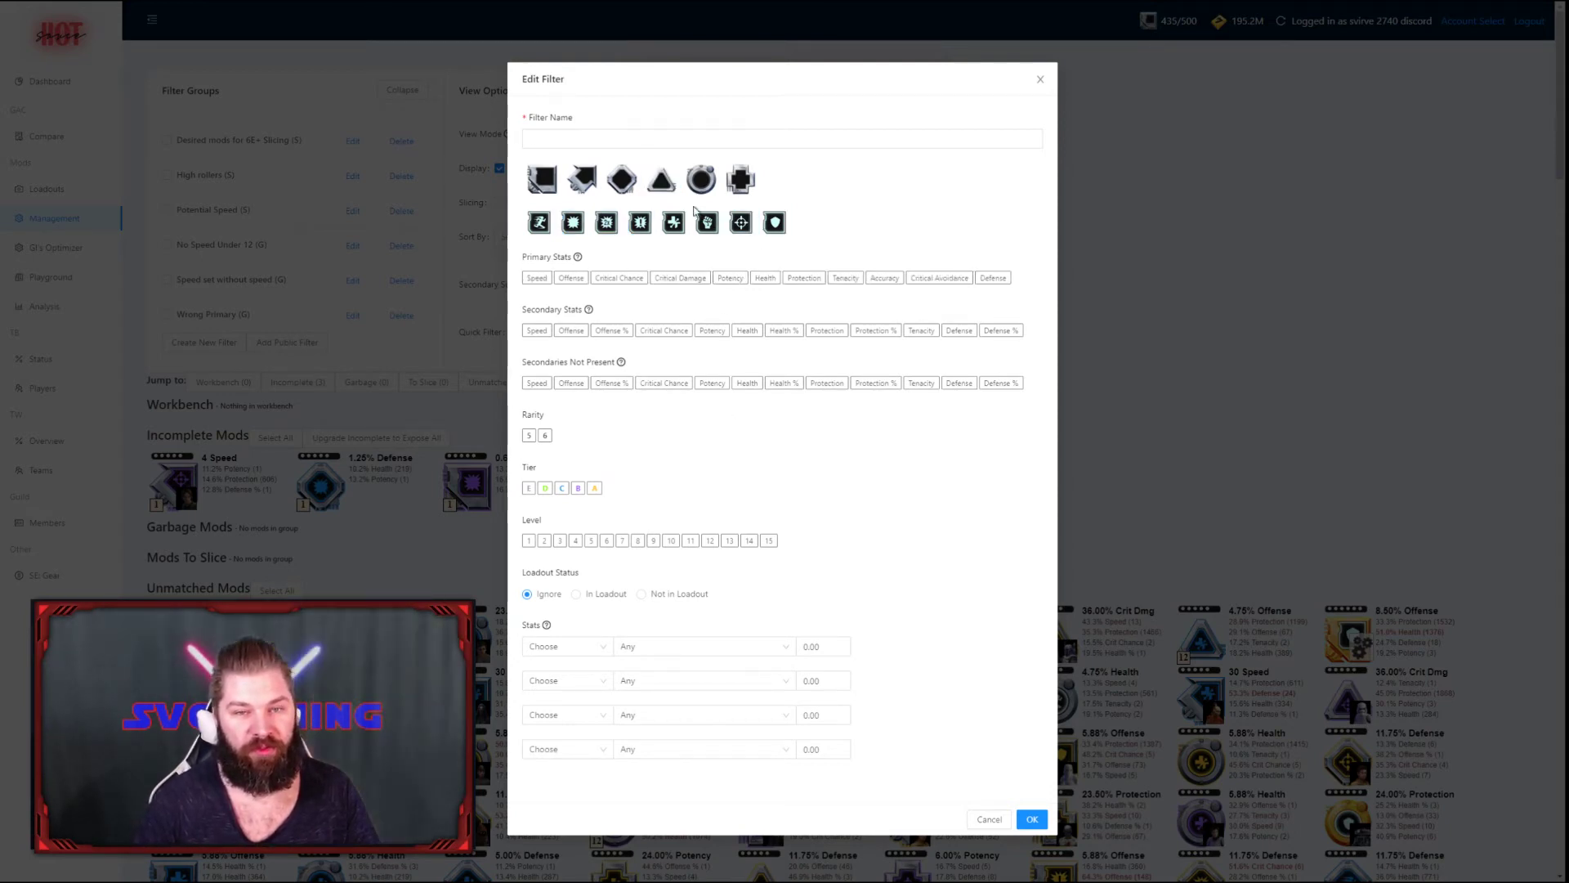
- Try a triangle filter with Critical Chance and Protection primaries, then discard it unsaved
{"action": "left_click", "coordinate": [663, 183]}
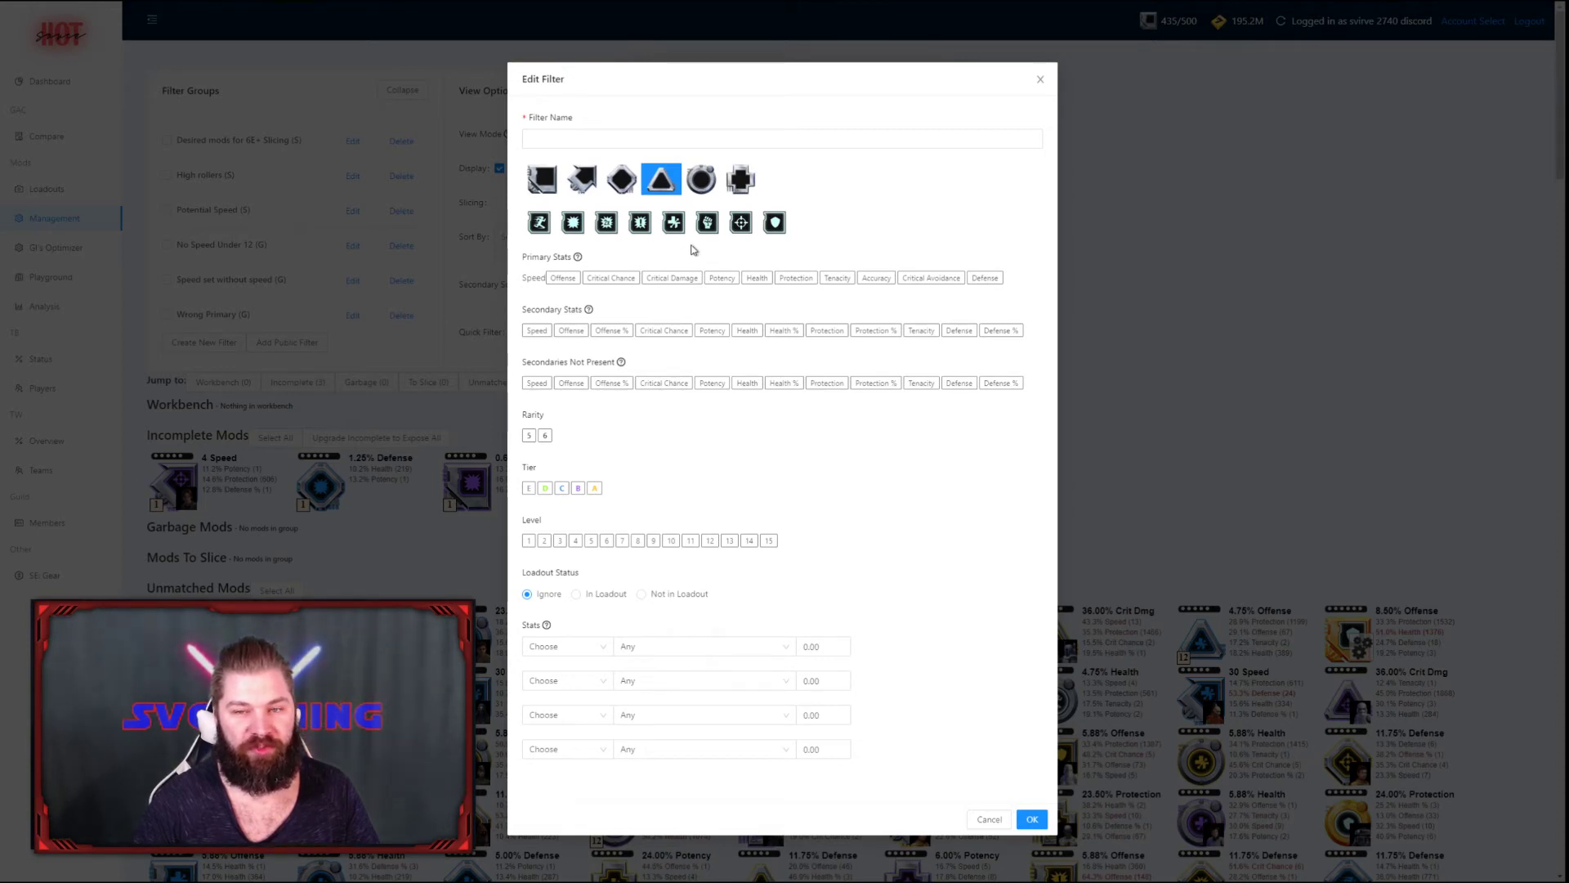
{"action": "left_click", "coordinate": [796, 278]}
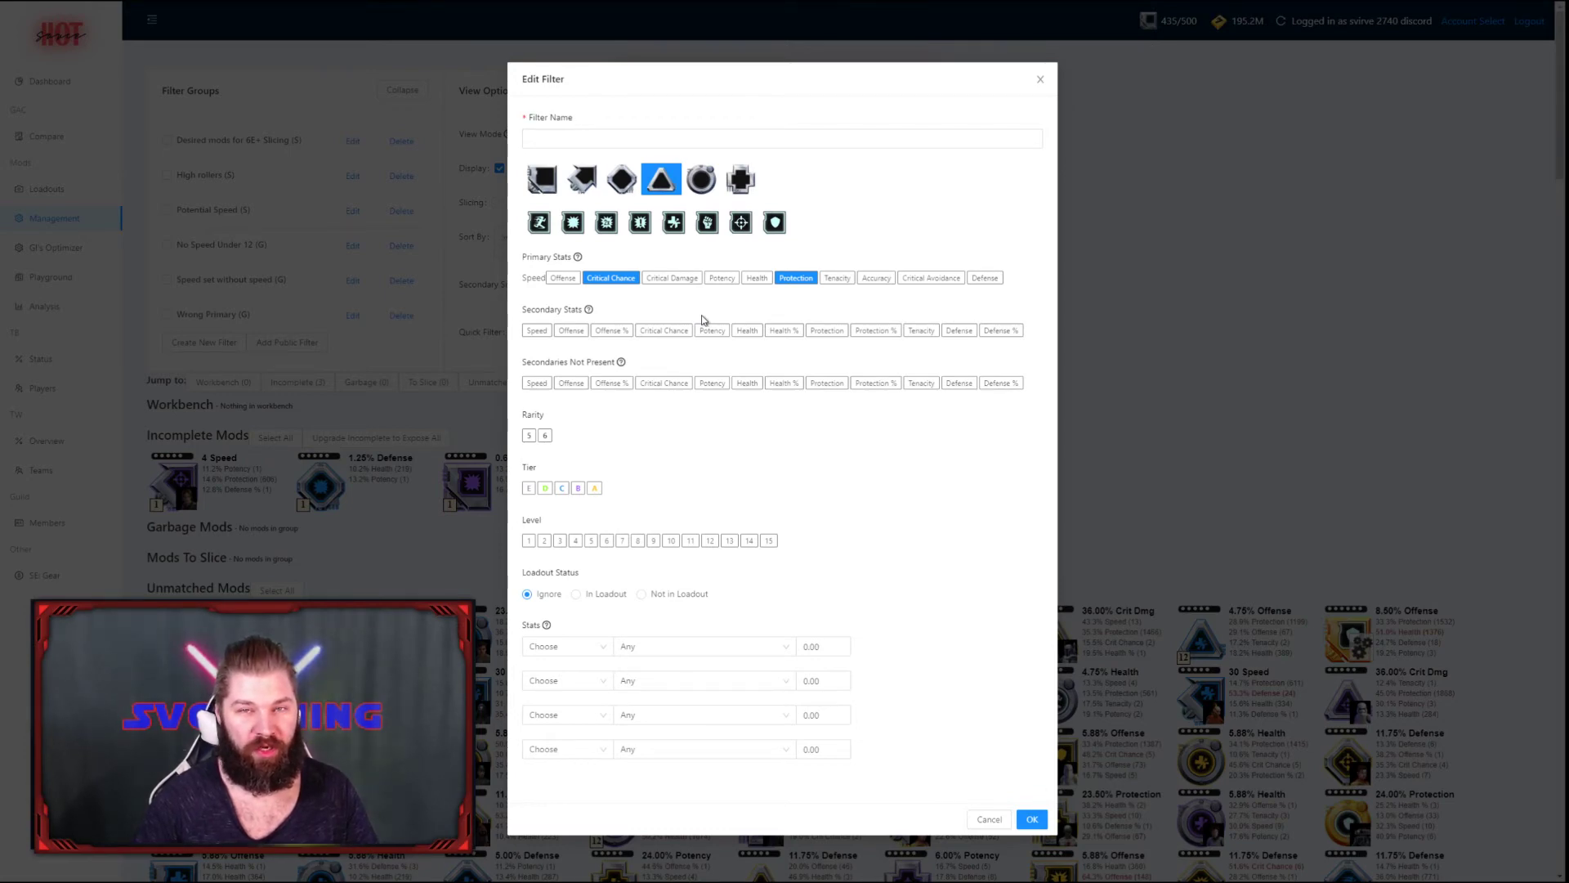
{"action": "key", "text": "Escape"}
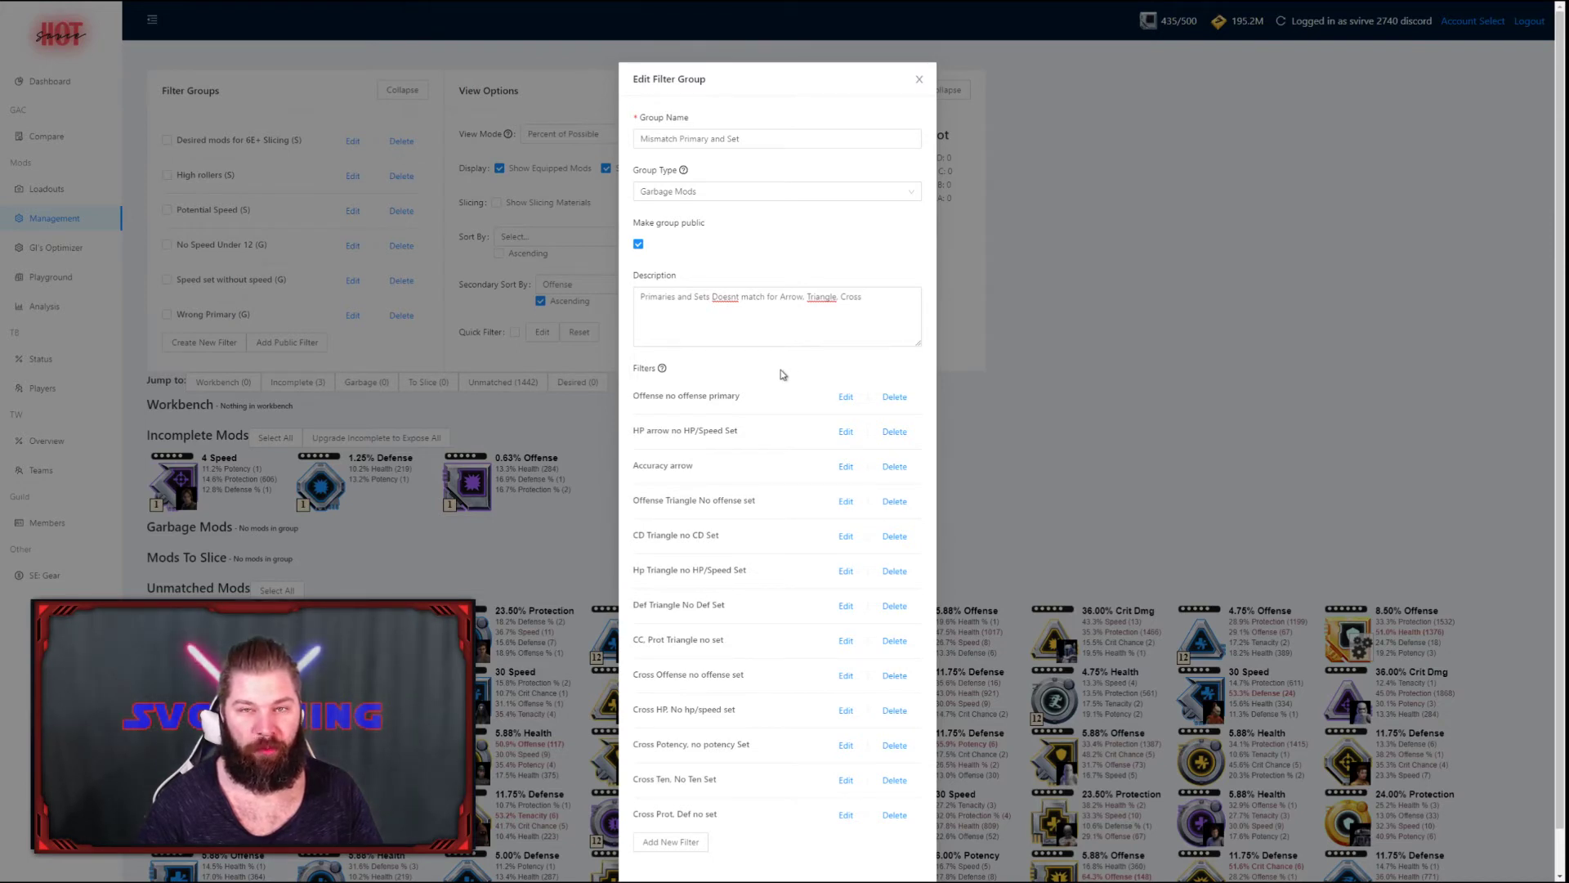
- Confirm the Mismatch Primary and Set group, filling the Garbage Mods section with matches
{"action": "scroll", "coordinate": [779, 369], "scroll_direction": "down", "scroll_amount": 1}
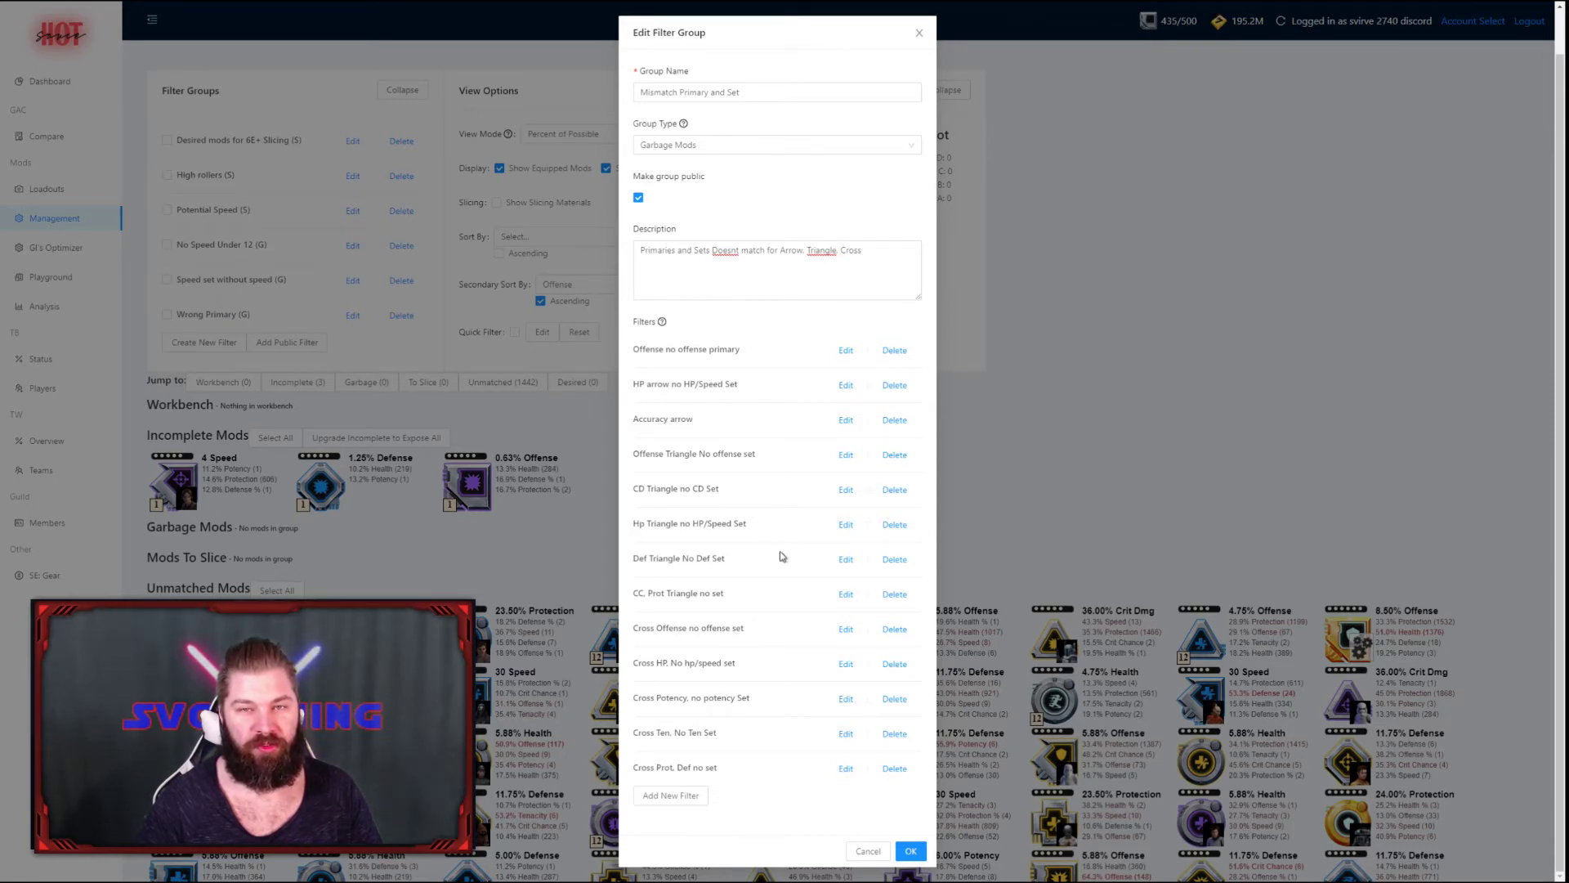
{"action": "left_click", "coordinate": [909, 851]}
{"action": "scroll", "coordinate": [1494, 508], "scroll_direction": "down", "scroll_amount": 5}
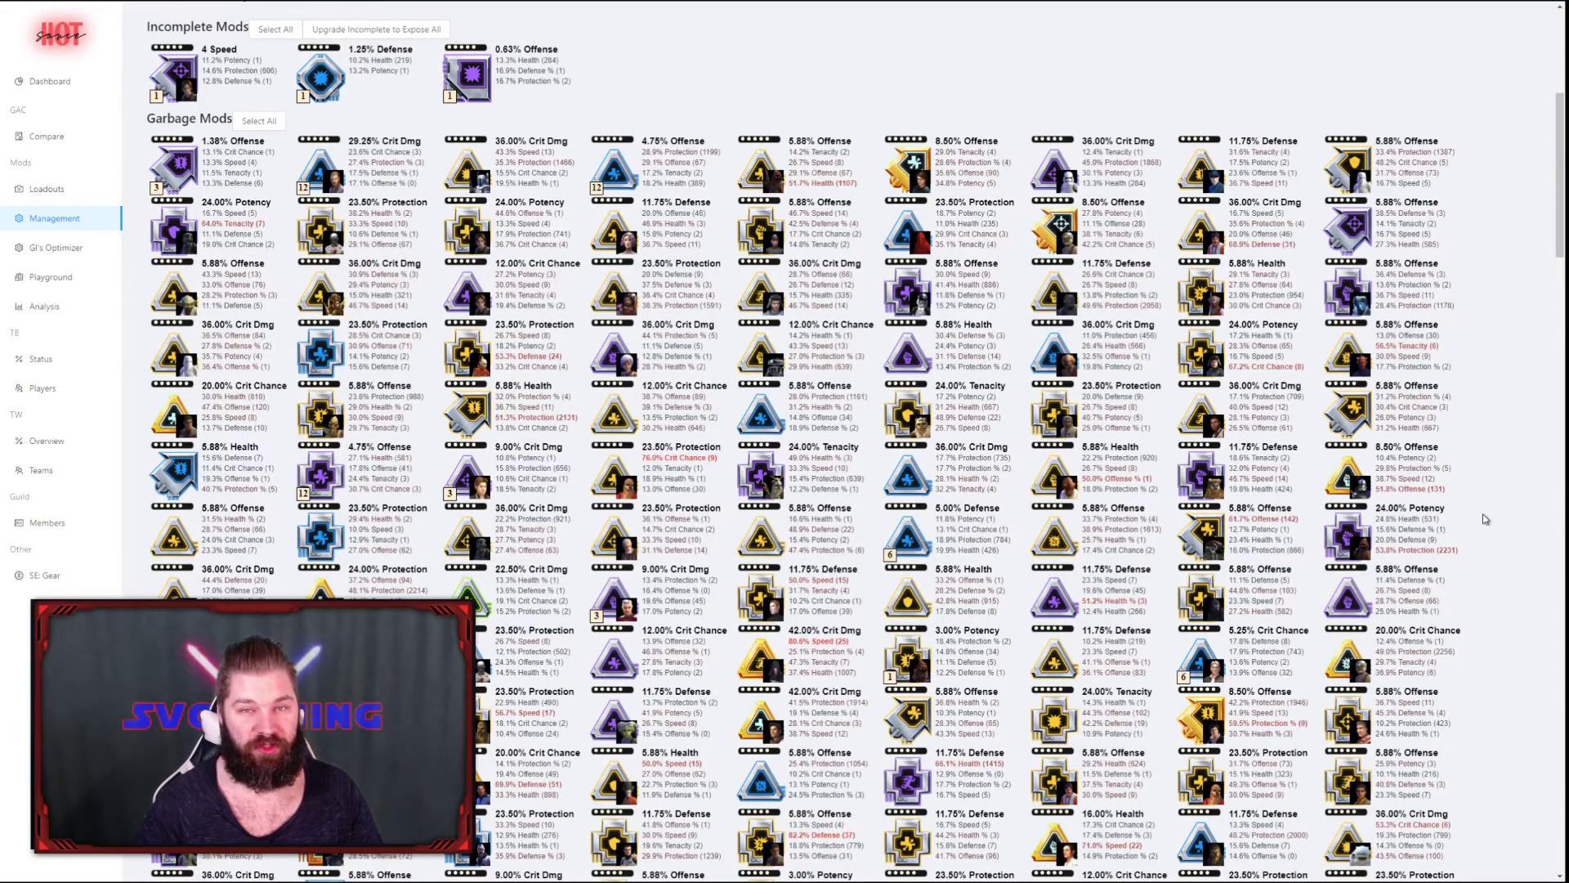
{"action": "scroll", "coordinate": [1485, 518], "scroll_direction": "down", "scroll_amount": 1}
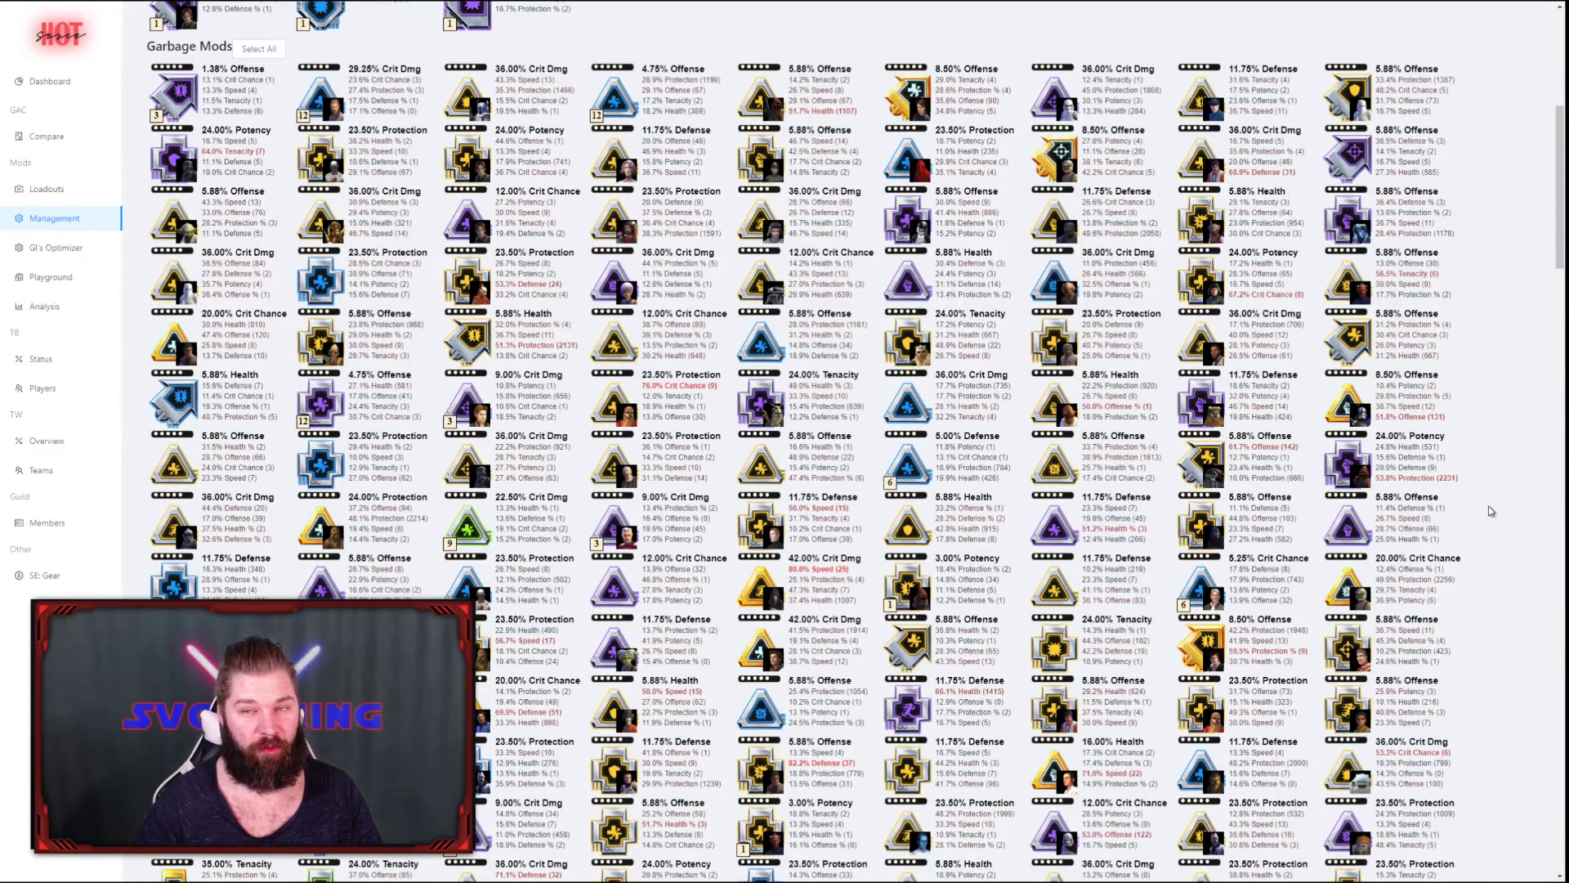
{"action": "scroll", "coordinate": [1494, 512], "scroll_direction": "up", "scroll_amount": 6}
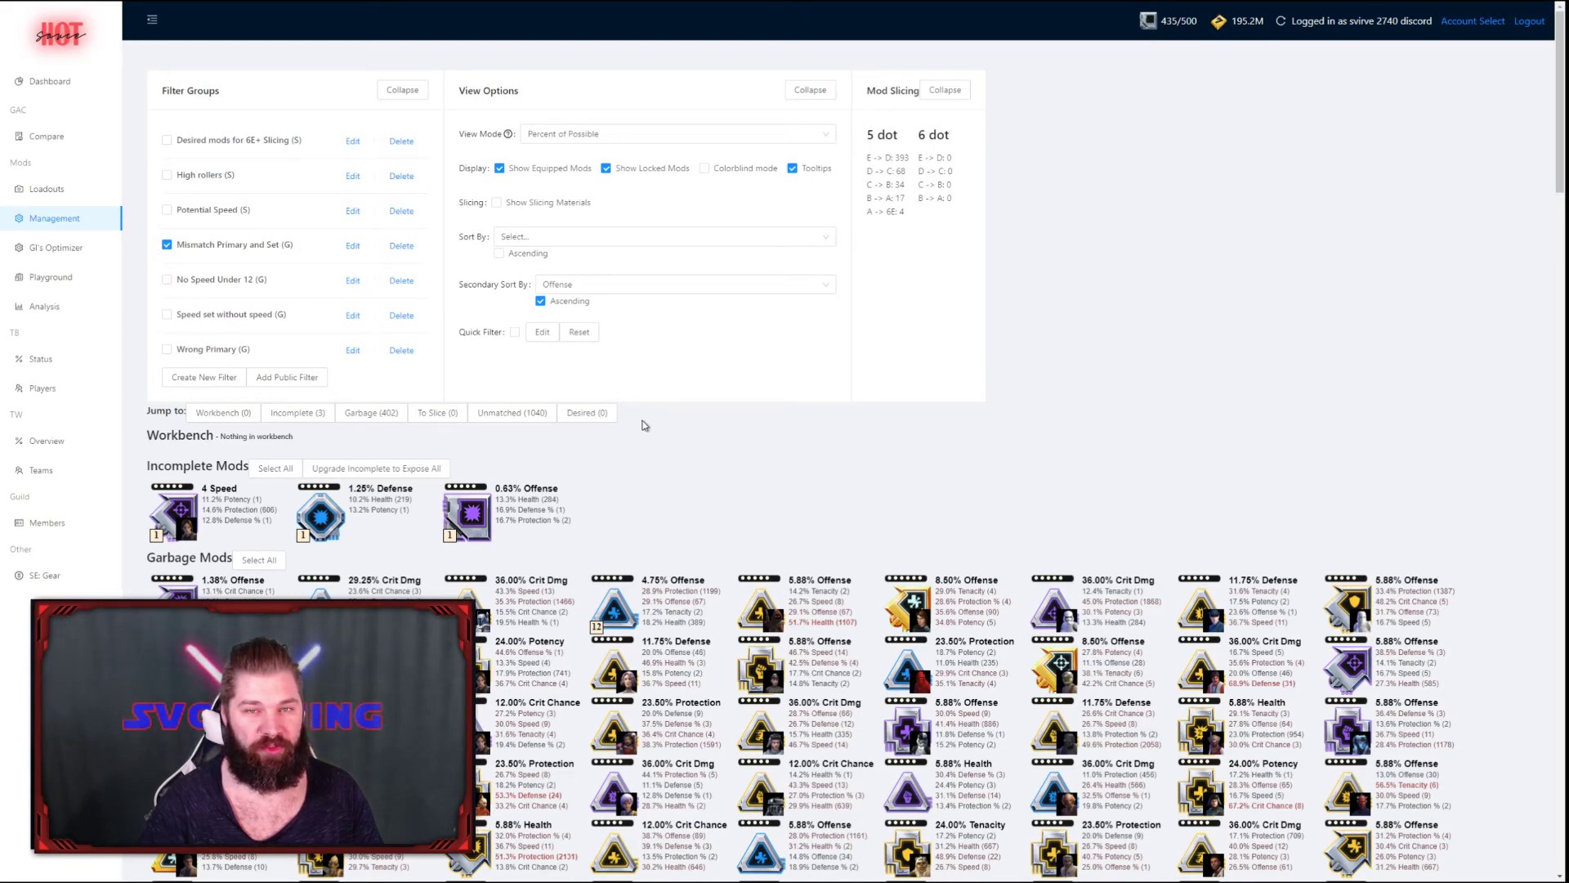
- Create a filter requiring an Offense secondary, with Offense greater than 60% of max possible
{"action": "left_click", "coordinate": [205, 377]}
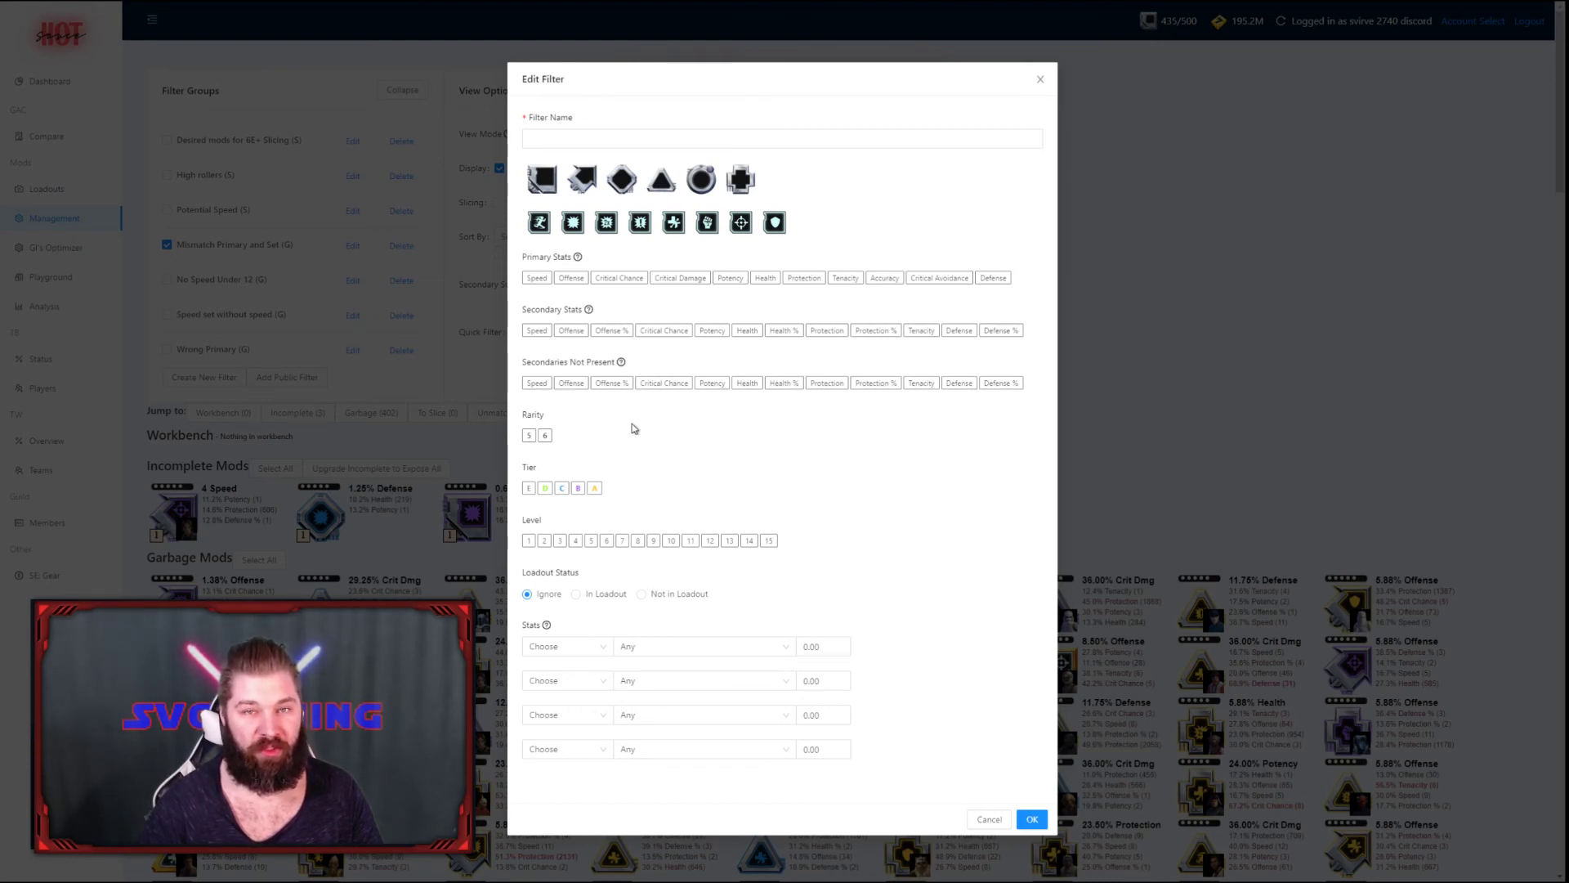
{"action": "left_click", "coordinate": [571, 330]}
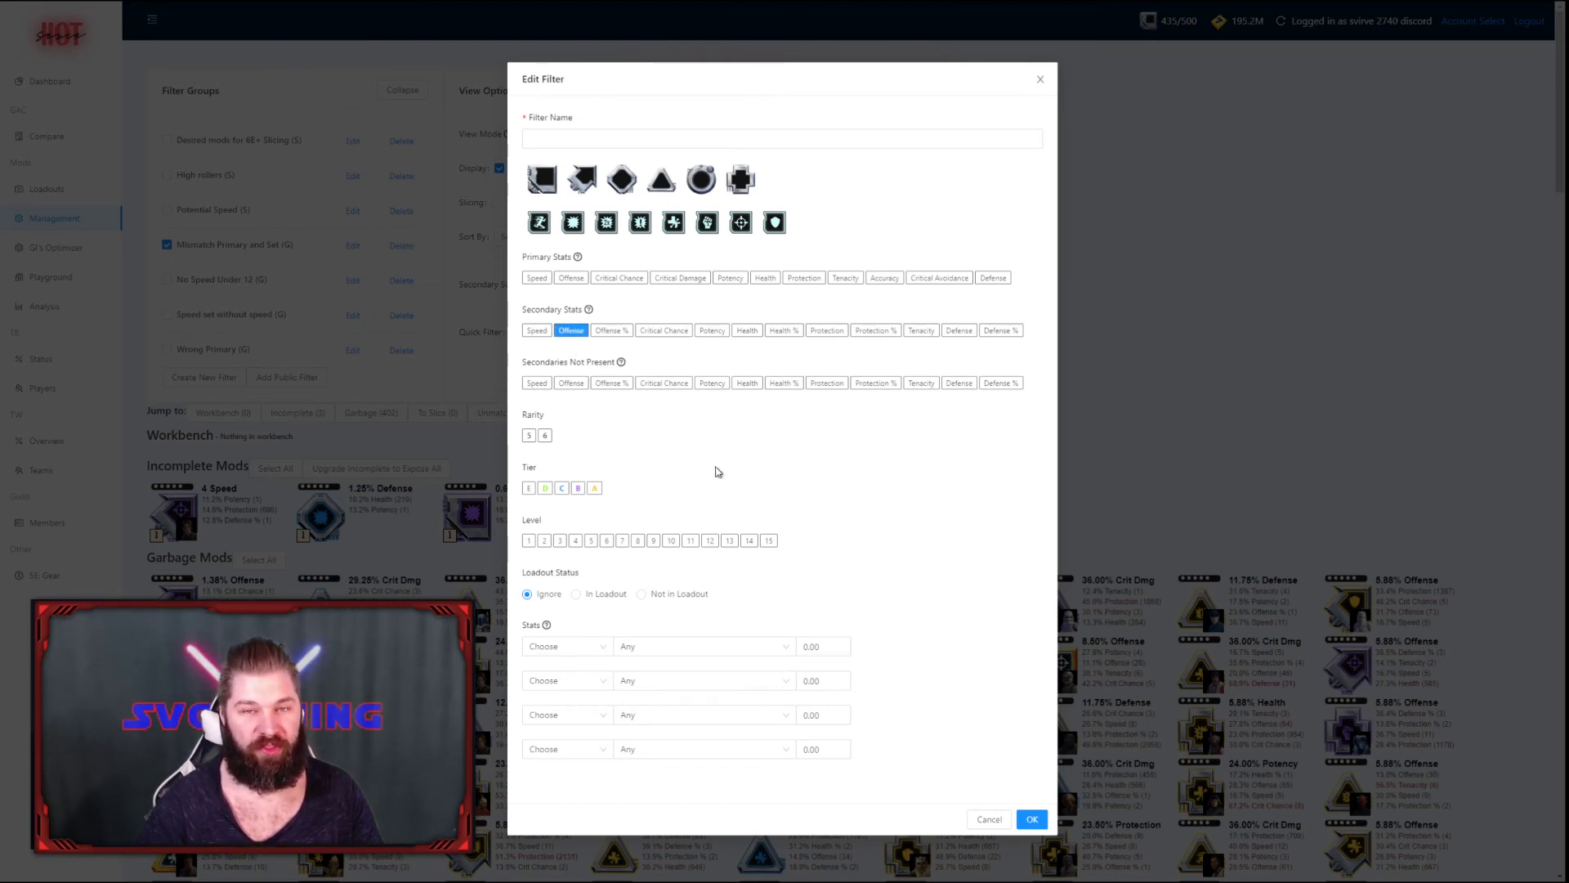
{"action": "left_click", "coordinate": [579, 648]}
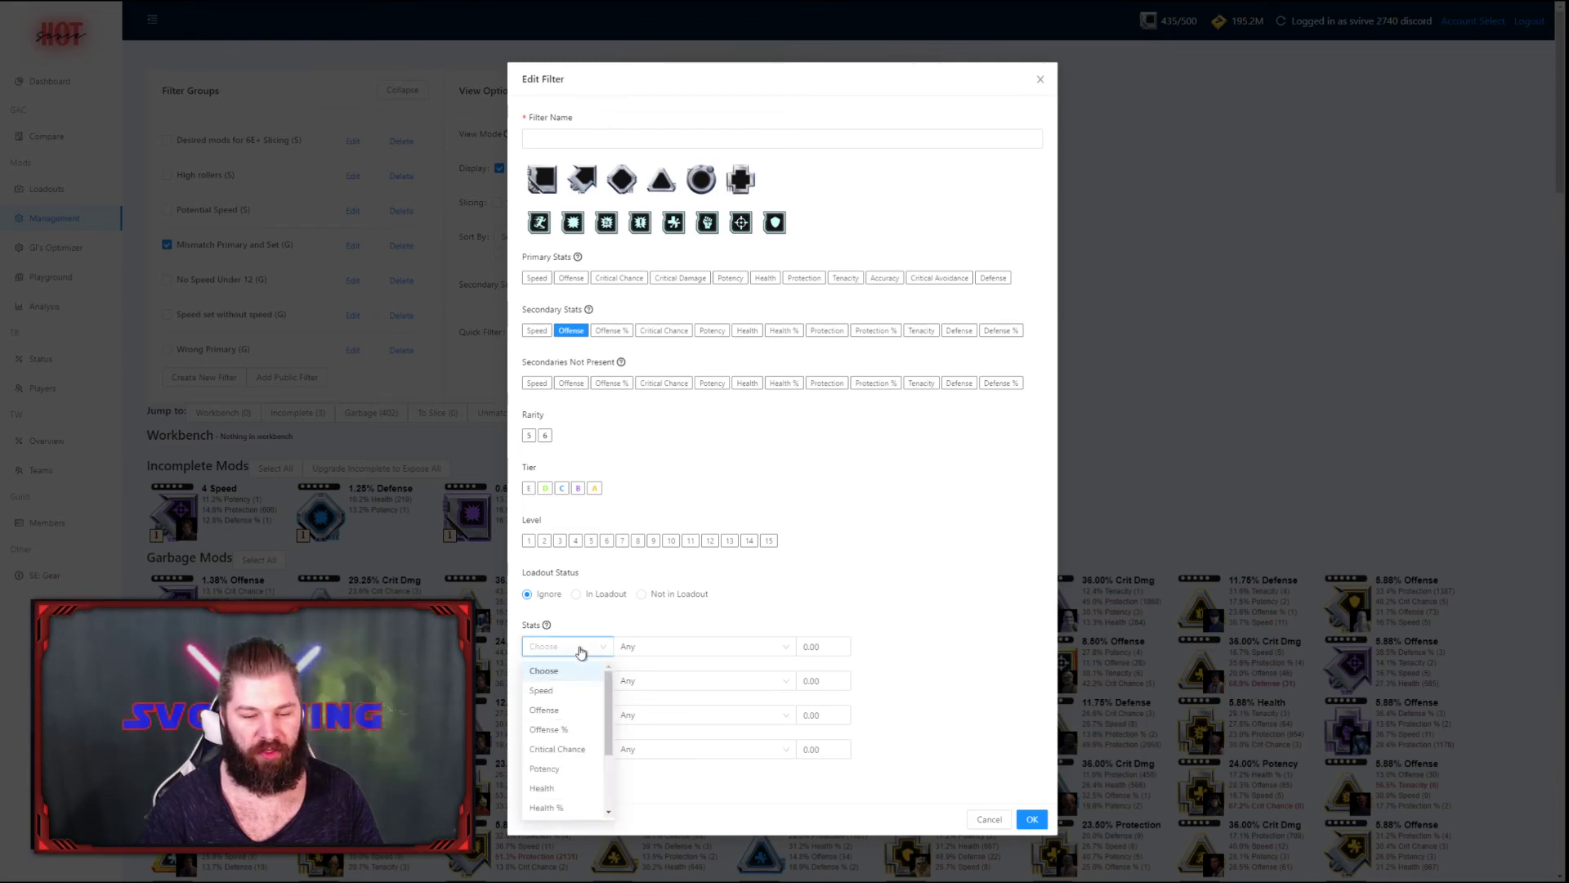
{"action": "left_click", "coordinate": [578, 710]}
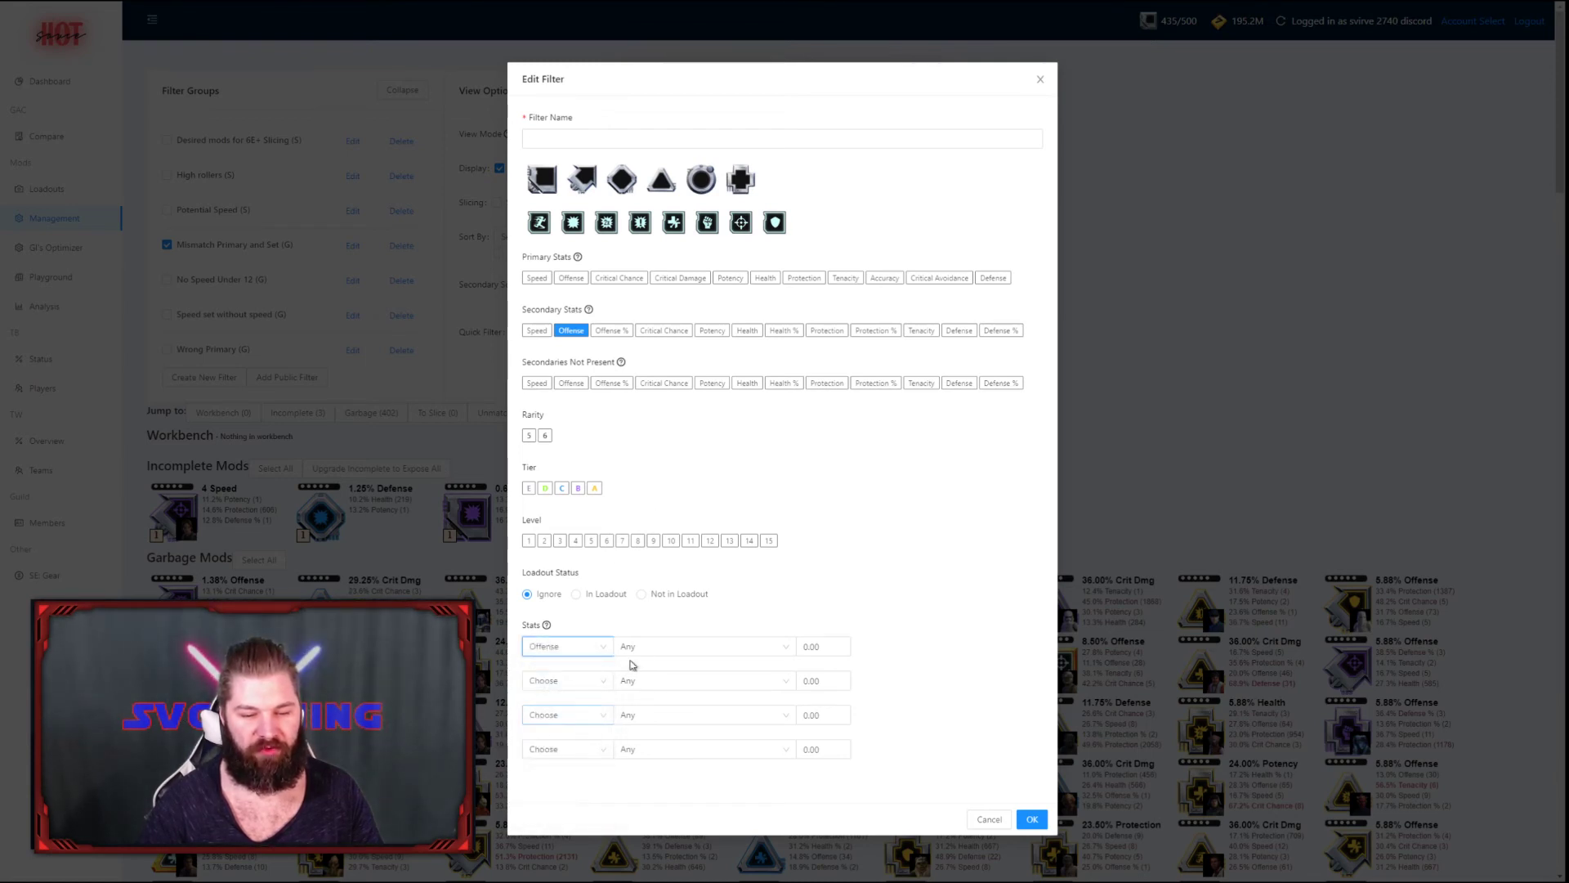
{"action": "left_click", "coordinate": [646, 650]}
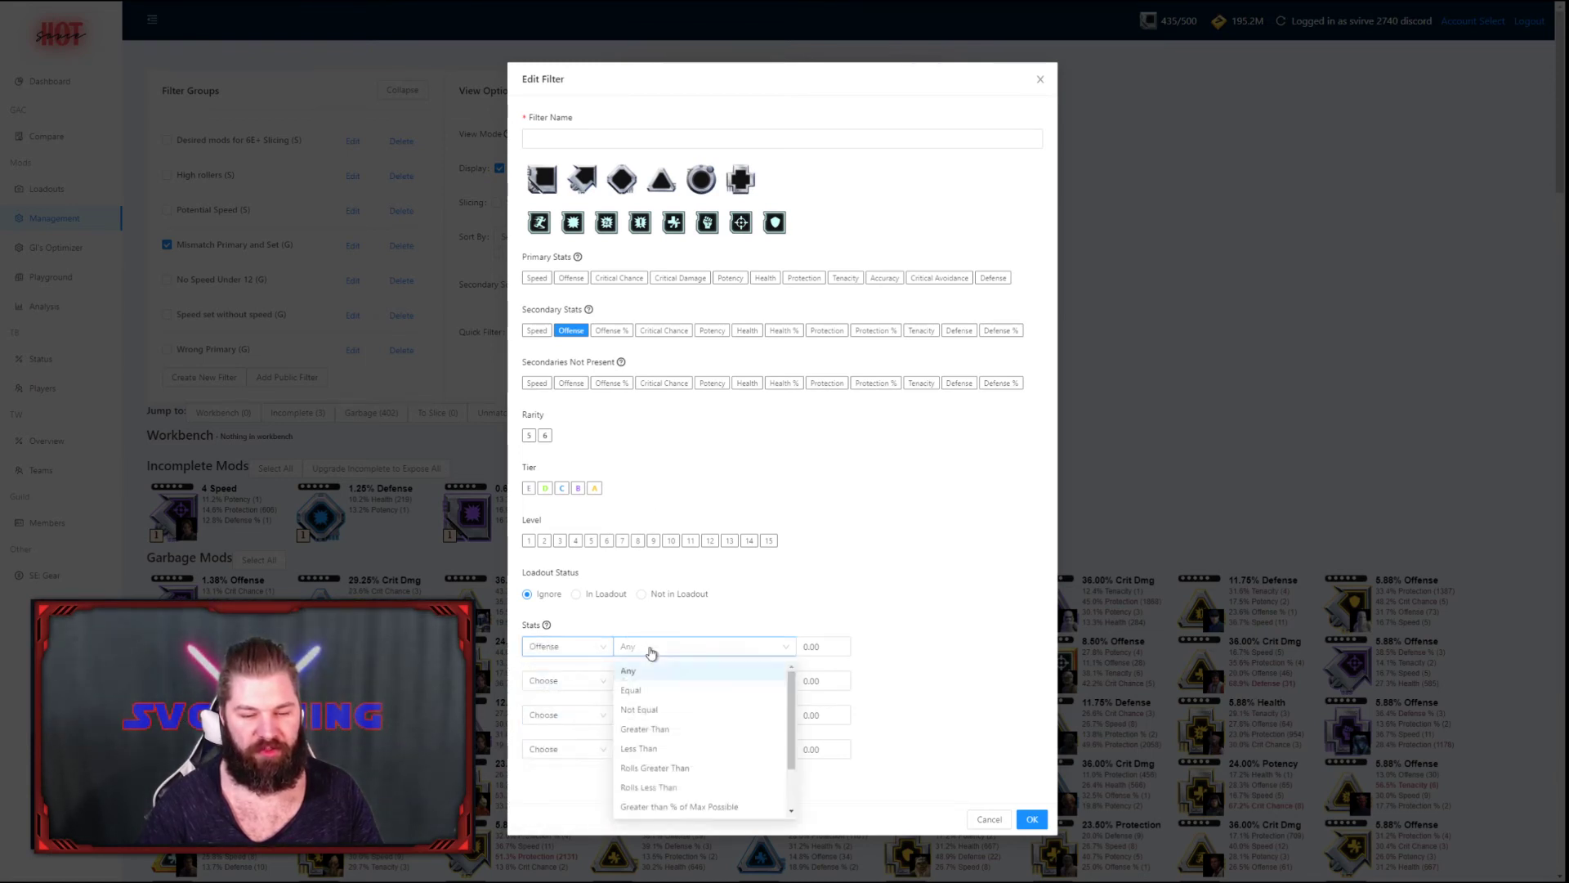
{"action": "left_click", "coordinate": [715, 809]}
{"action": "left_click", "coordinate": [809, 646]}
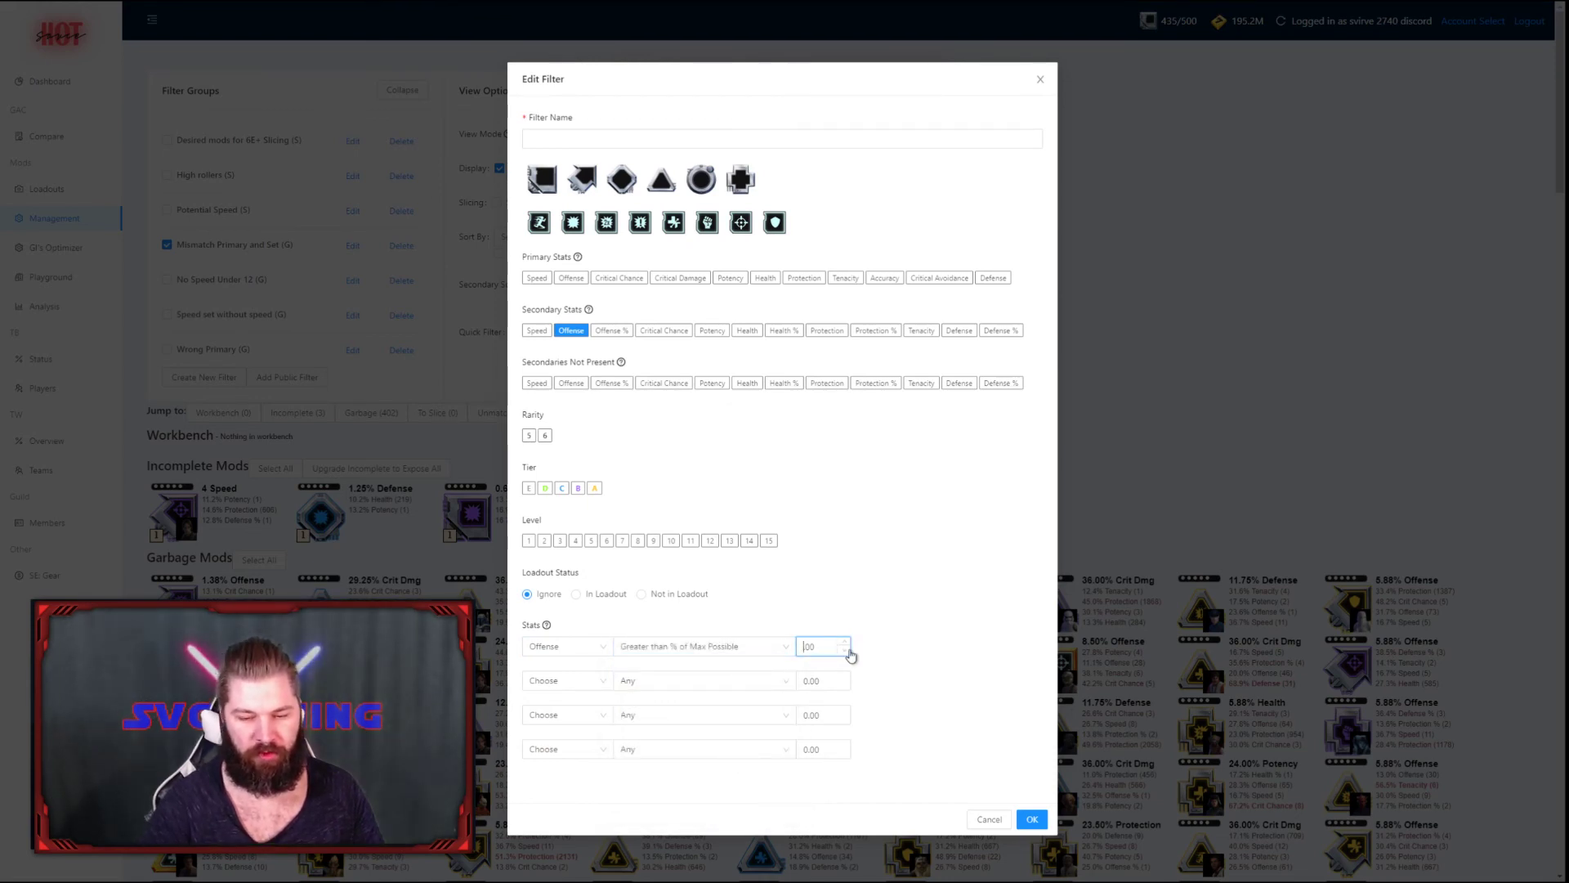
{"action": "type", "text": "60"}
{"action": "left_click", "coordinate": [832, 572]}
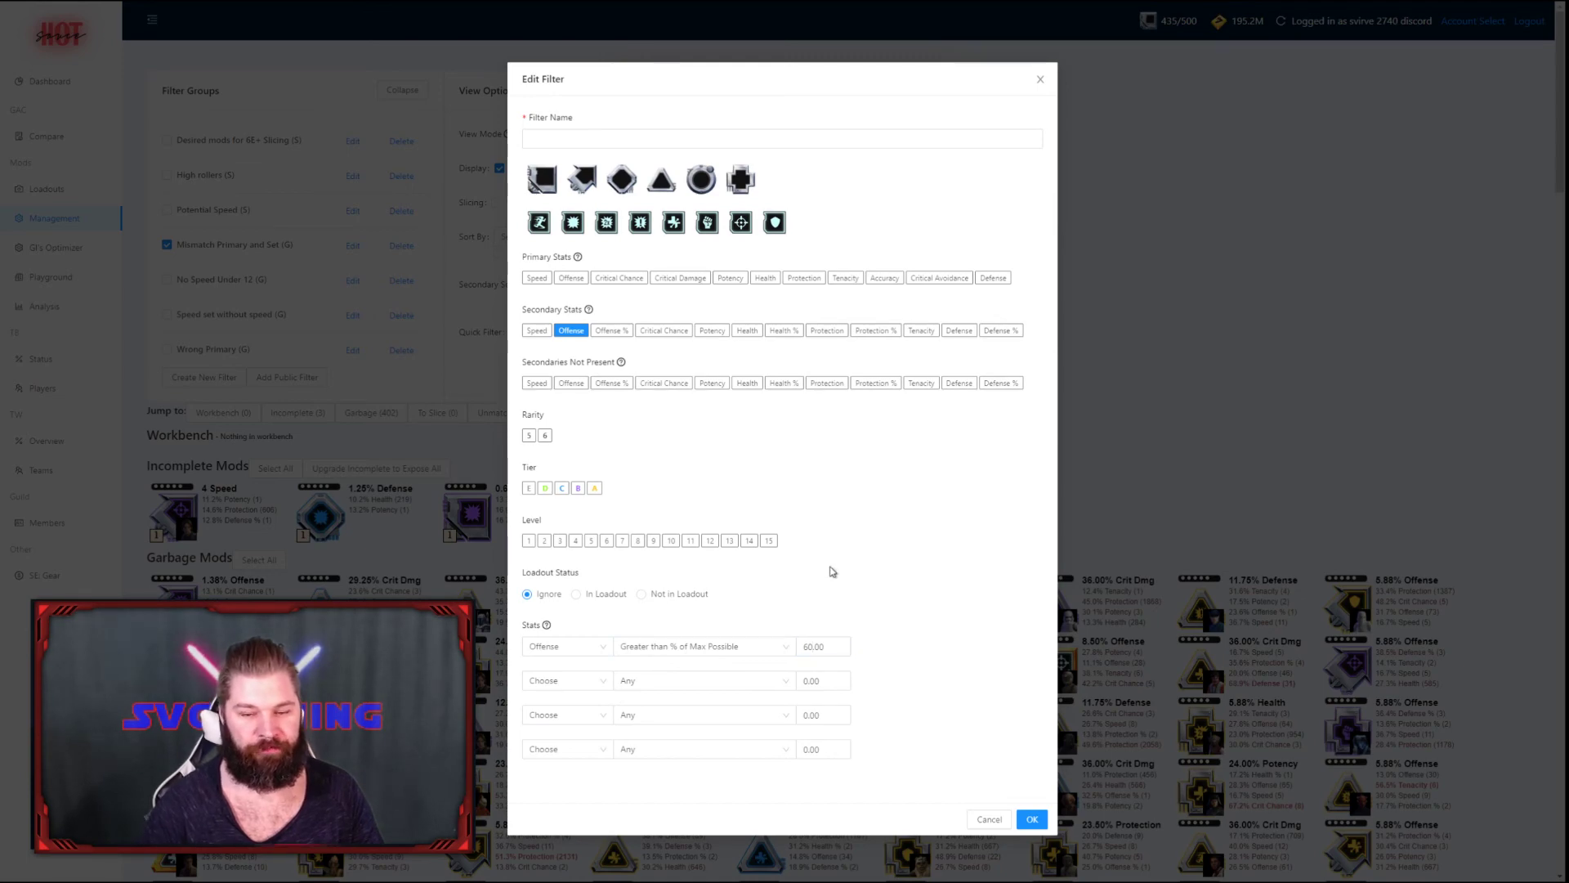
{"action": "key", "text": "Return"}
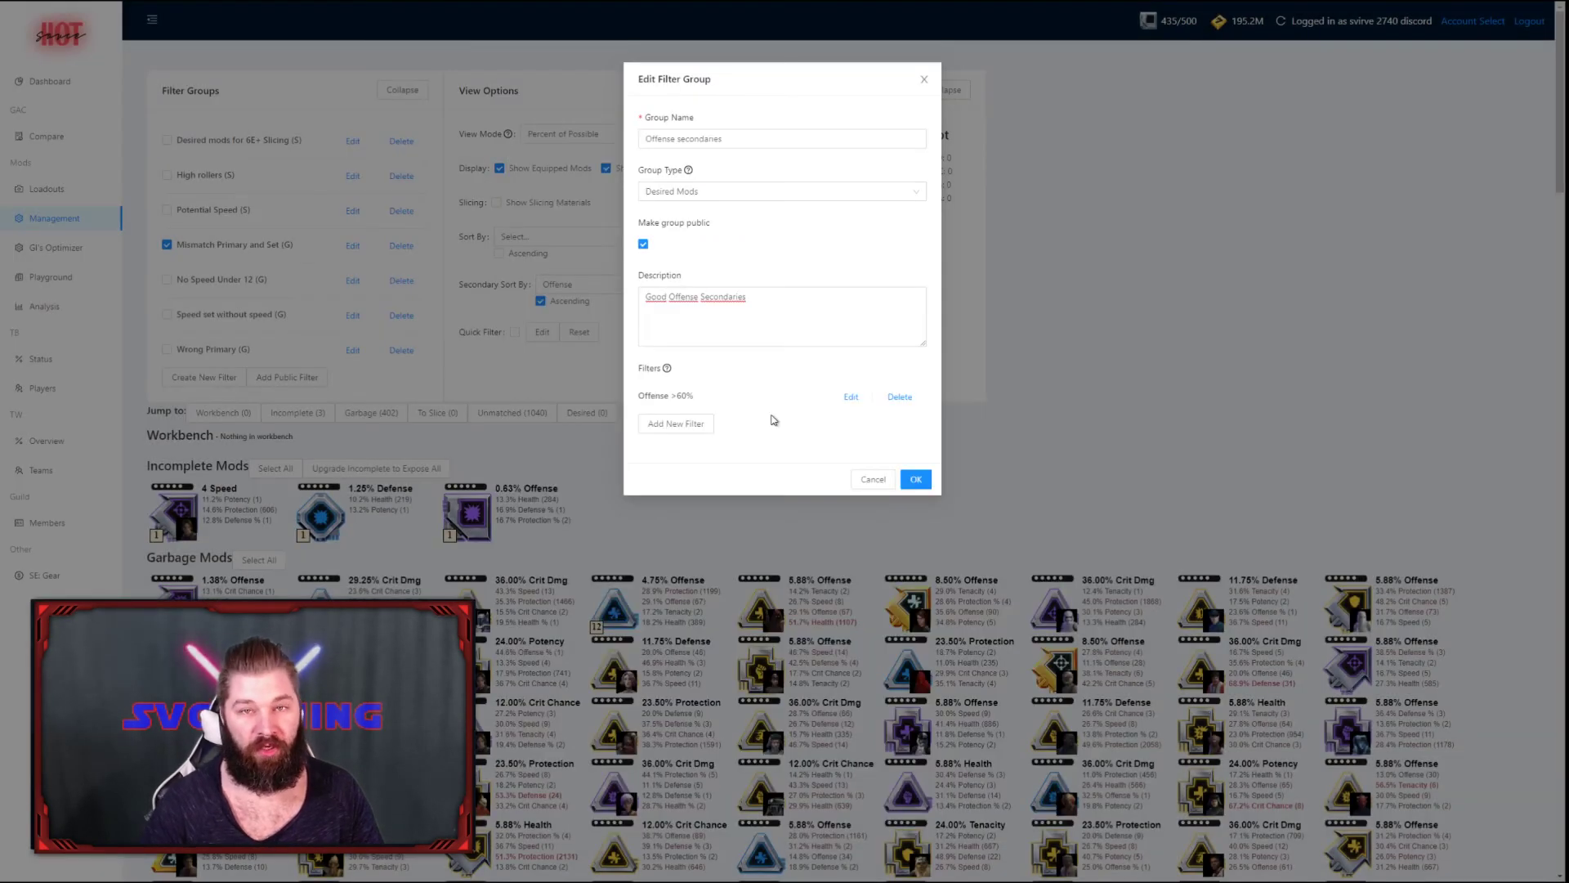
{"action": "left_click", "coordinate": [677, 424]}
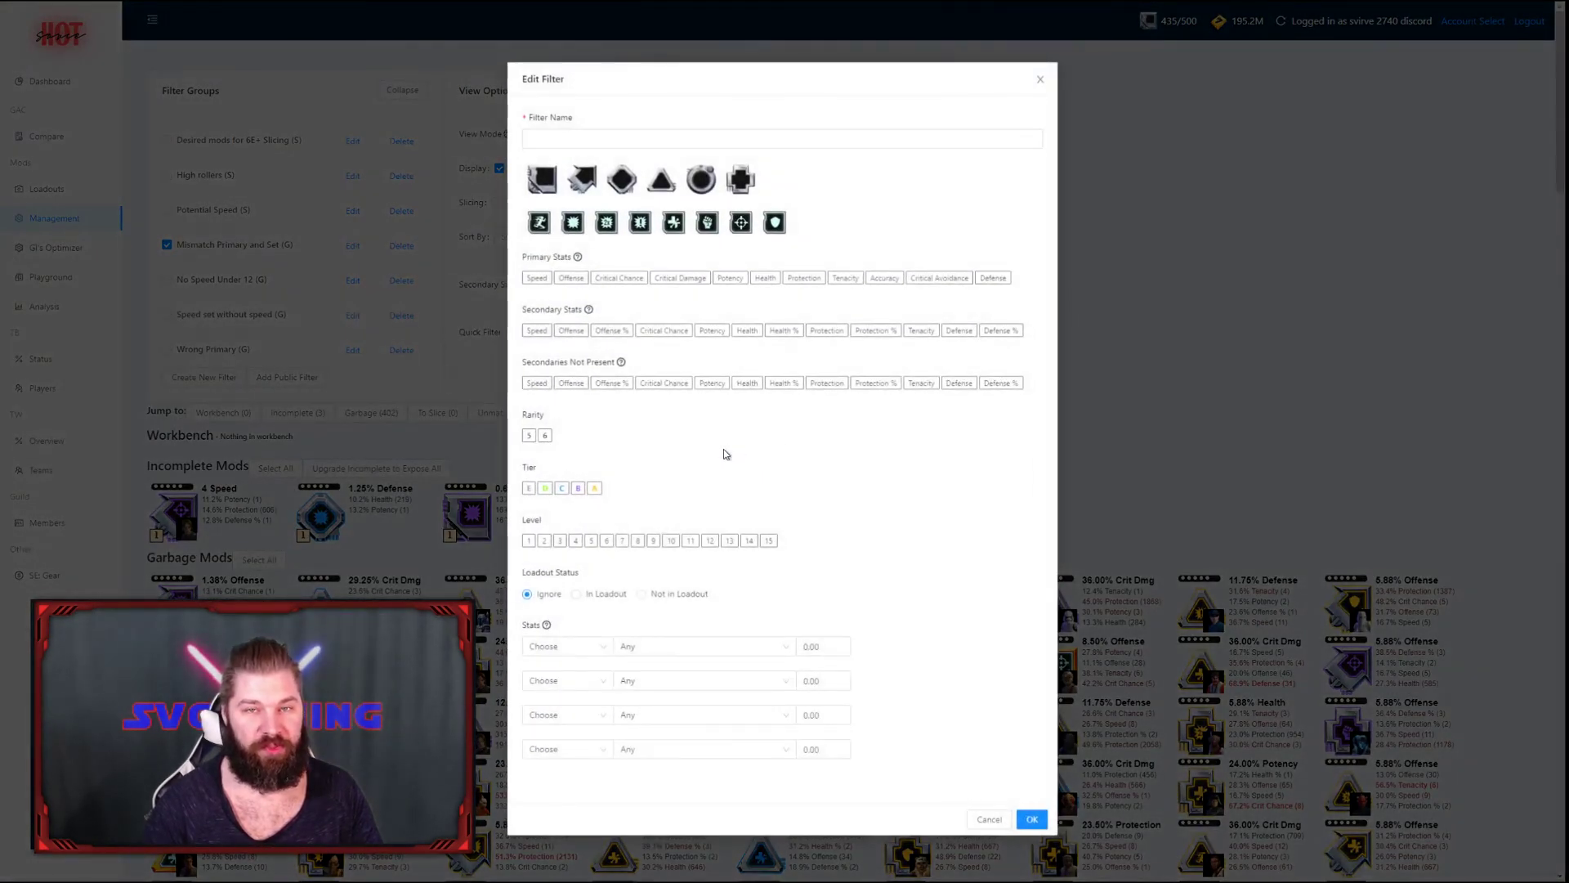
- Save an 'Offense% >60%' filter: Offense % secondary, greater than 60% of max possible
{"action": "type", "text": "Offense% >60%"}
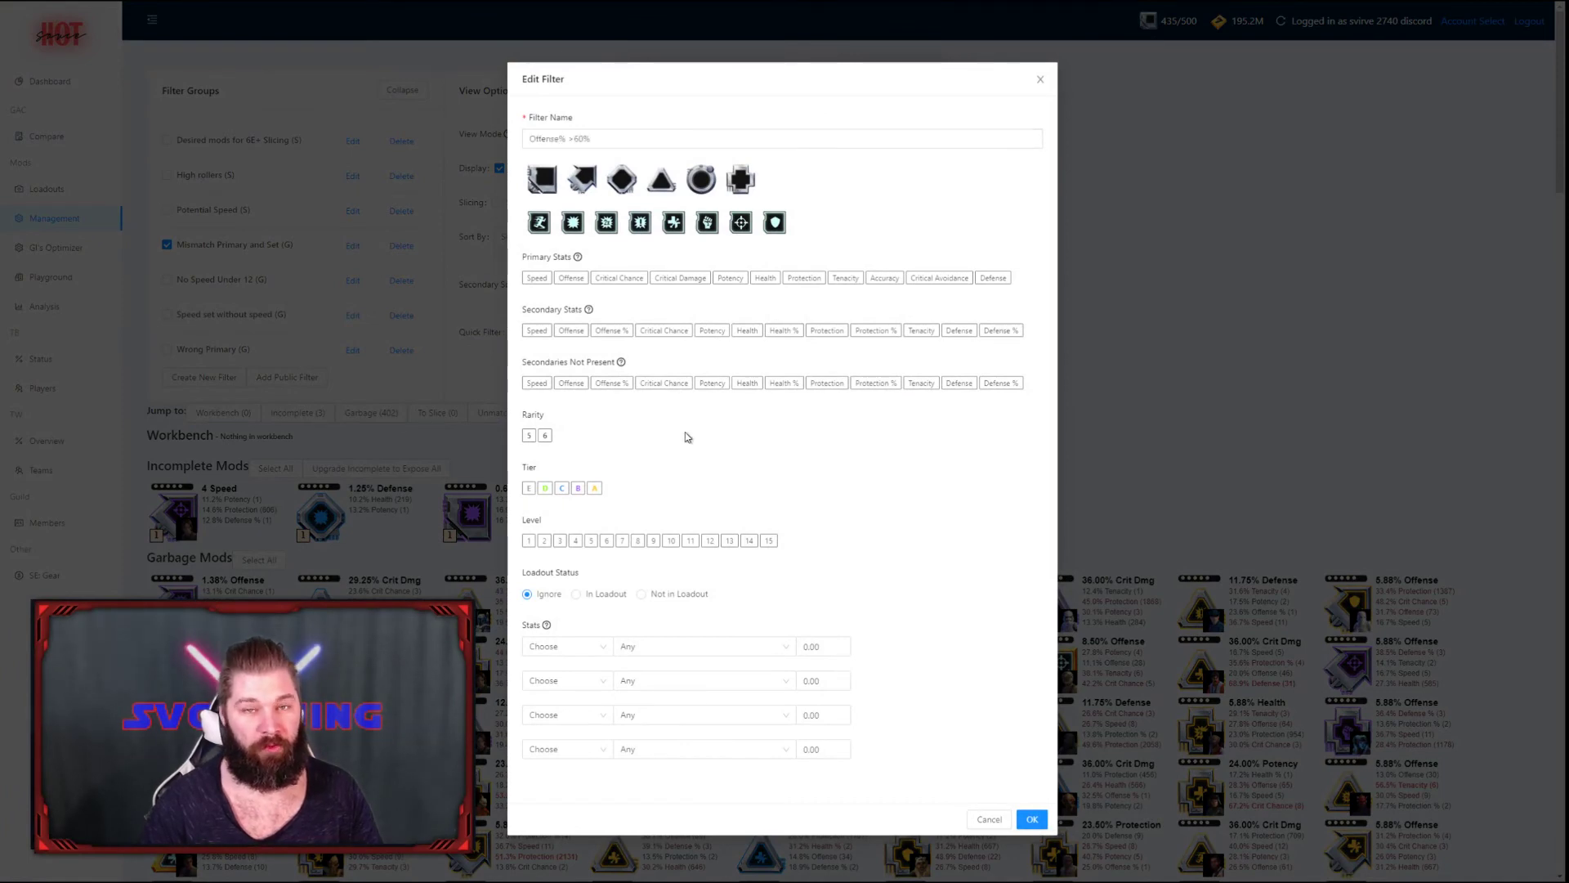
{"action": "left_click", "coordinate": [614, 334]}
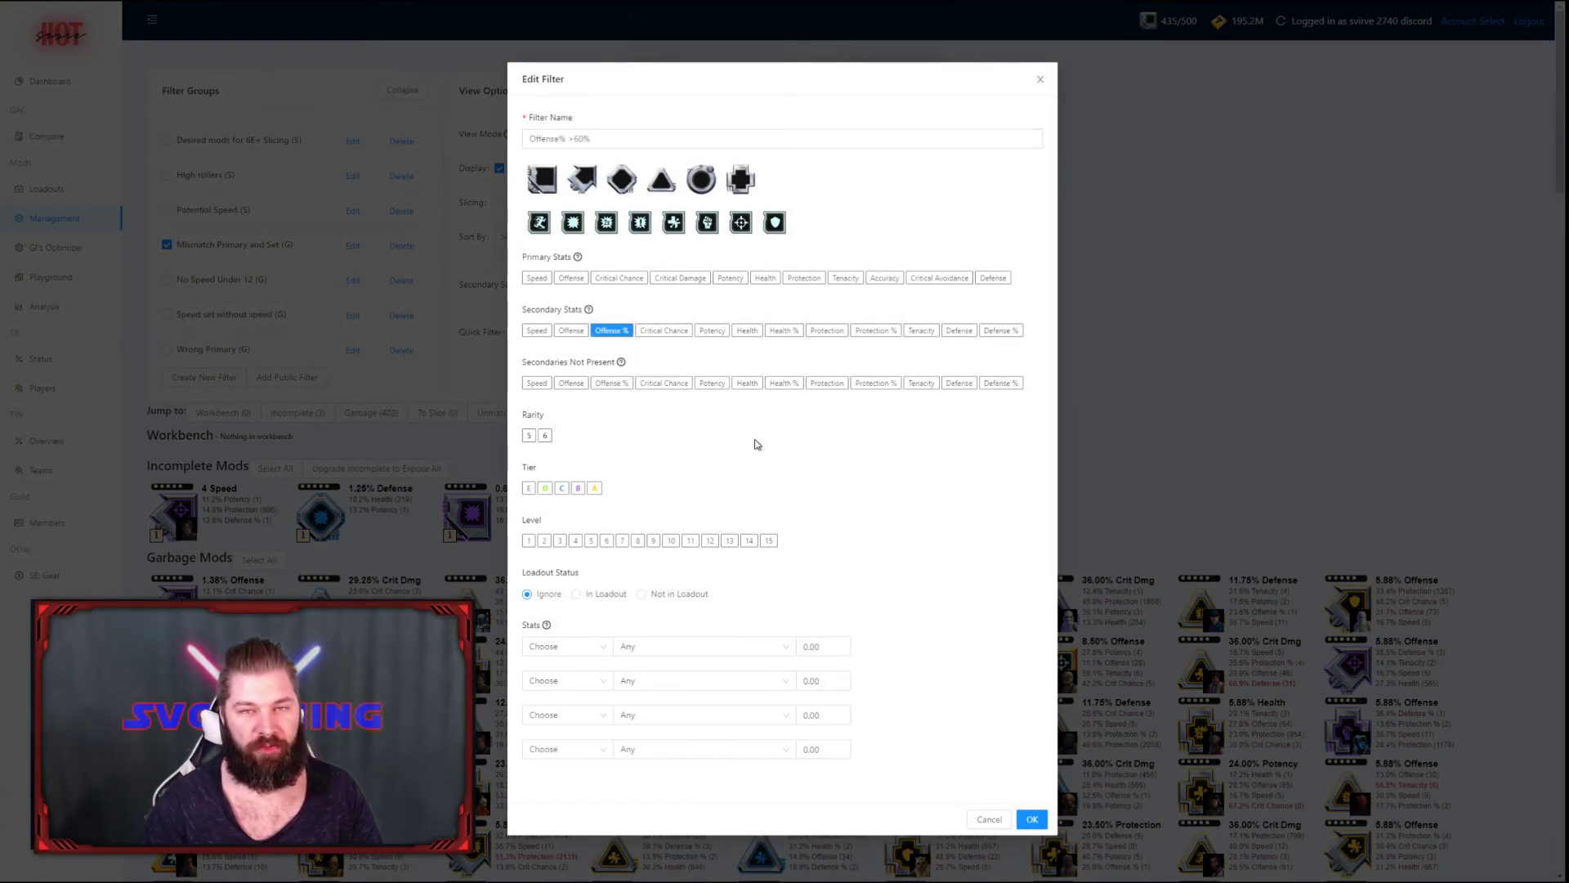
{"action": "left_click", "coordinate": [576, 653]}
{"action": "left_click", "coordinate": [590, 728]}
{"action": "left_click", "coordinate": [698, 647]}
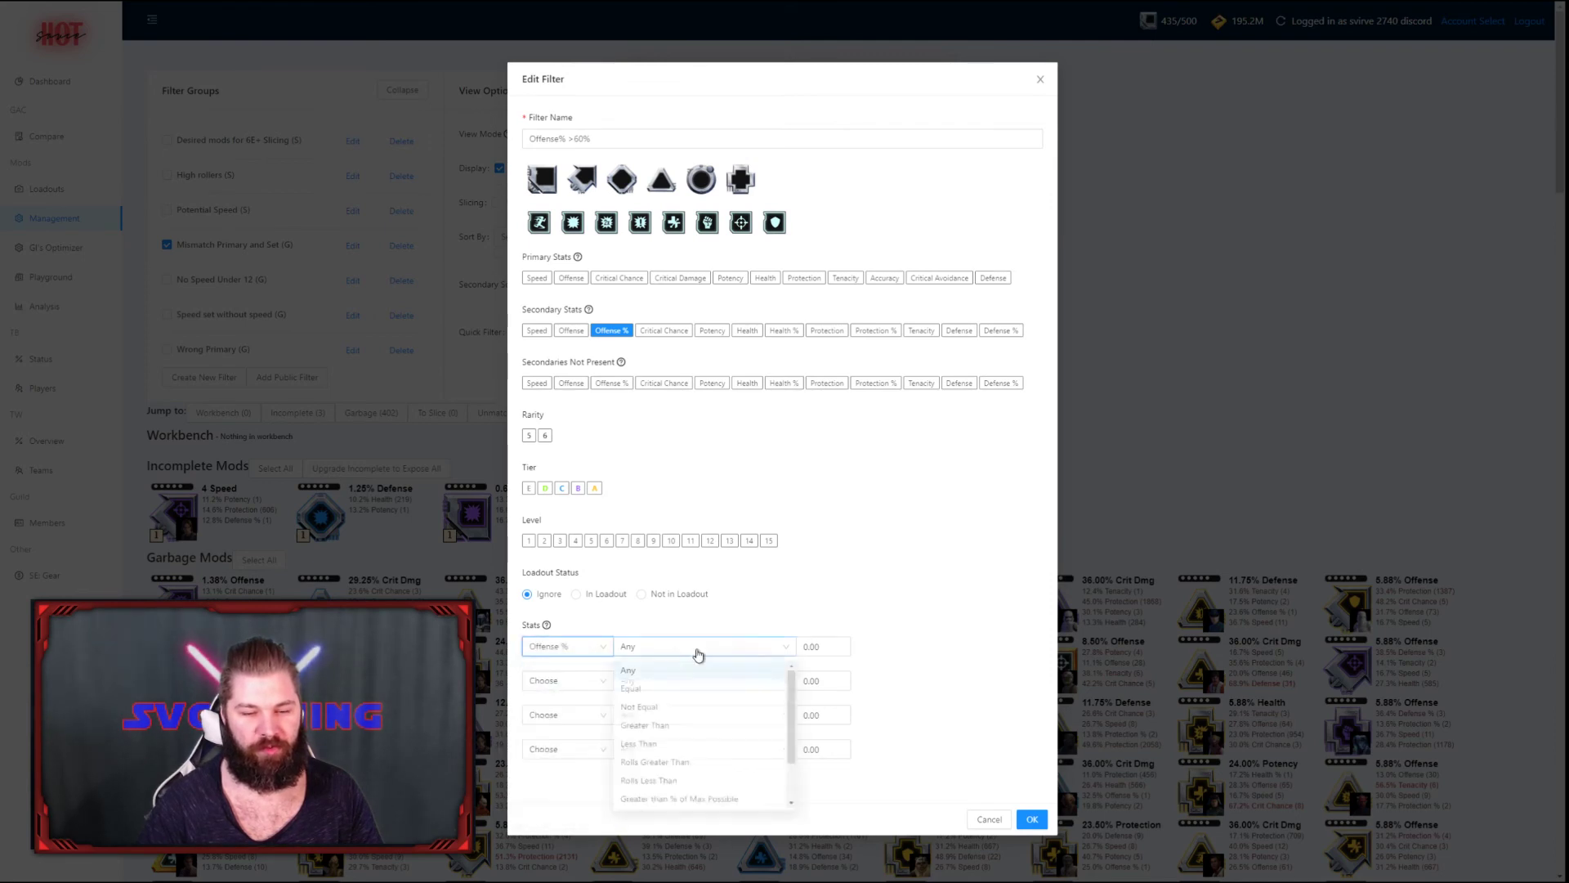
{"action": "left_click", "coordinate": [687, 808]}
{"action": "left_click", "coordinate": [805, 647]}
{"action": "type", "text": "6"}
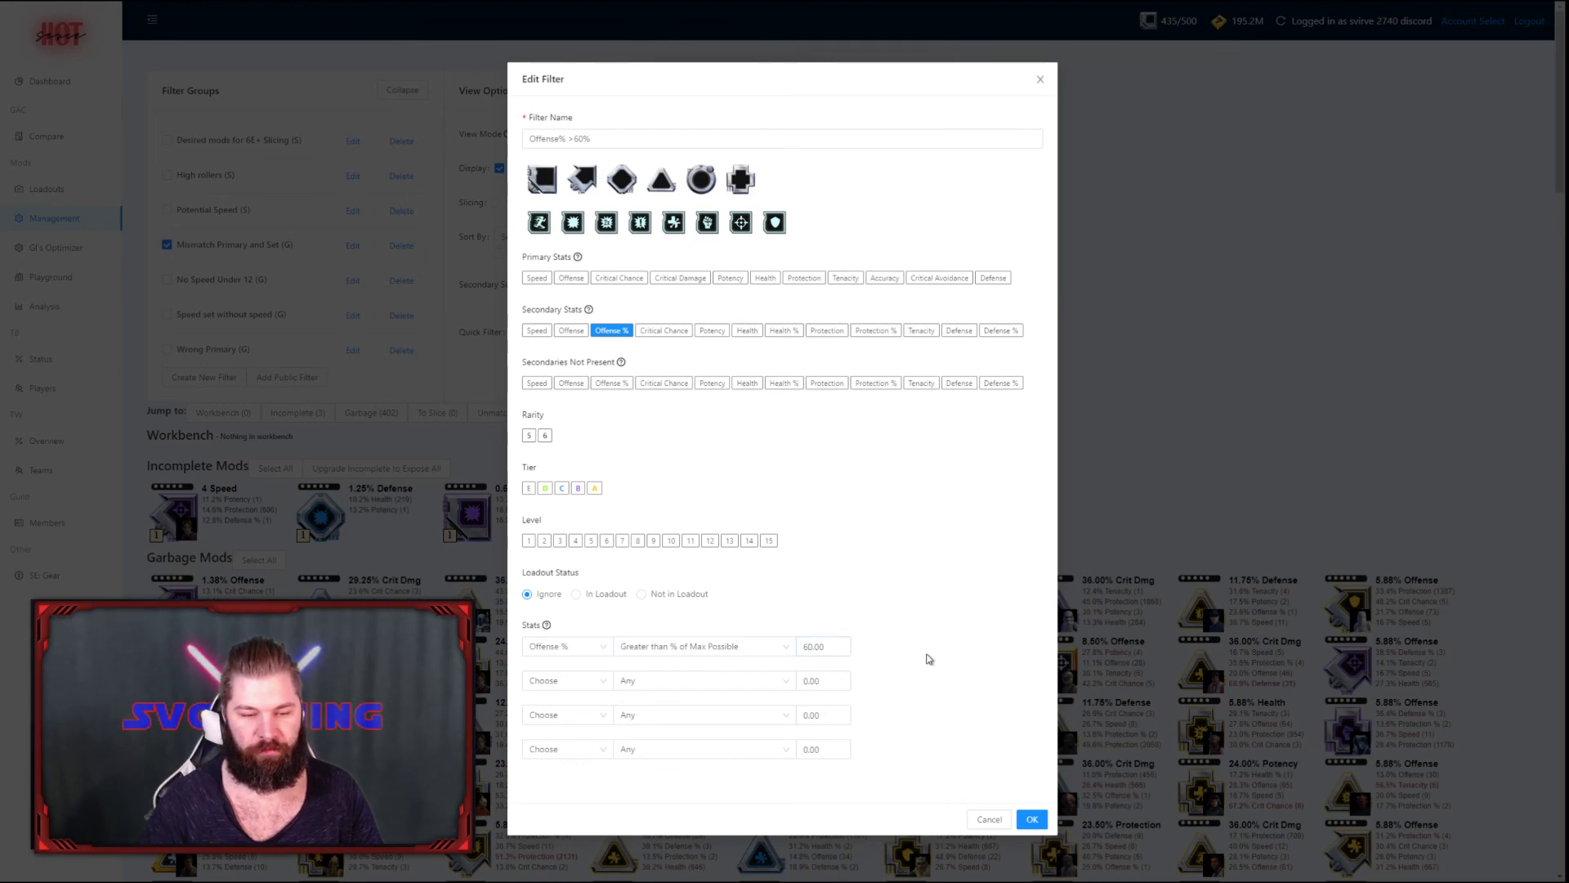
{"action": "left_click", "coordinate": [1032, 819]}
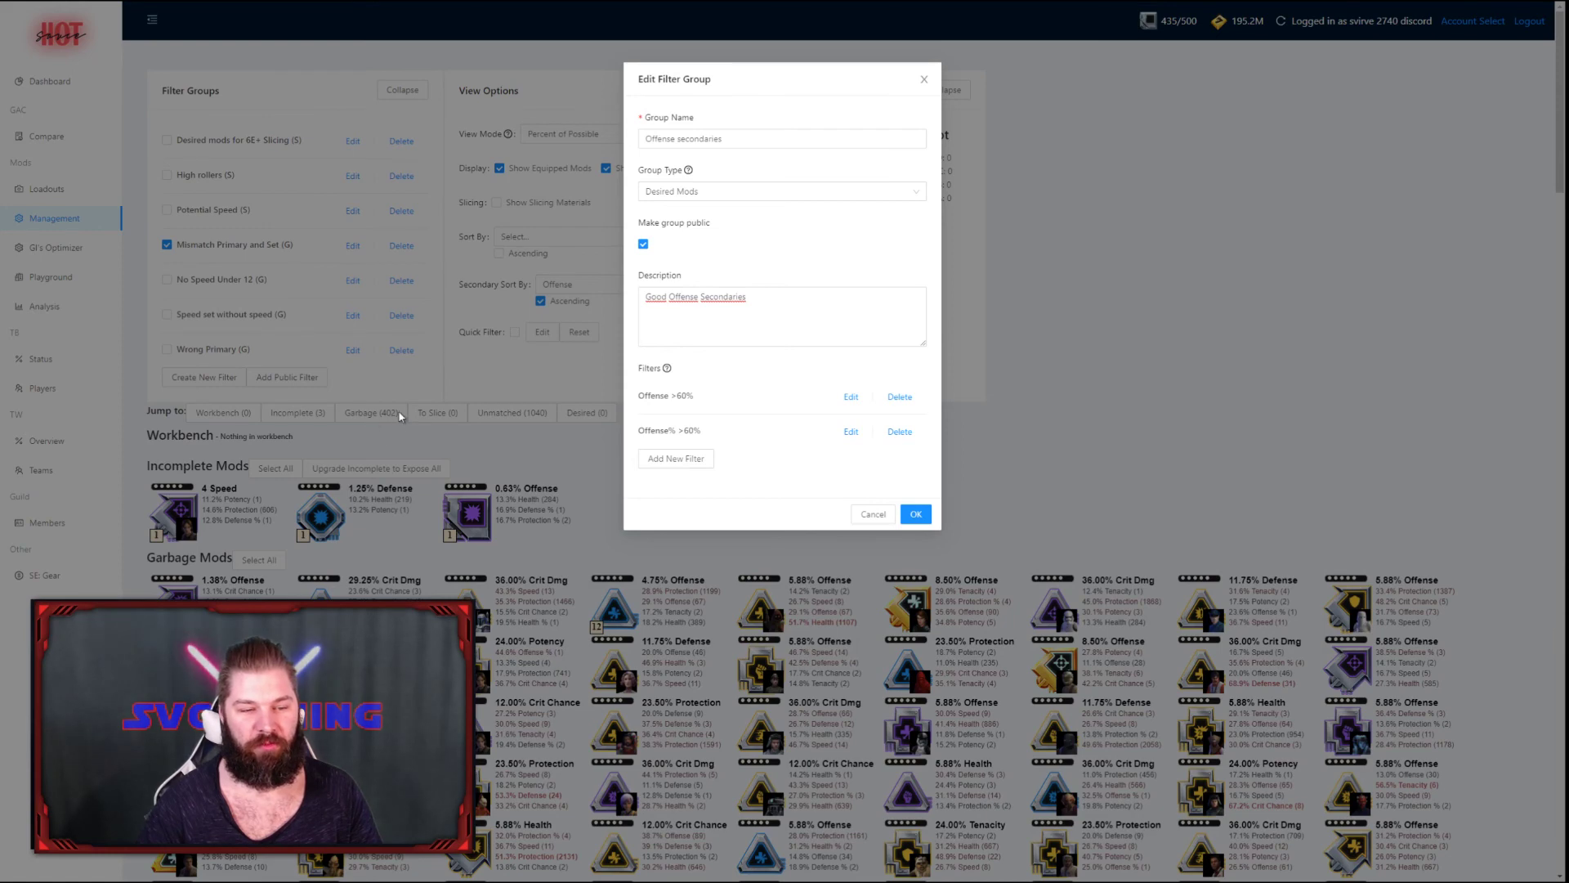
- Confirm the Offense secondaries group, placing 24 mods under Desired
{"action": "left_click", "coordinate": [918, 515]}
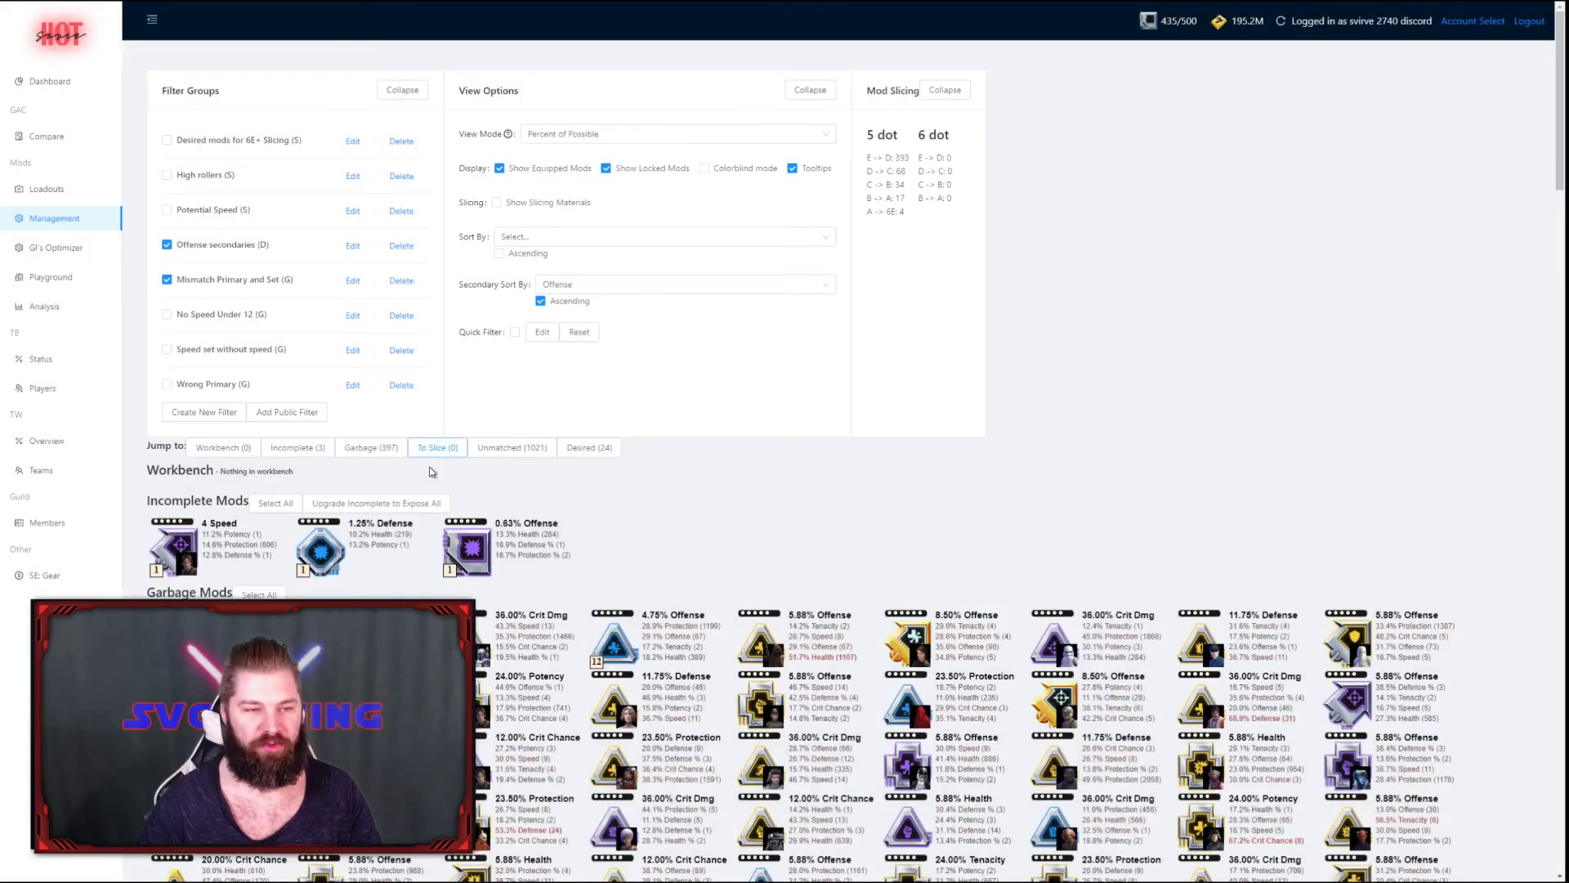